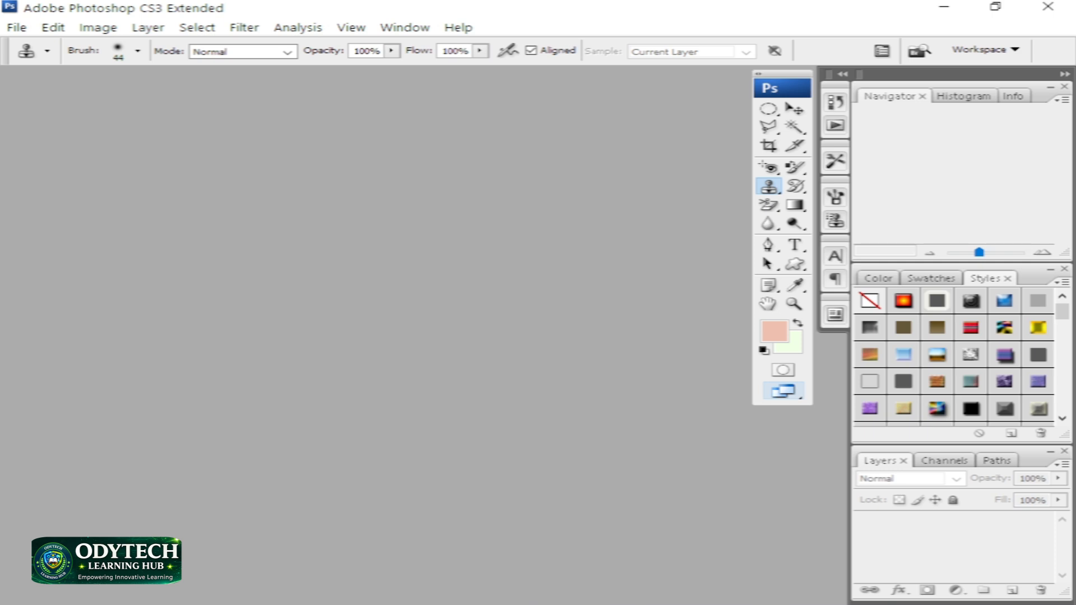
Start a new document and set its width to 3.3 inches.
key("ctrl+n")
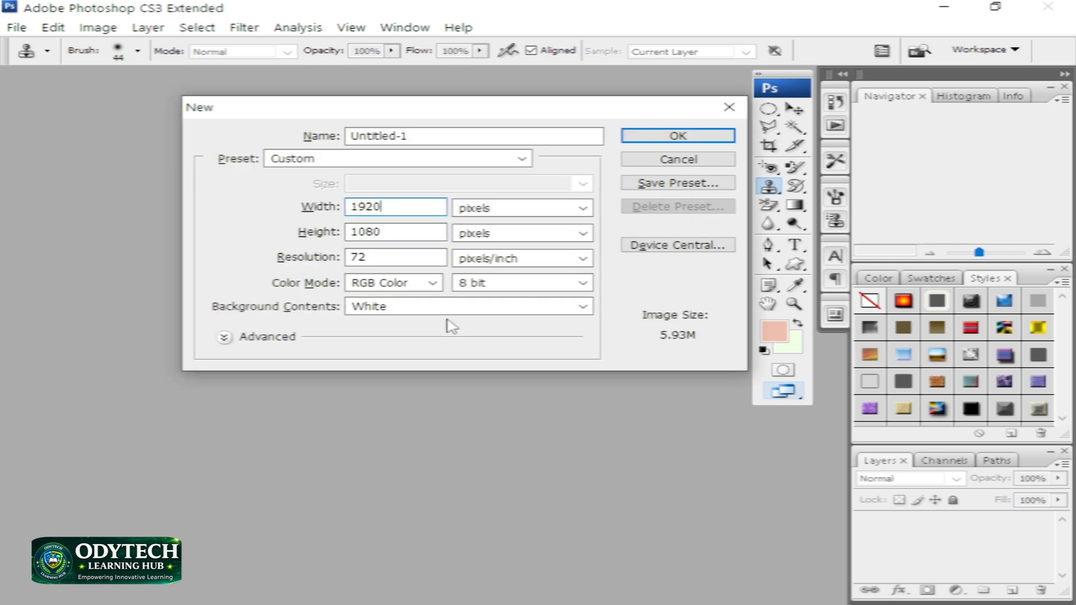
key("BackSpace")
key("BackSpace")
key("BackSpace")
key("BackSpace")
type("3.3")
left_click(579, 208)
left_click(481, 241)
left_click(583, 208)
left_click(546, 239)
left_click(383, 208)
type(".3")
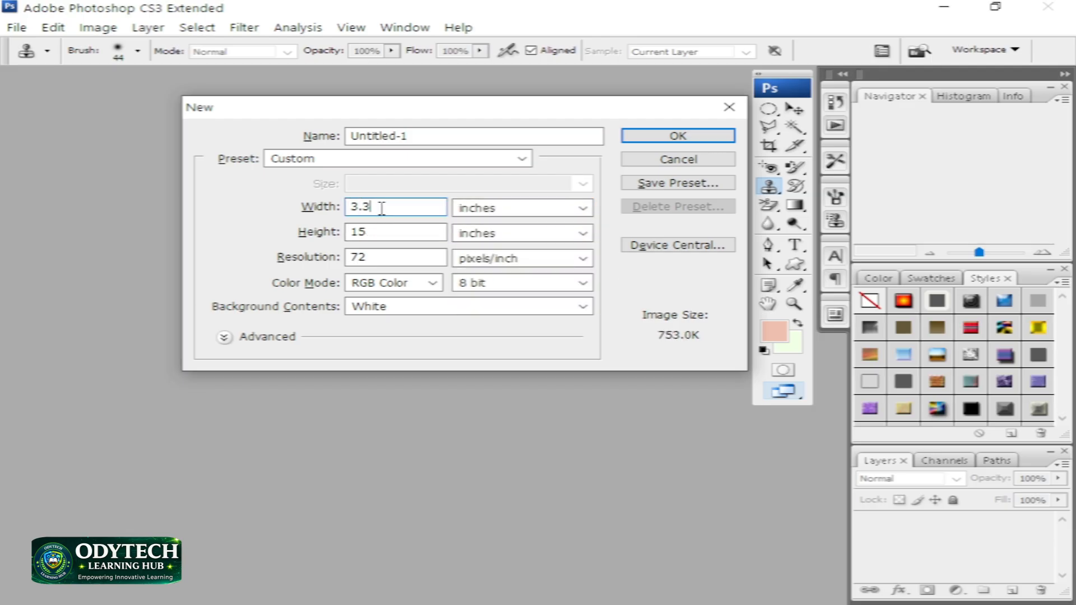
Set the new document's height to 2.125 inches.
left_click(367, 232)
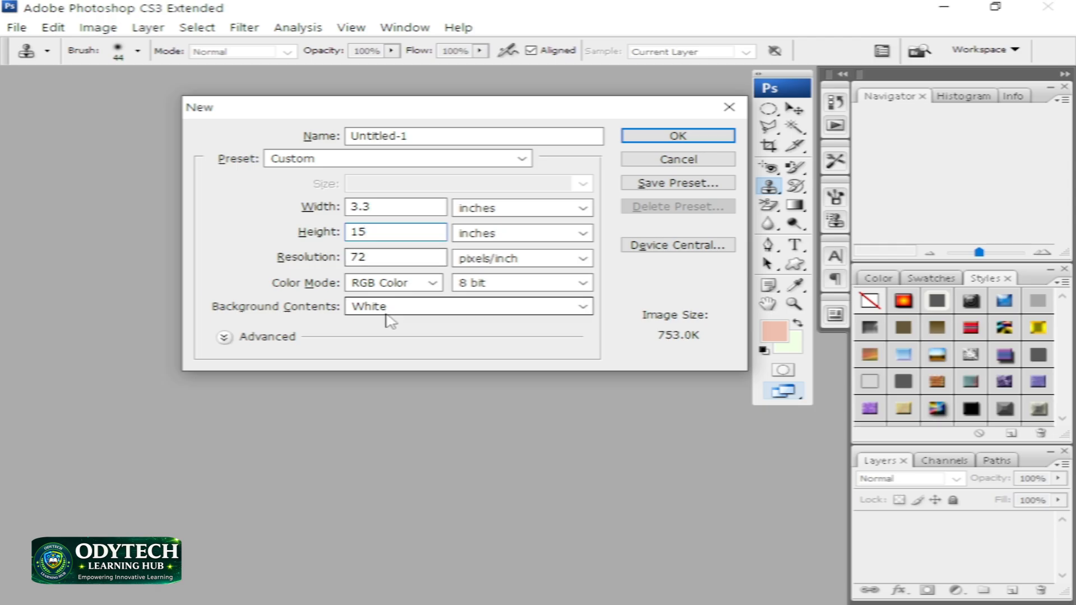
key("BackSpace")
key("BackSpace")
type("2.125")
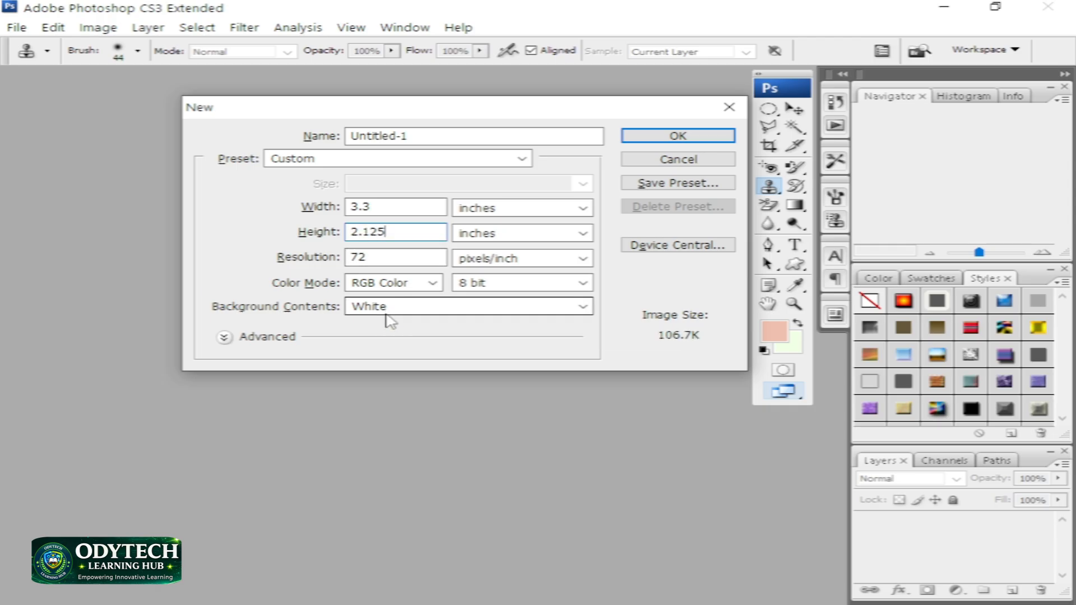
Set the new document's resolution to 300 pixels/inch.
key("Tab")
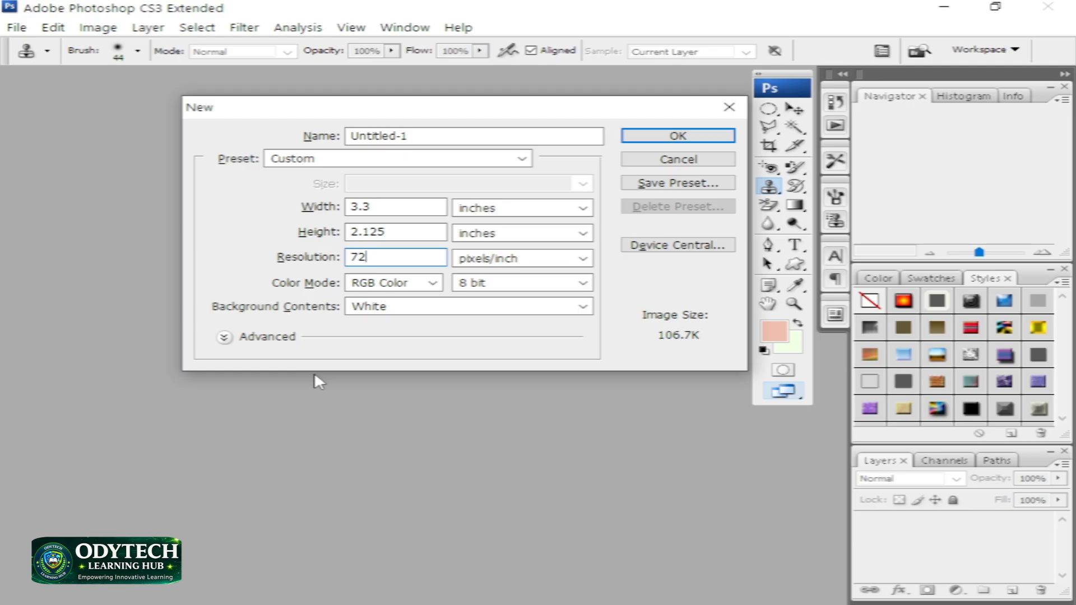
key("BackSpace")
key("BackSpace")
type("200")
key("BackSpace")
key("BackSpace")
key("BackSpace")
type("300")
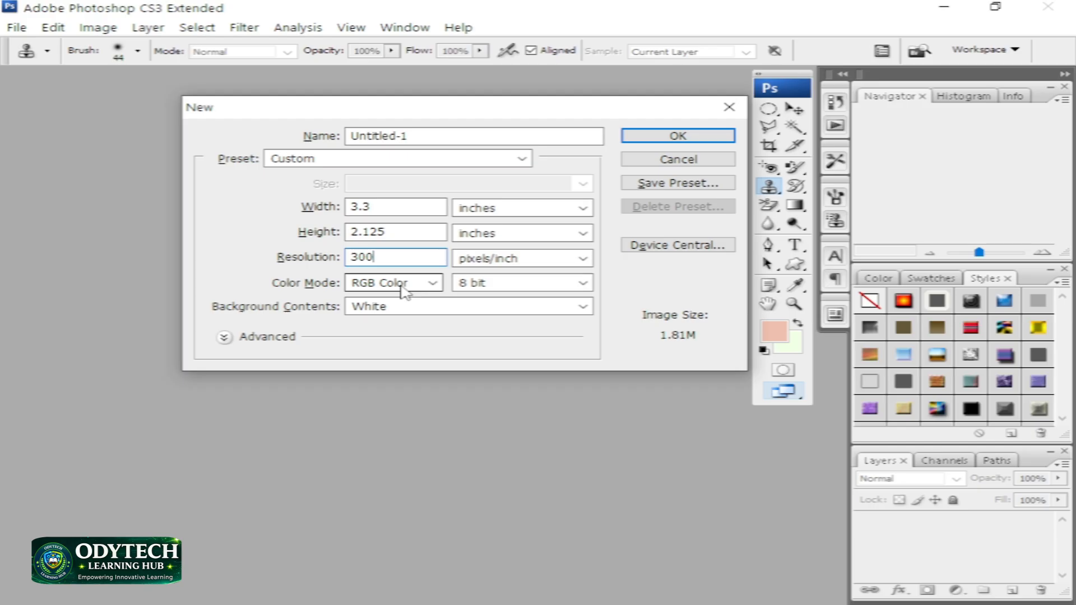
Set the color mode to CMYK Color and create the document.
left_click(434, 284)
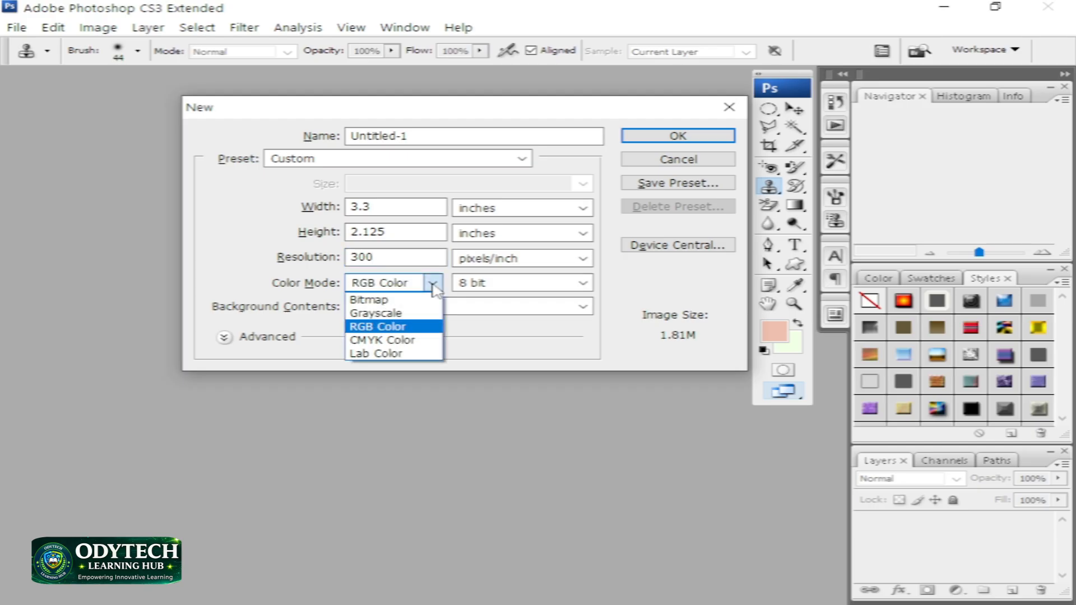
left_click(400, 339)
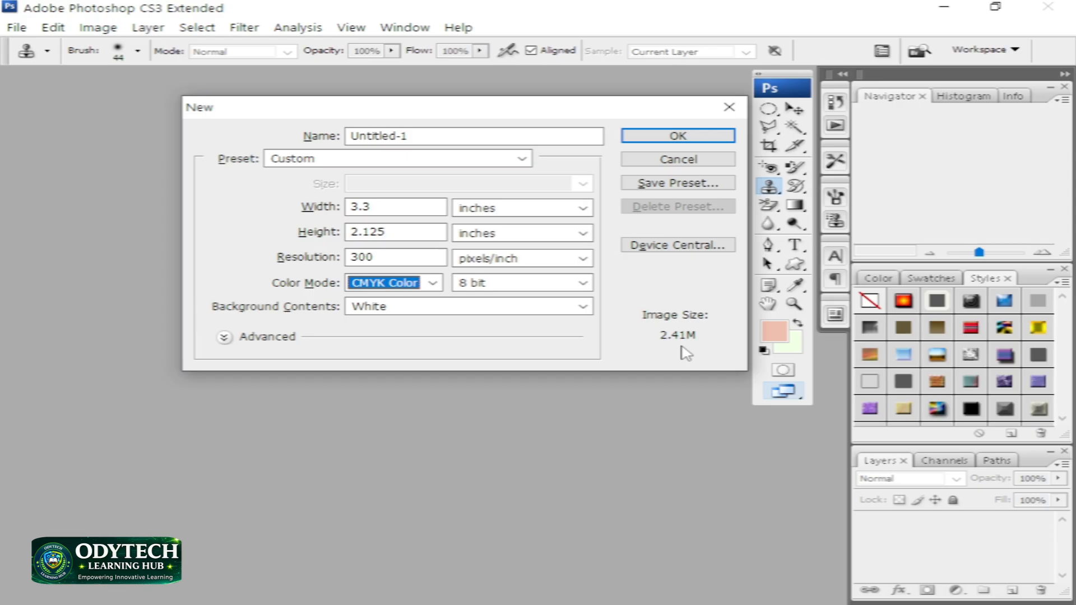
left_click(660, 140)
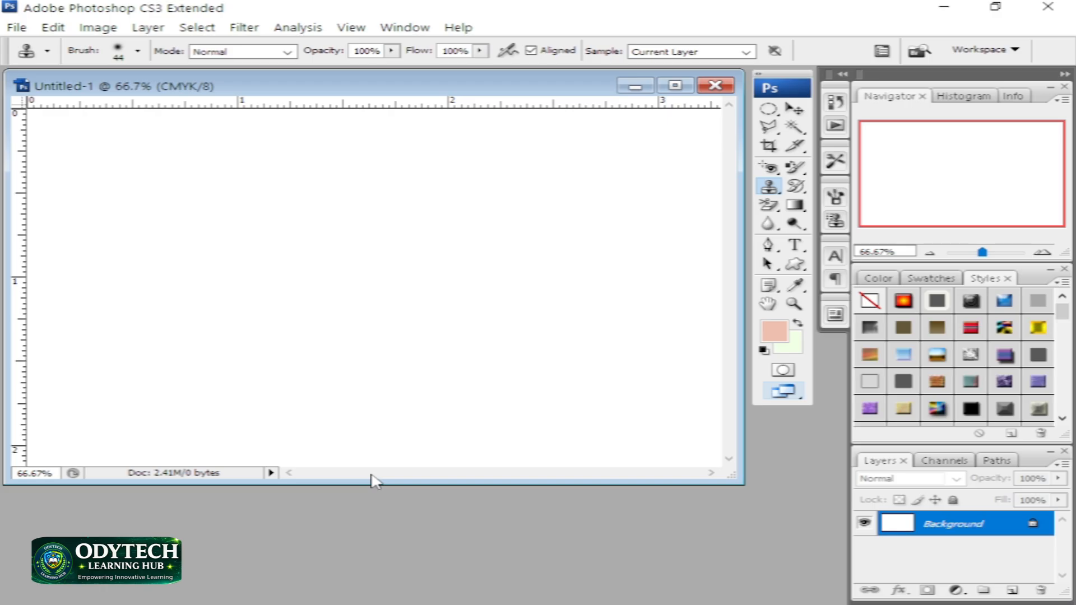
scroll(406, 328, "down", 1)
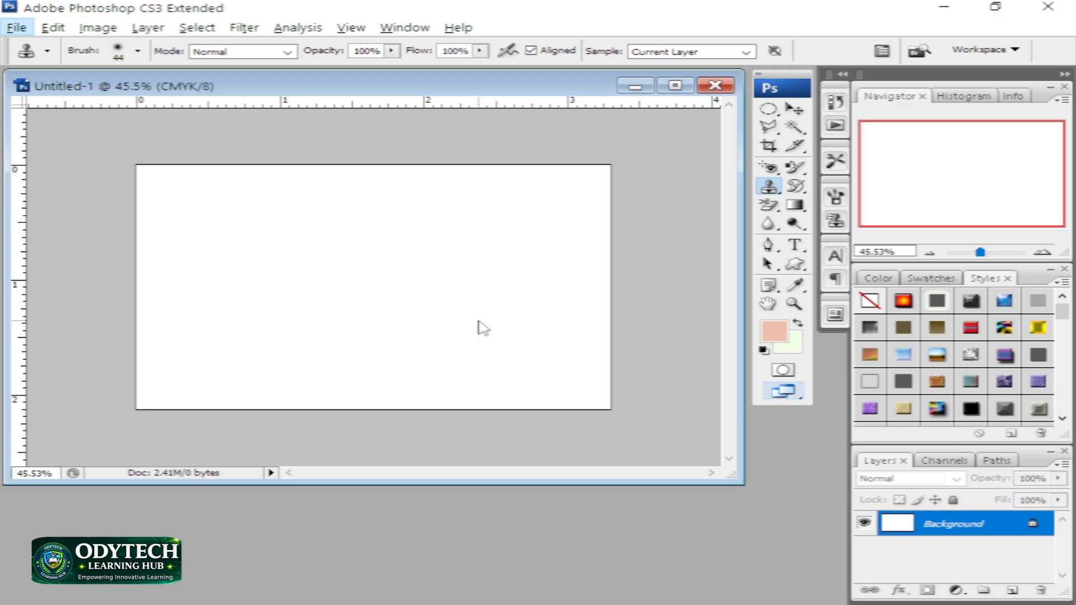
Switch to File Explorer and open the PNG IMAGES folder inside IMAGESS on Local Disk (D:).
left_click(944, 6)
double_click(49, 133)
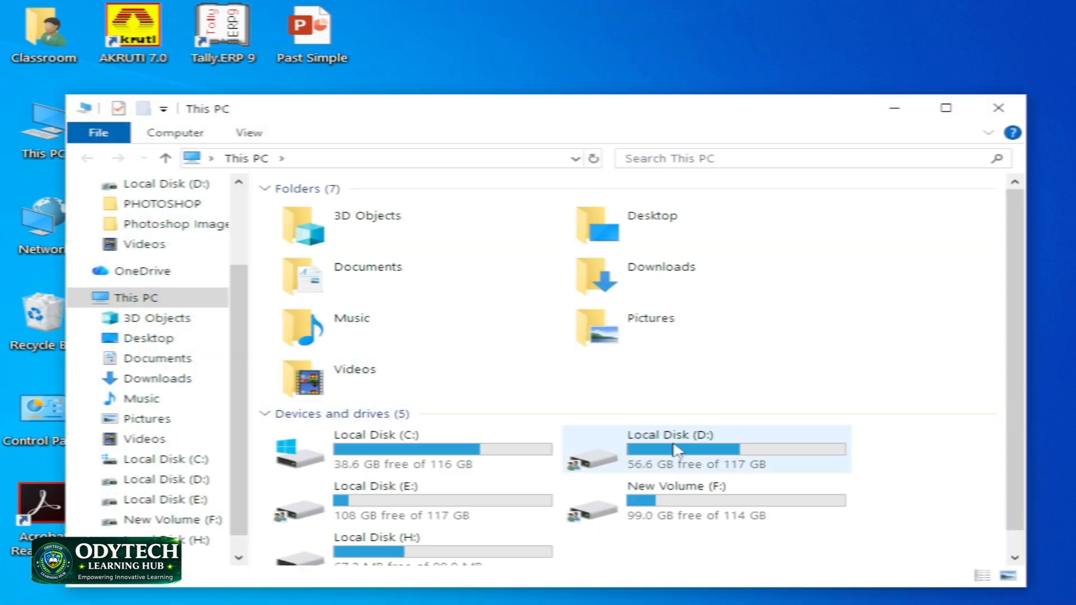
left_click_drag(593, 113, 581, 66)
double_click(696, 398)
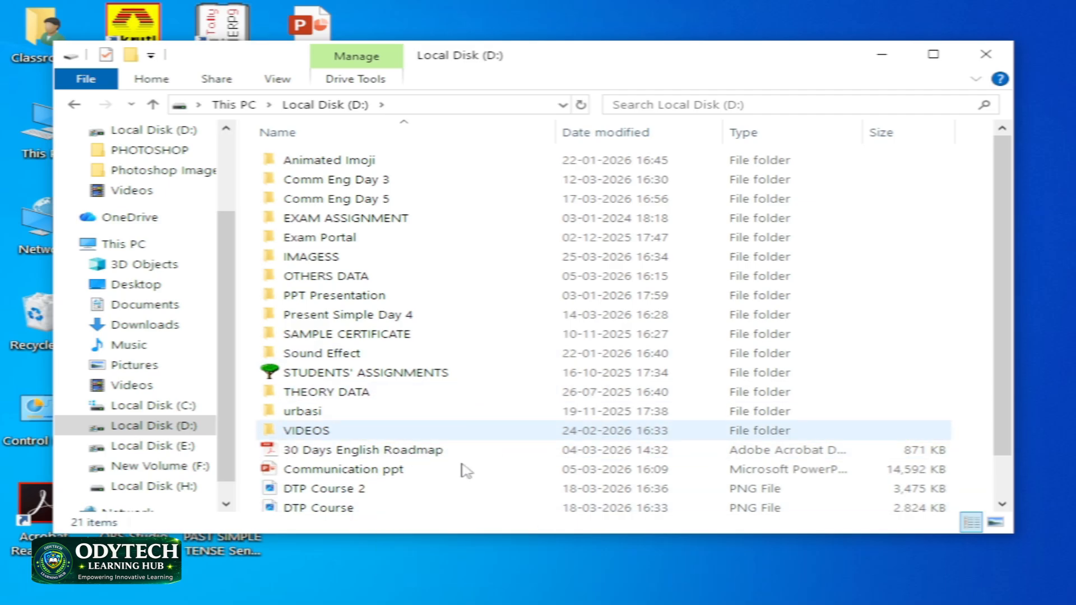
double_click(351, 257)
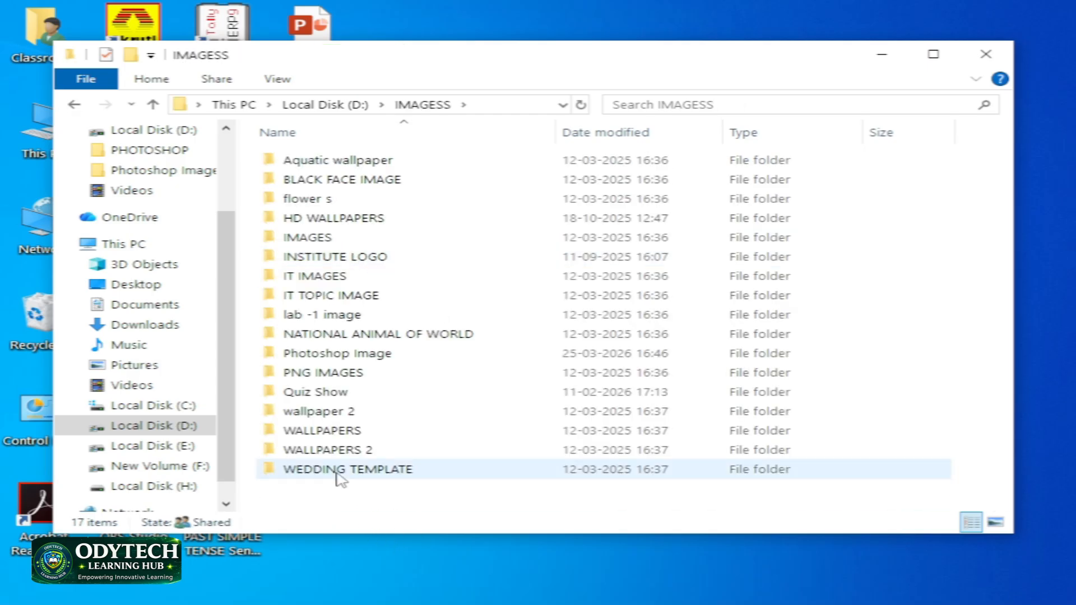
double_click(361, 374)
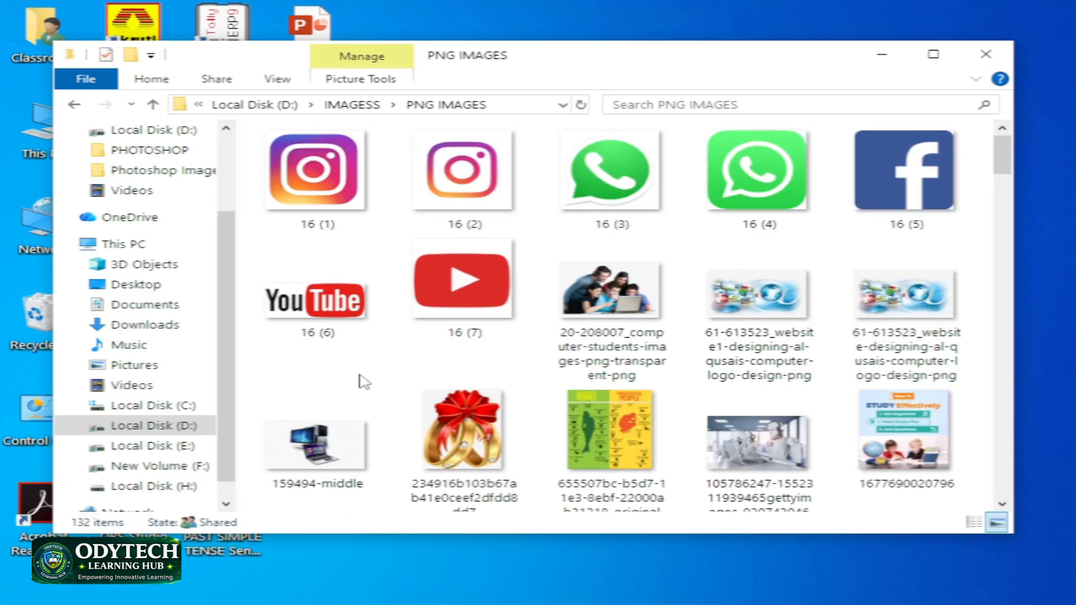
Open the purple floral frame pngegg (53) in Photoshop and enlarge its window with the Move tool active.
scroll(621, 376, "down", 3)
scroll(621, 376, "down", 15)
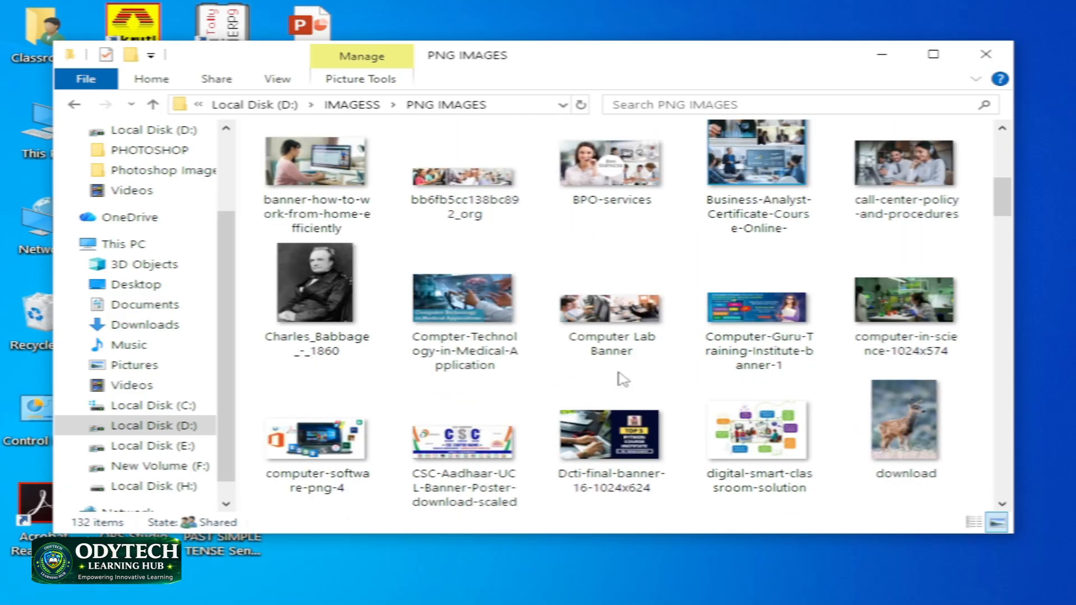
scroll(621, 379, "down", 10)
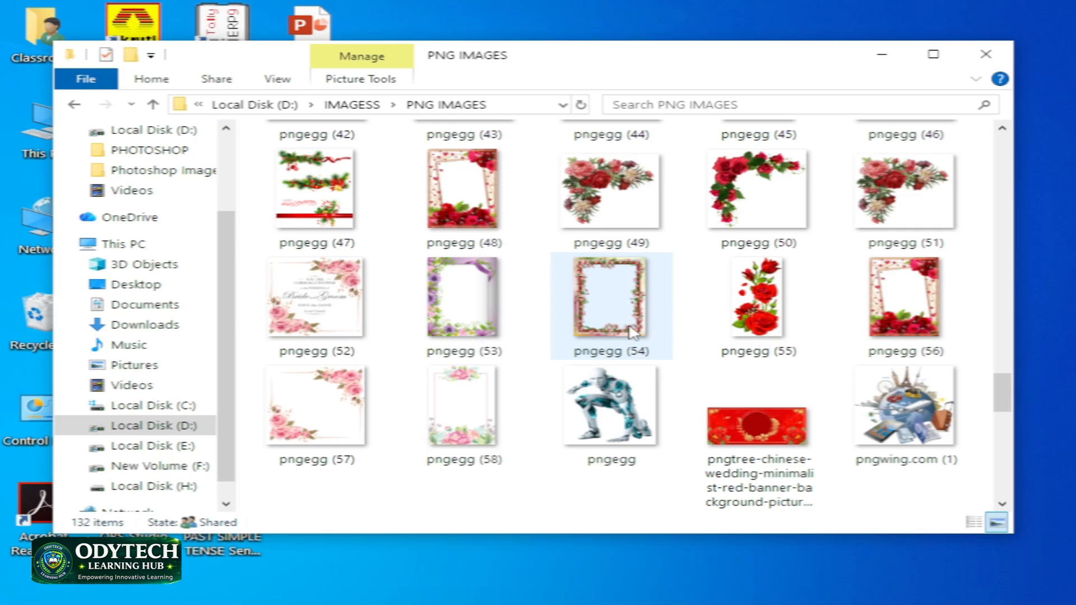
left_click(453, 348)
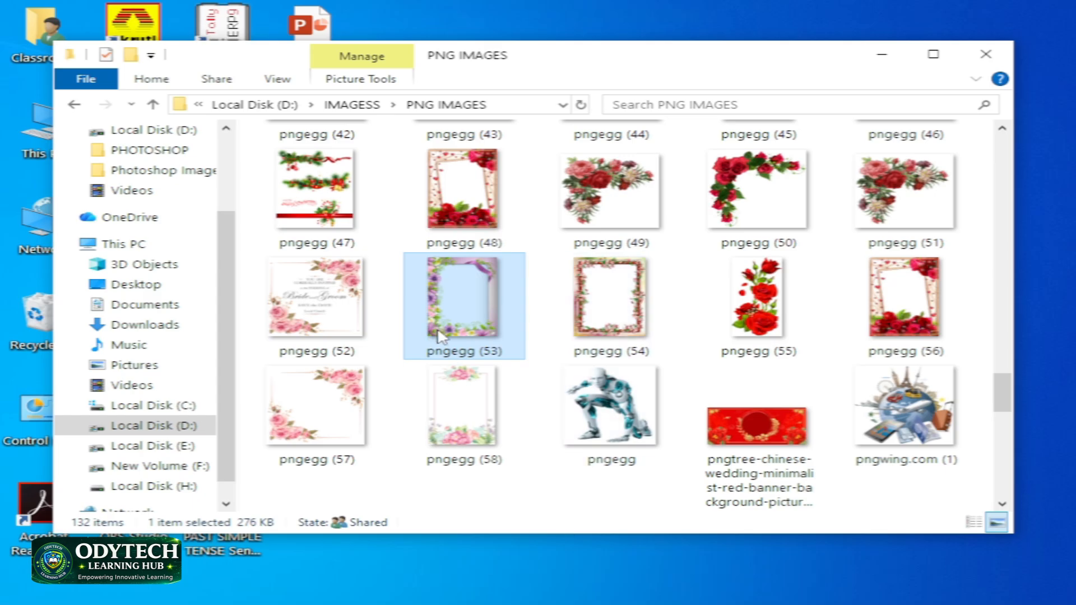
left_click_drag(526, 338, 454, 314)
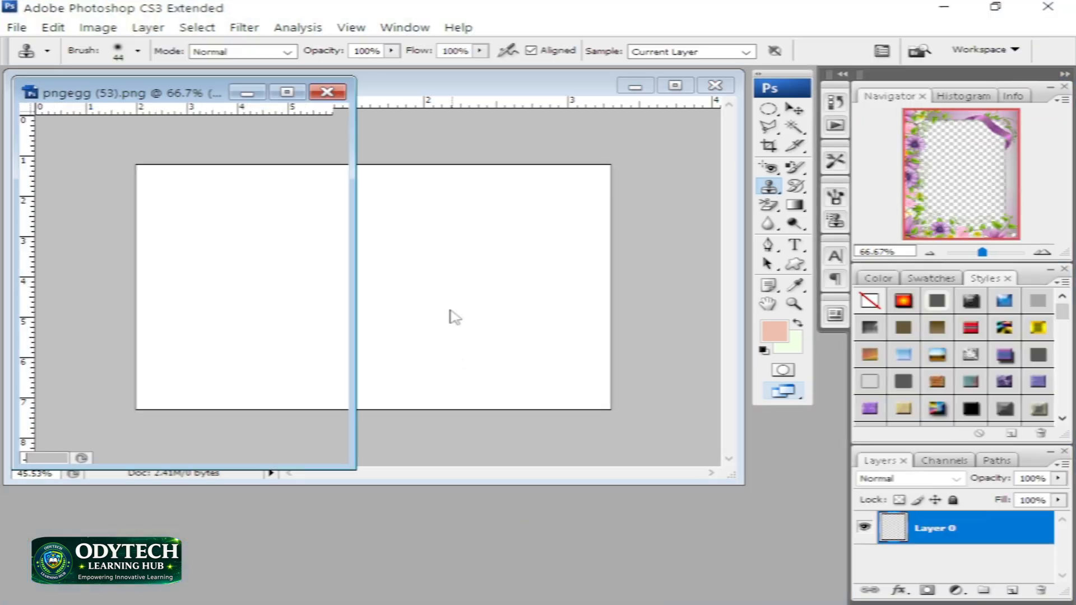
left_click(795, 111)
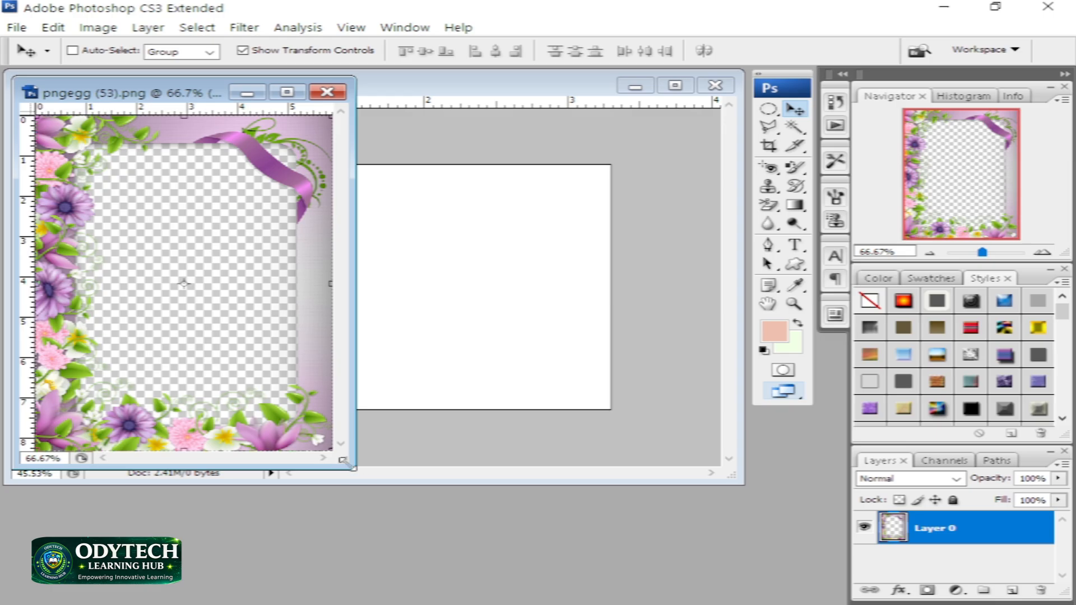
left_click_drag(352, 466, 379, 488)
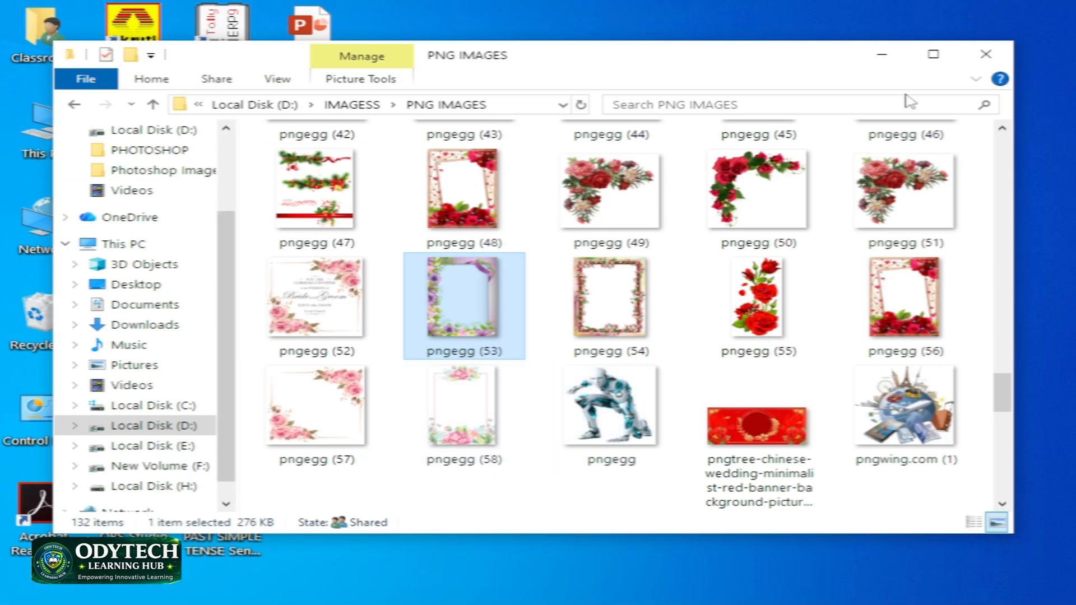
From File Explorer's Photoshop Image folder, open WhatsApp Image 2026-03-25 at 3.17.41 PM (2) in Photoshop.
left_click_drag(744, 60, 594, 123)
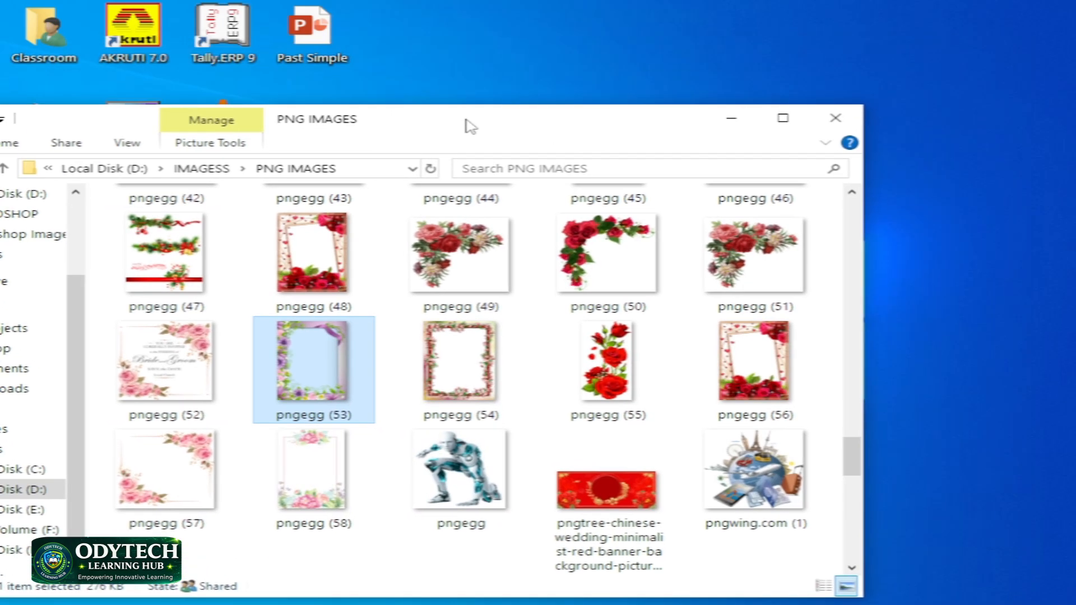
left_click_drag(471, 126, 738, 101)
left_click_drag(346, 413, 360, 432)
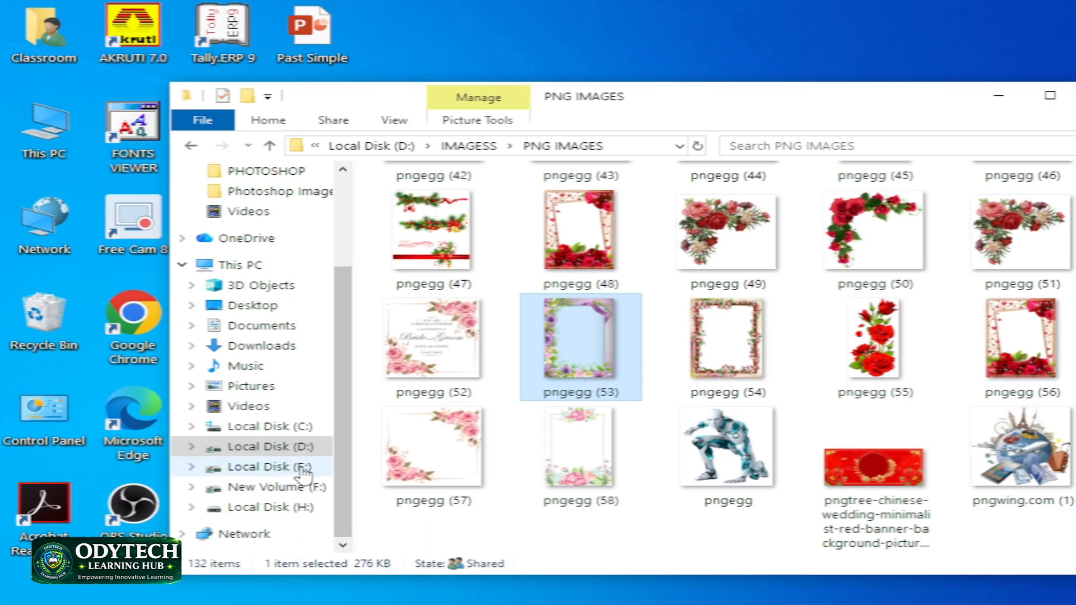
left_click(270, 147)
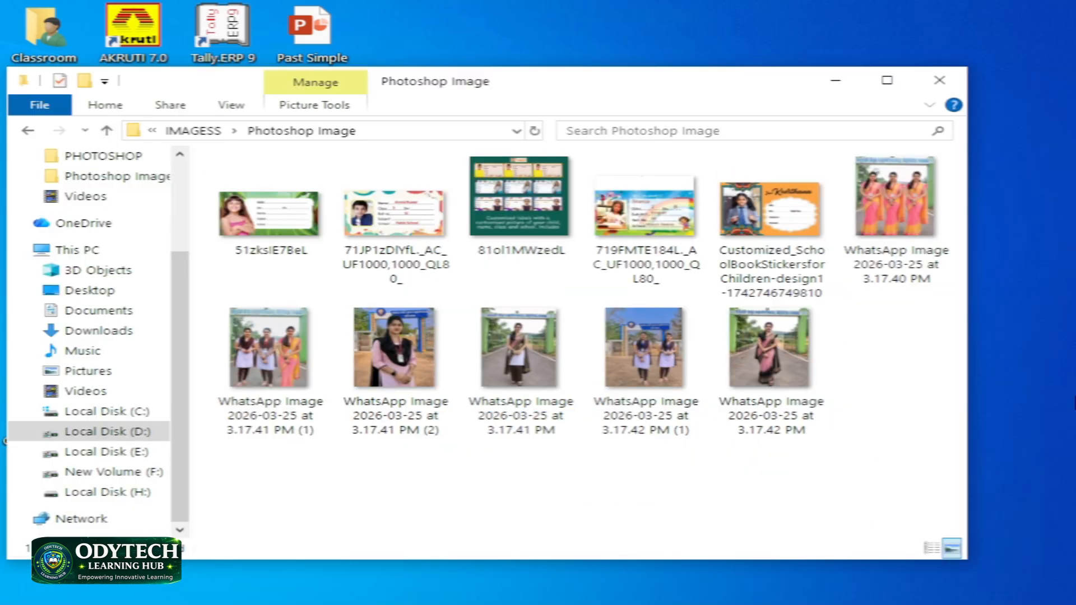
left_click(414, 369)
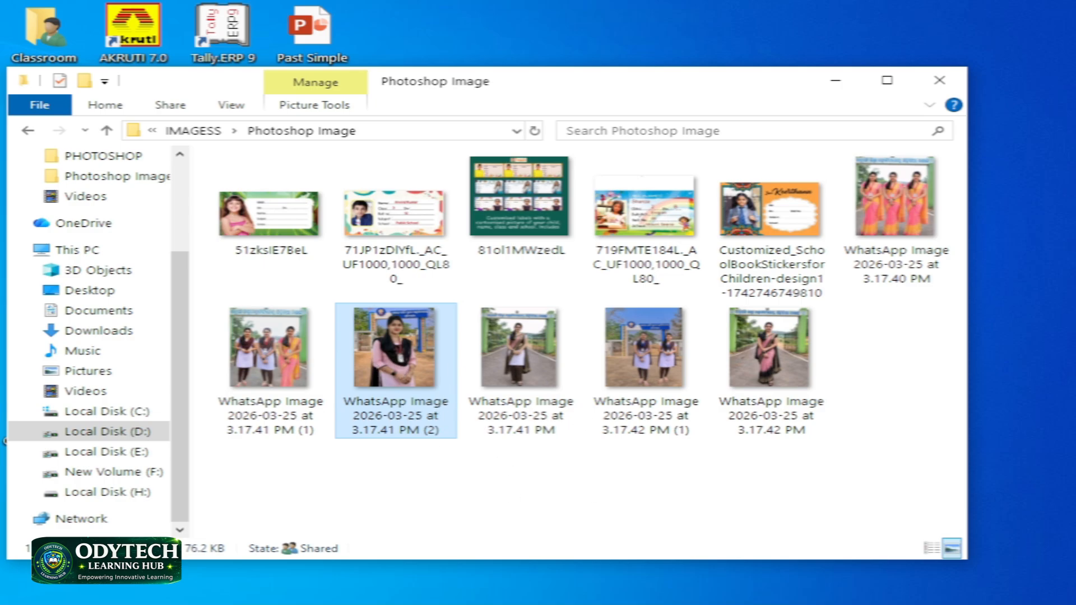
left_click_drag(400, 392, 541, 413)
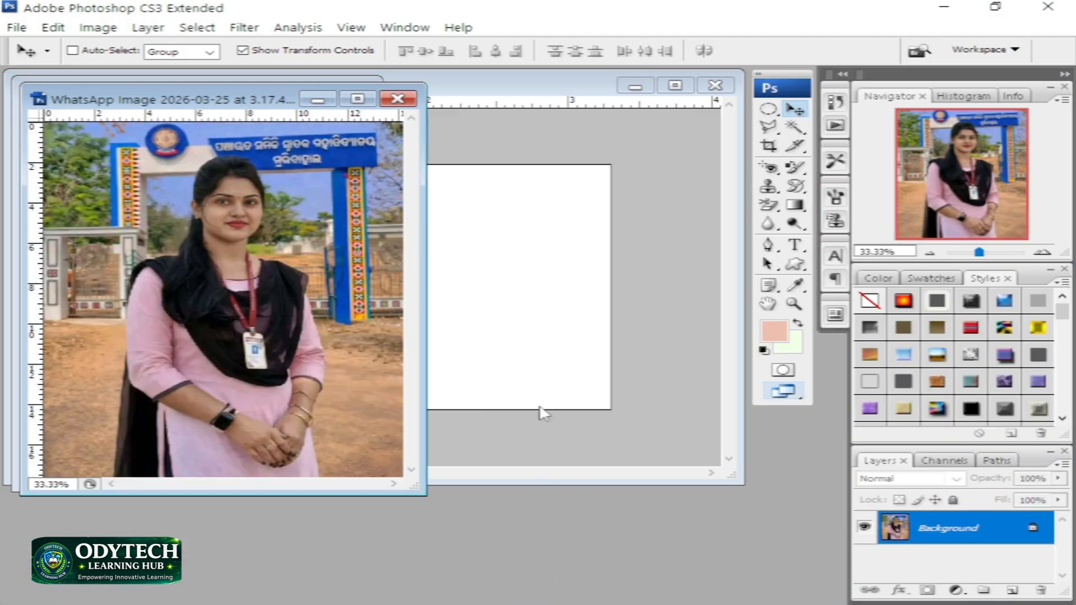
Enlarge the portrait photo's window to fit the whole image and minimize it.
left_click_drag(429, 495, 488, 547)
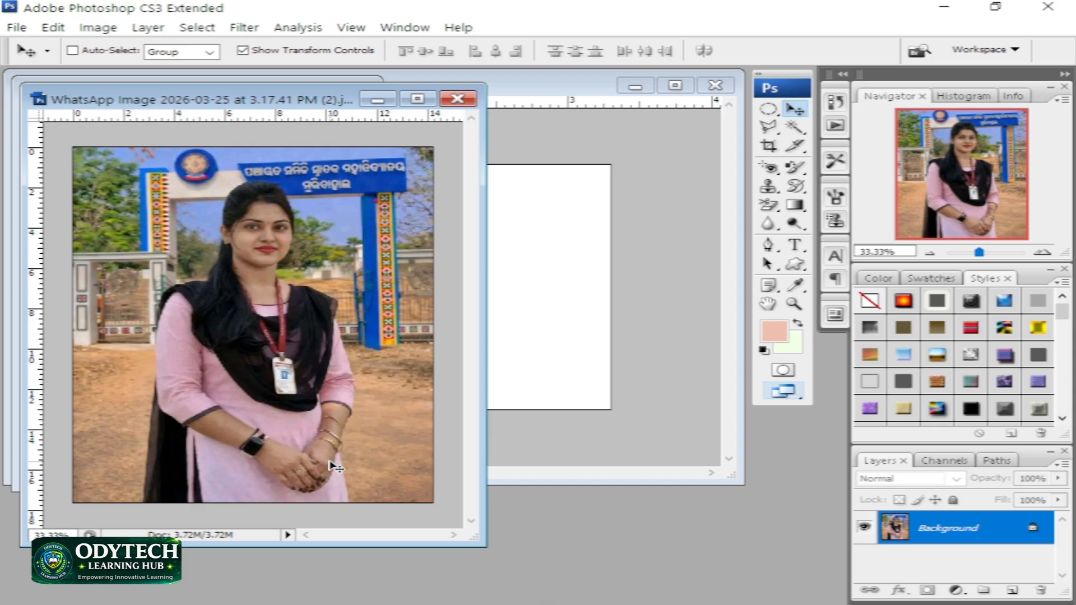
left_click_drag(303, 101, 255, 193)
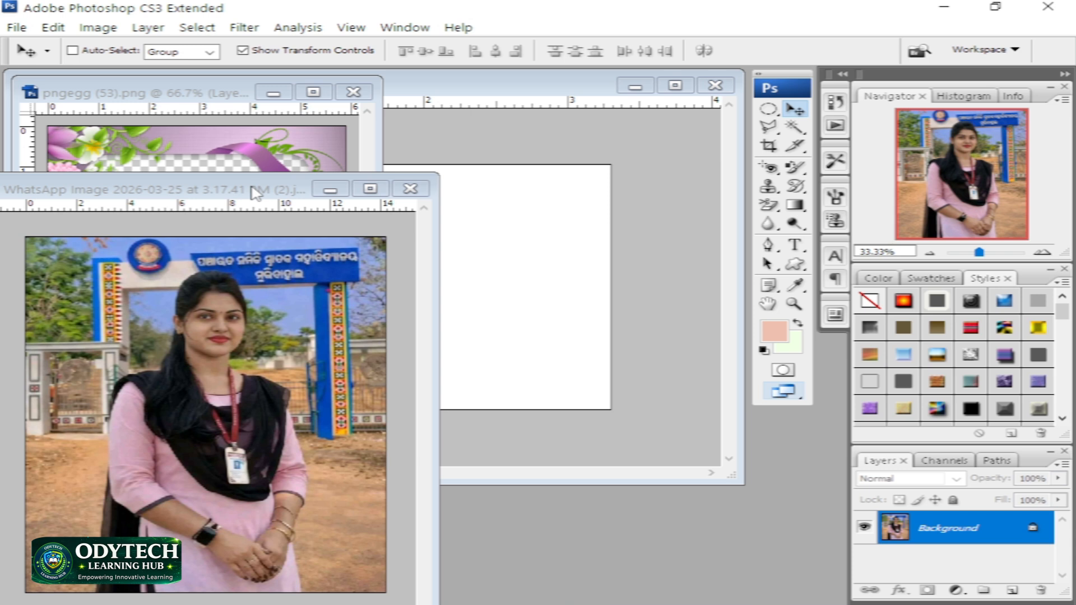
left_click(330, 189)
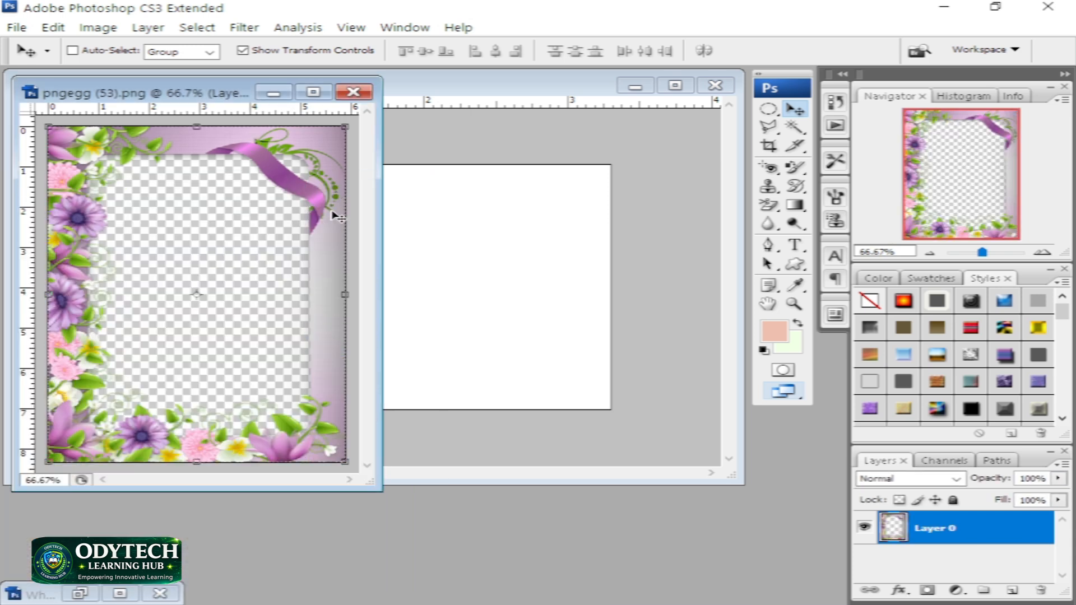
Arrange the Untitled-1 and pngegg (53) windows side by side and copy the floral frame into Untitled-1.
left_click_drag(500, 87, 670, 122)
left_click(171, 98)
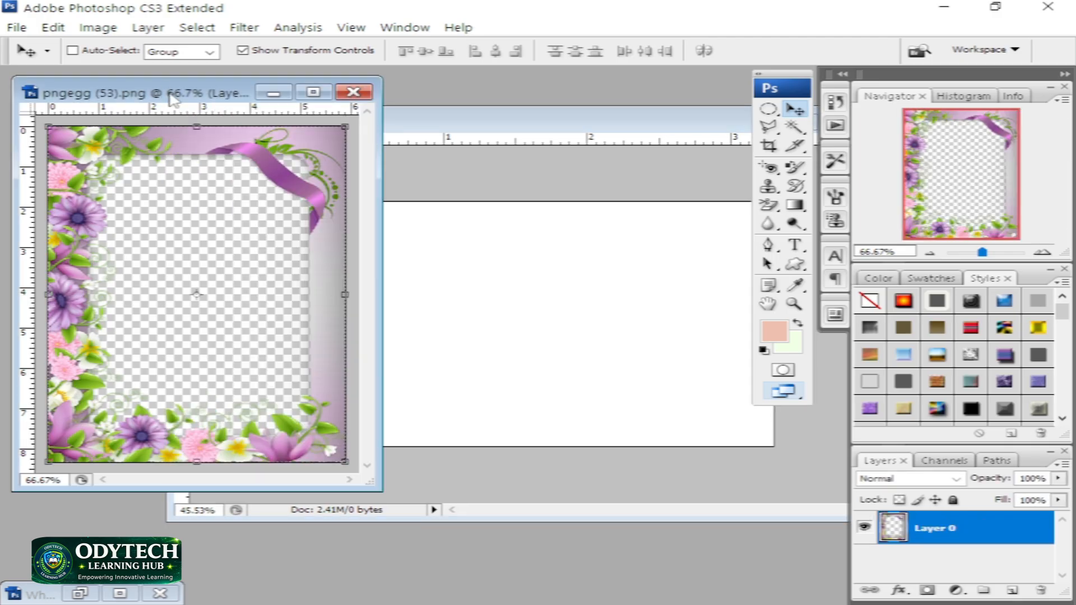
left_click_drag(170, 99, 243, 120)
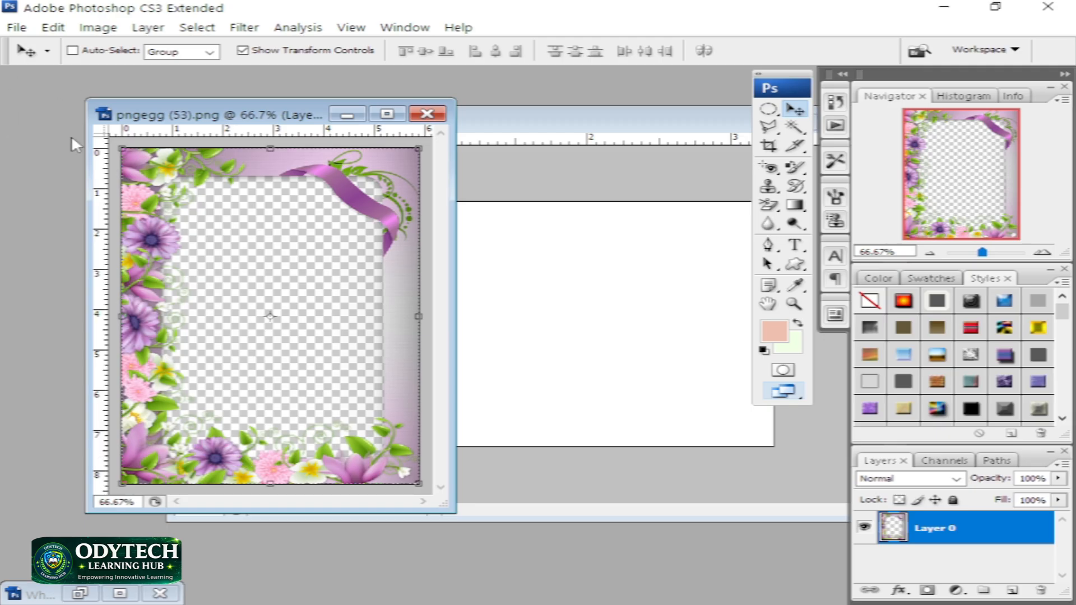
left_click_drag(239, 163, 531, 291)
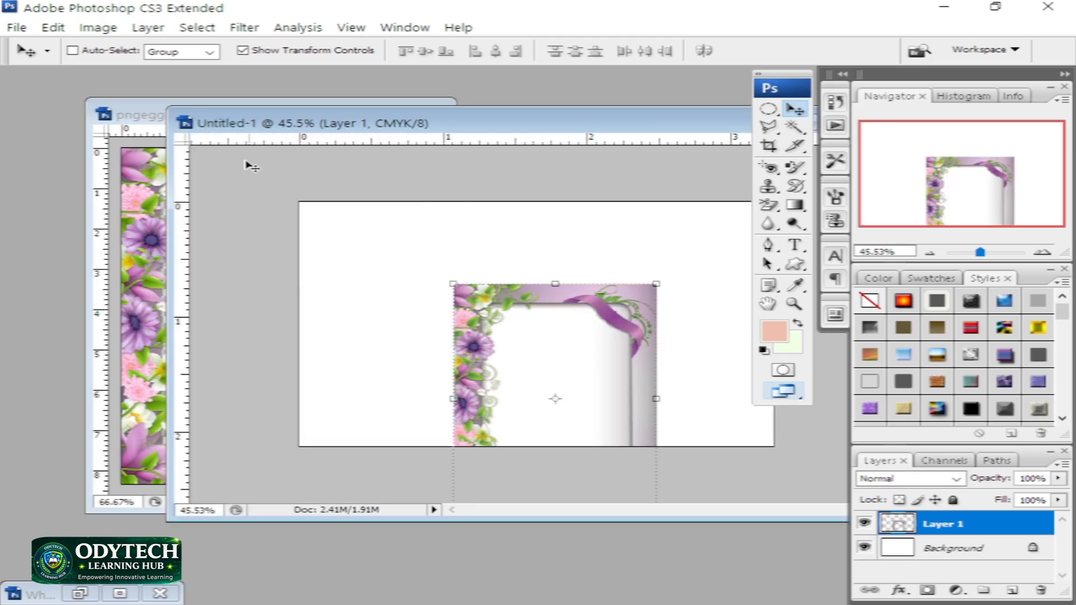
Minimize the pngegg (53) window and move the floral frame in Untitled-1 so it lies fully within the canvas.
left_click(138, 114)
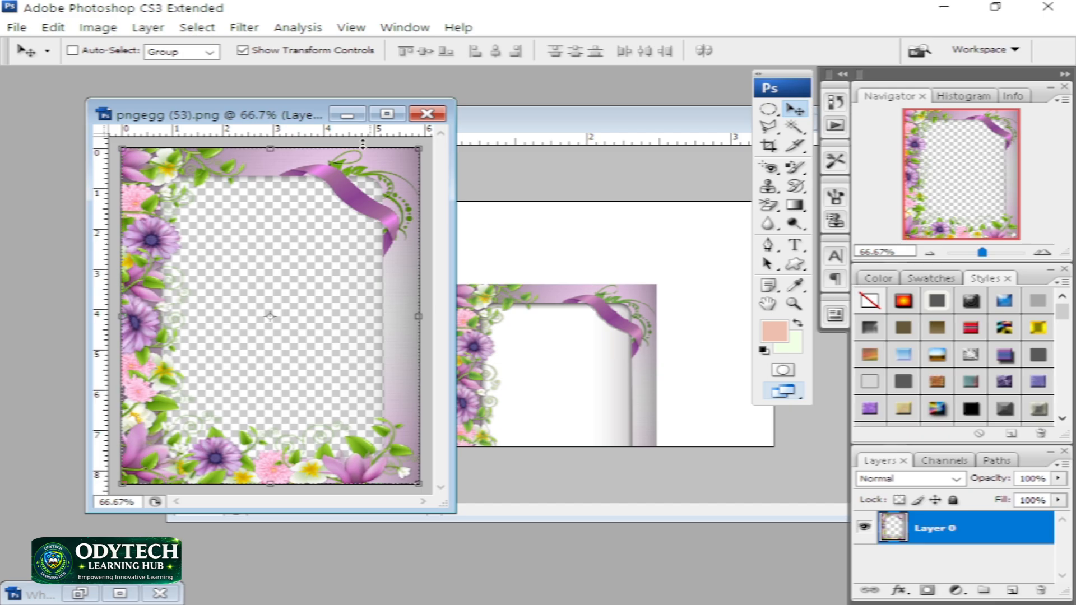
left_click(346, 115)
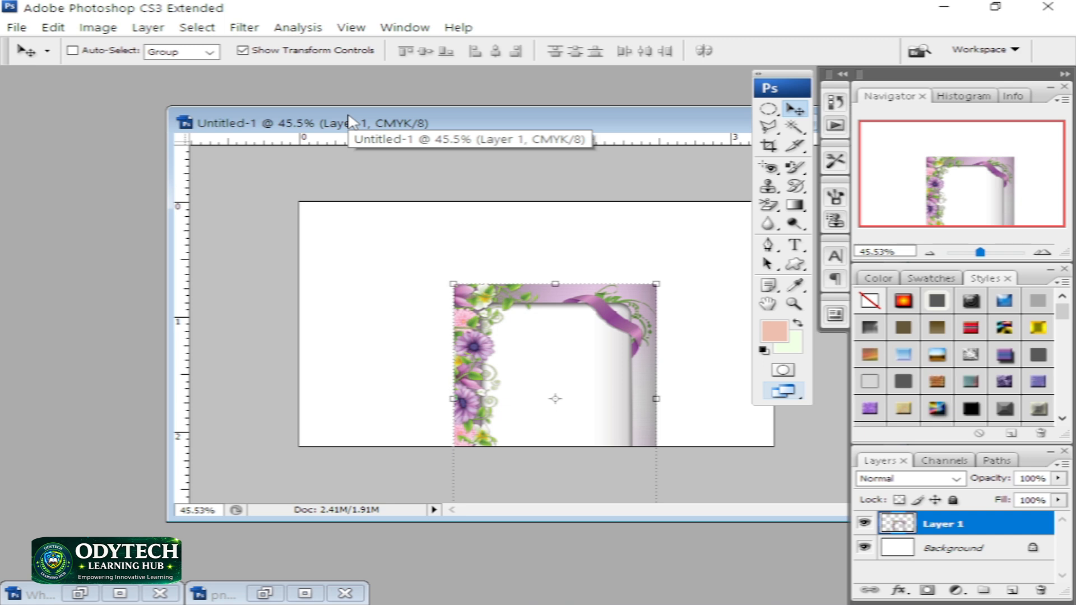
left_click_drag(541, 121, 414, 122)
left_click_drag(413, 295, 380, 228)
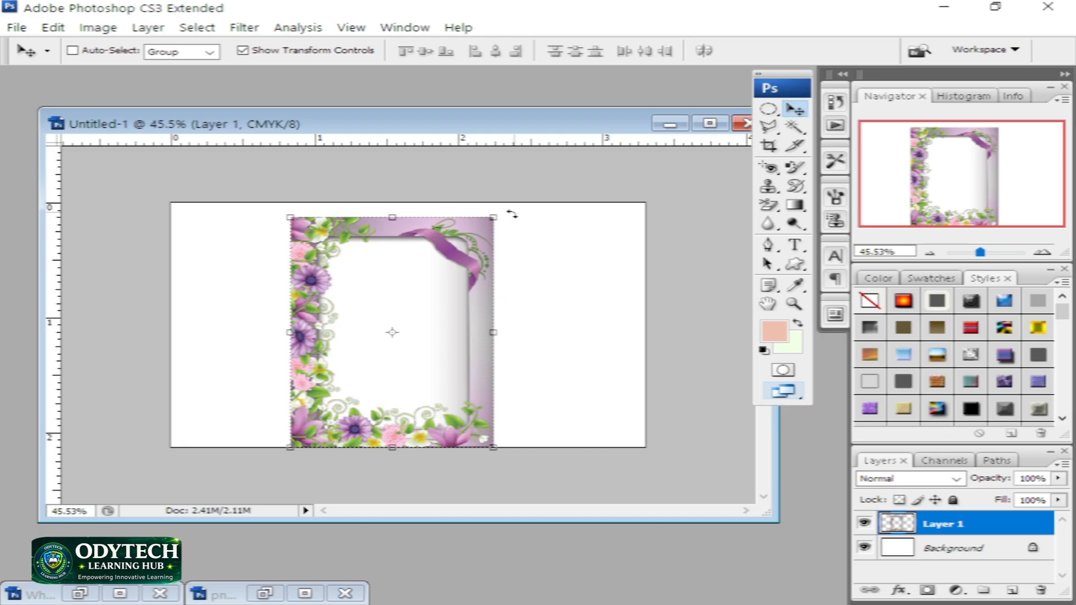
Rotate the floral frame freehand by about 90.4° and move it up to the canvas's upper edge.
left_click_drag(512, 213, 516, 419)
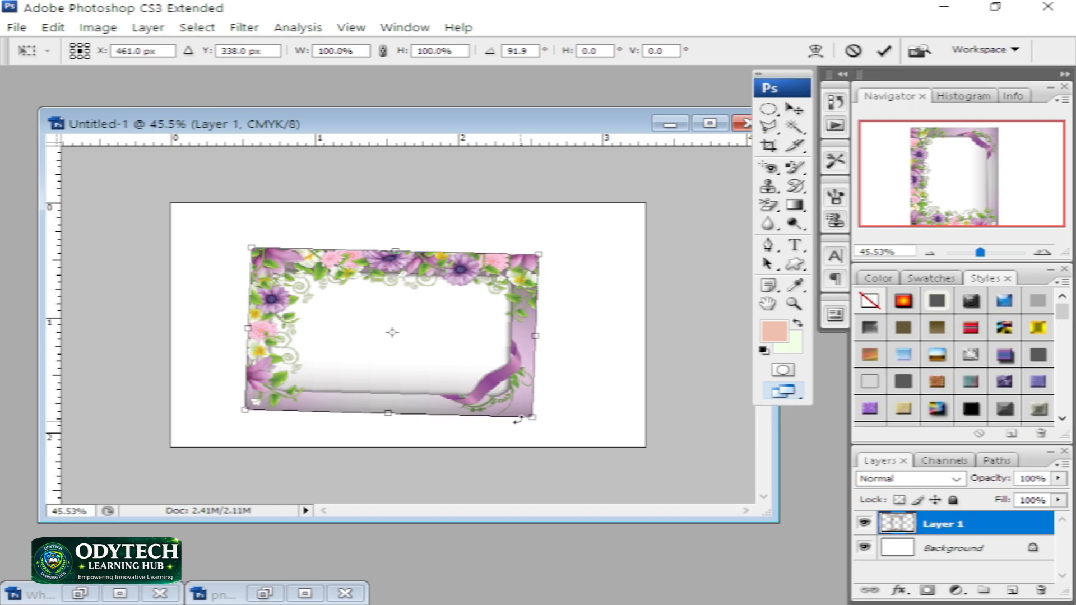
left_click_drag(518, 419, 529, 422)
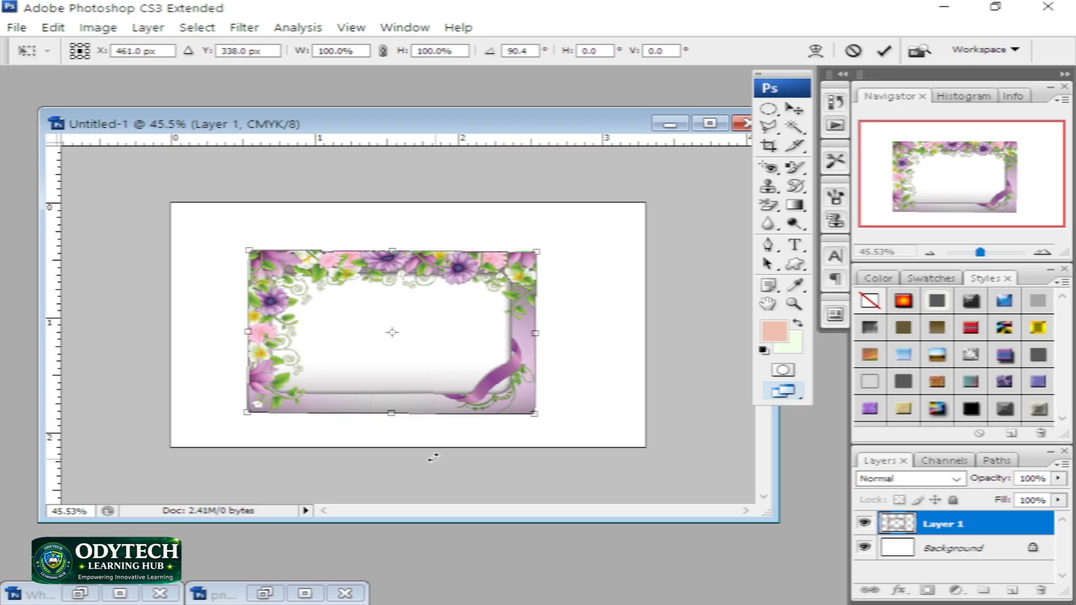
key("Return")
left_click_drag(481, 266, 493, 223)
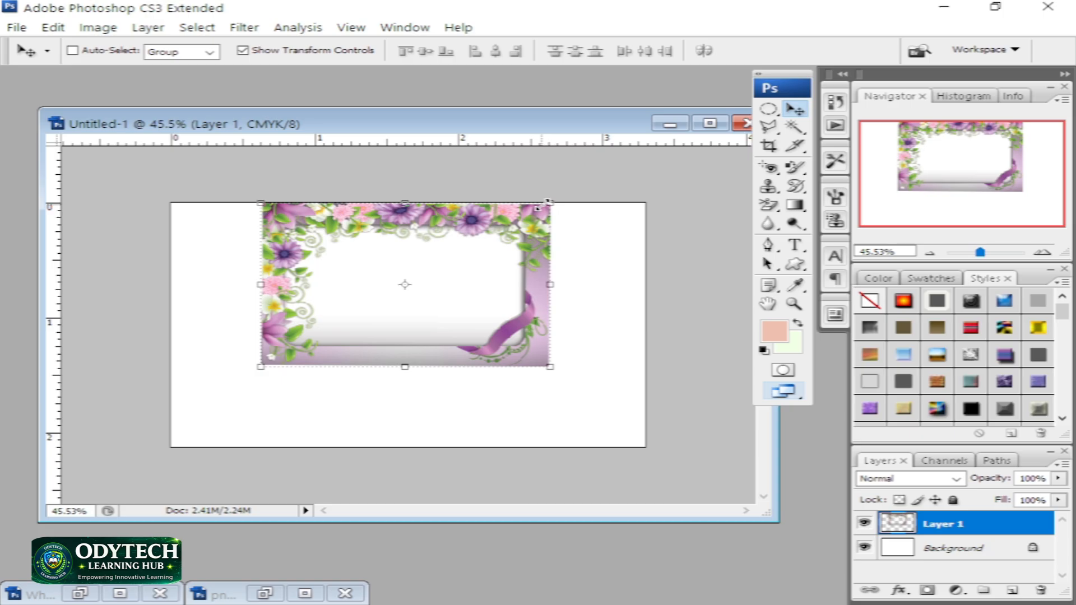
Undo the floral frame's move and its freehand rotation.
scroll(516, 365, "up", 2)
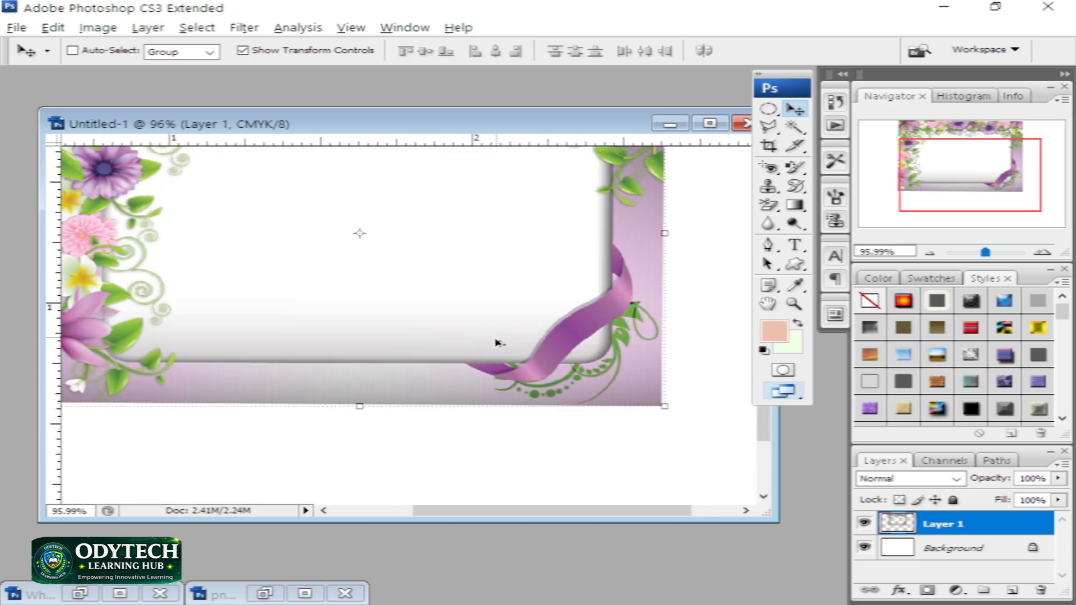
key("alt+space")
key("Escape")
scroll(516, 325, "up", 3)
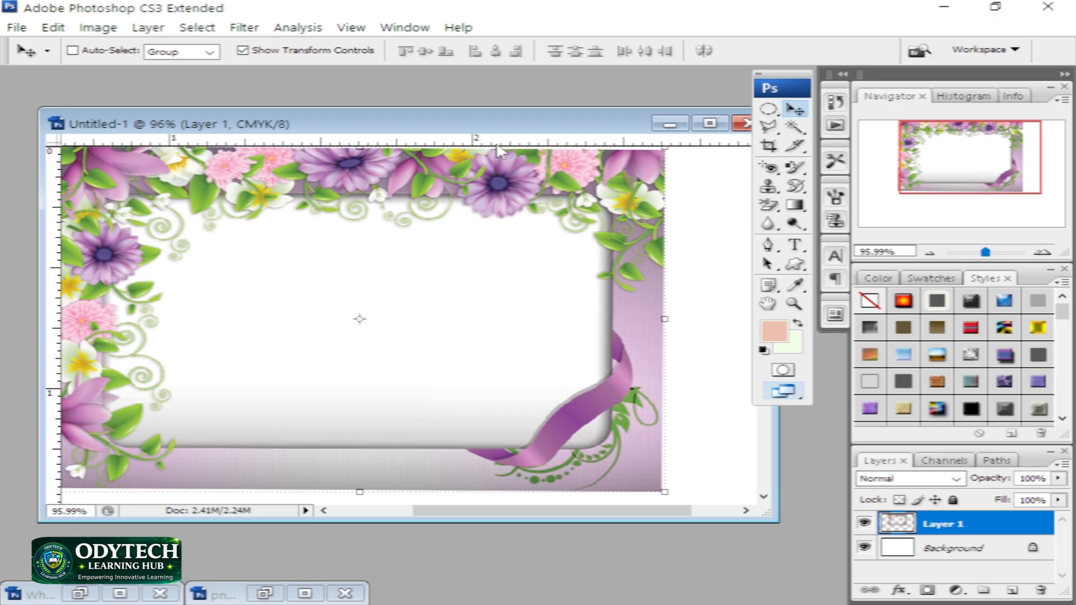
scroll(481, 141, "down", 4)
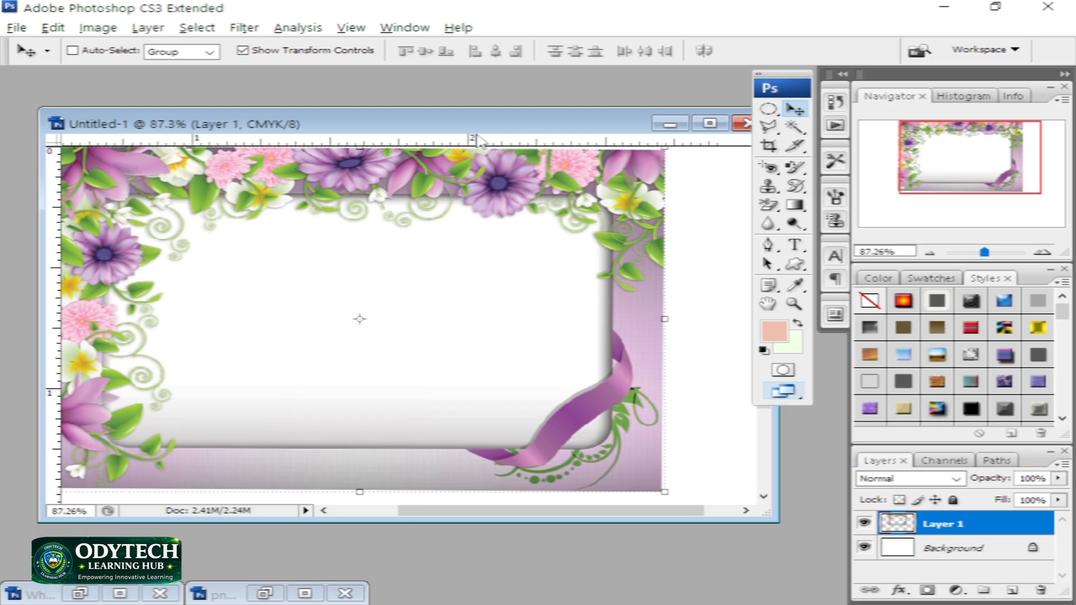
key("alt")
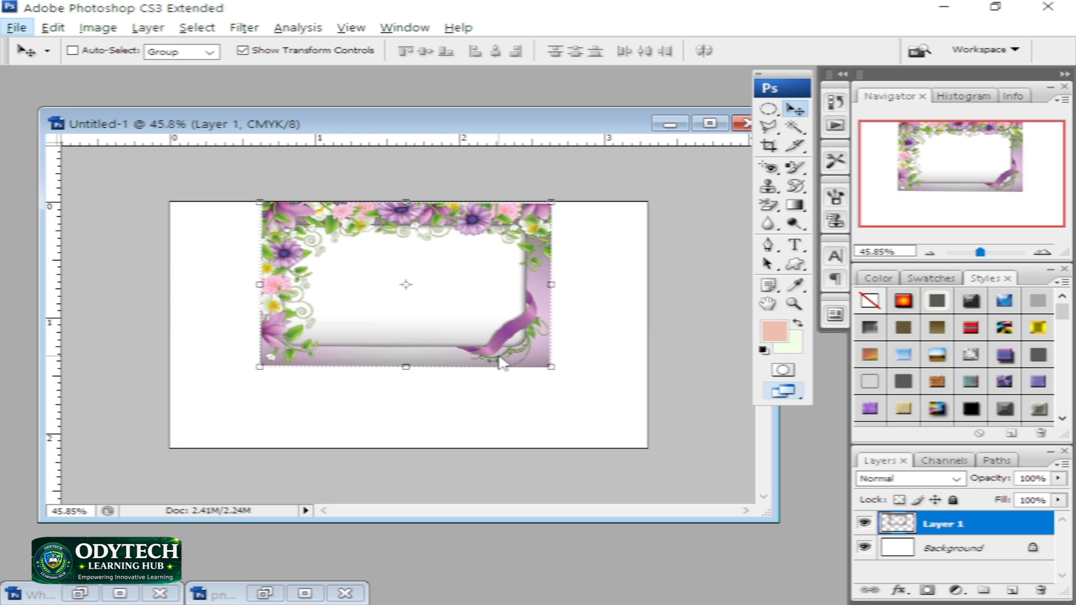
key("ctrl+alt+z")
key("ctrl+alt+z")
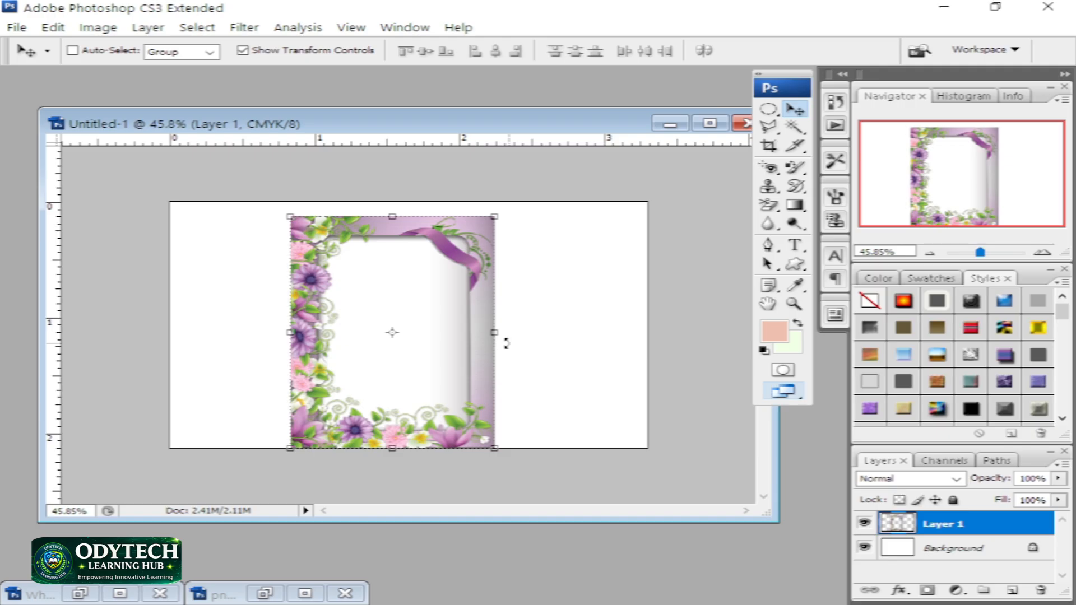
Rotate the floral frame by exactly 90° using Free Transform.
key("ctrl+t")
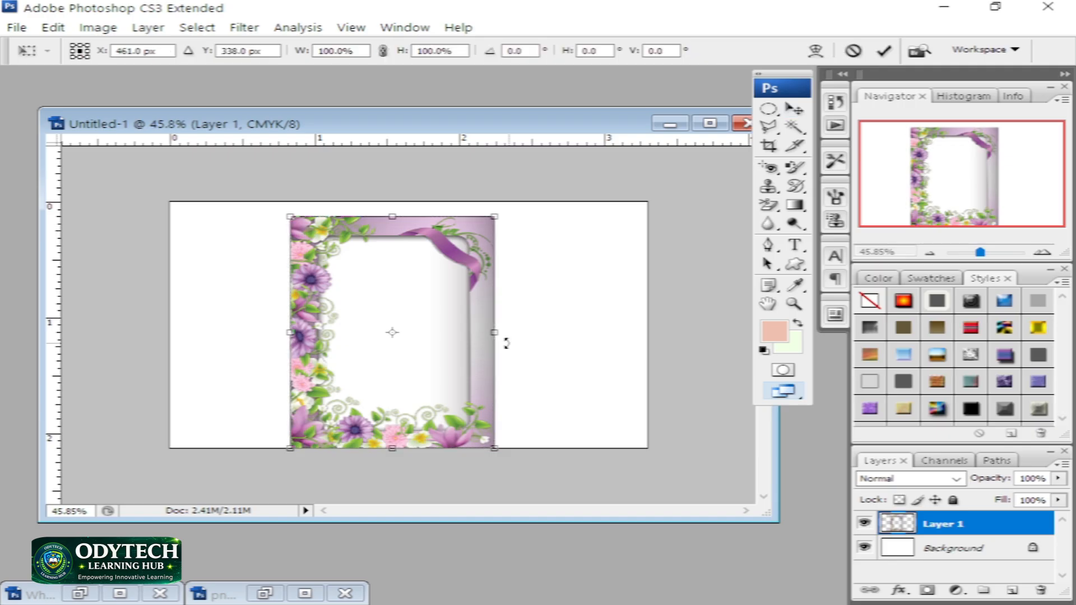
key("Return")
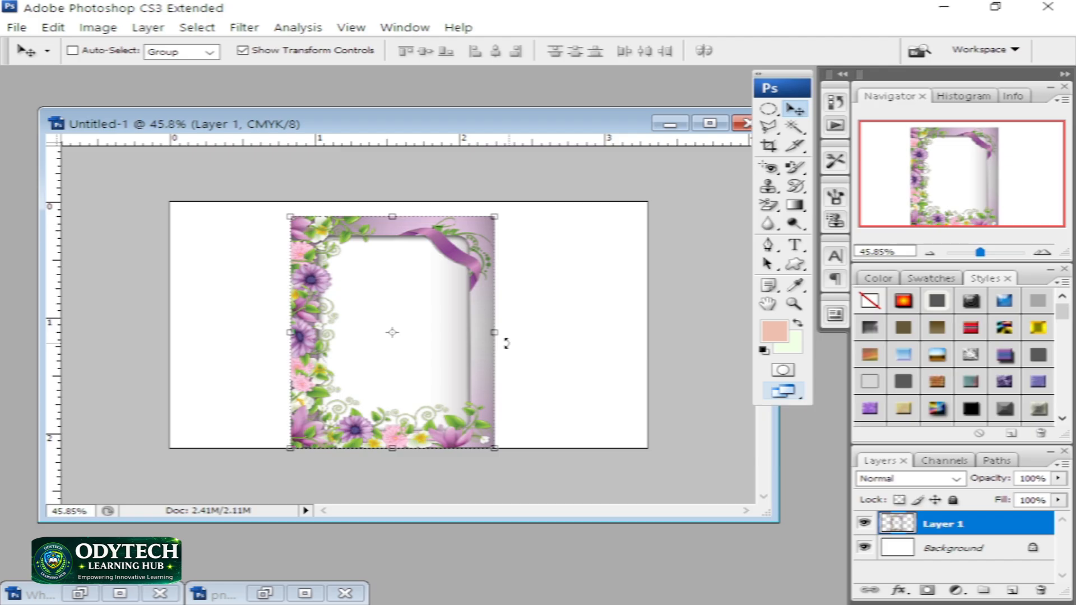
key("ctrl+t")
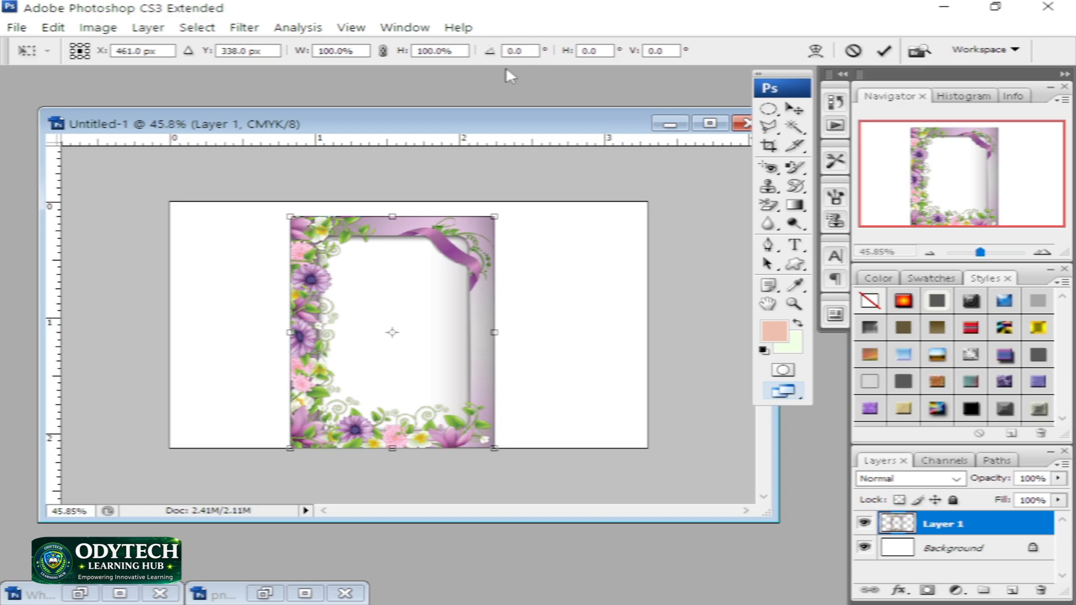
left_click(521, 50)
key("BackSpace")
key("BackSpace")
key("BackSpace")
type("90")
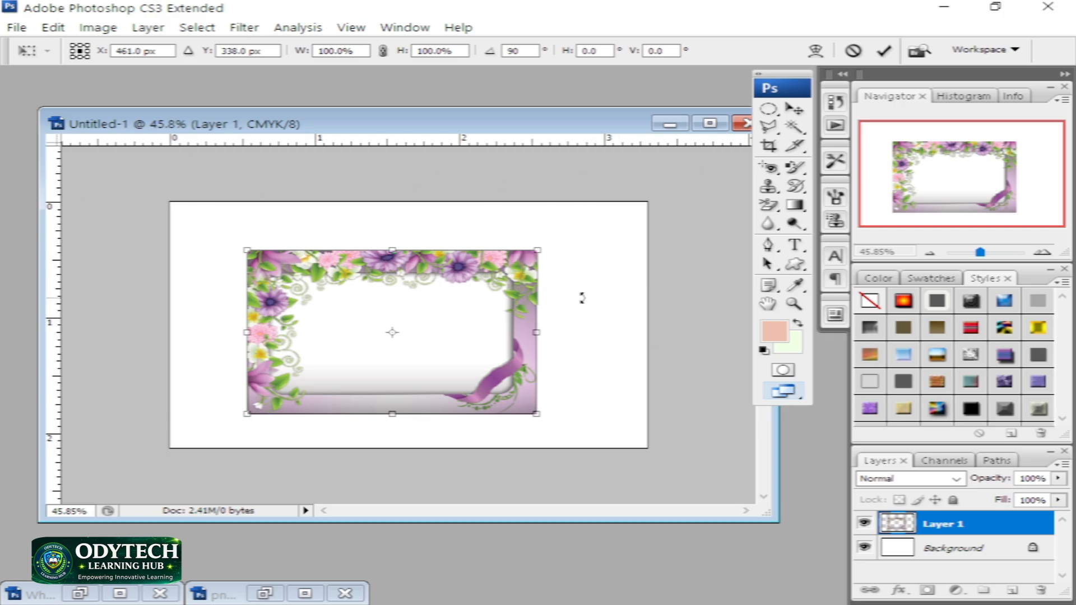
Enlarge the floral frame to about 171.5% width and 187.9% height so it extends past the canvas on all sides.
left_click_drag(540, 247, 642, 221)
left_click_drag(247, 414, 187, 448)
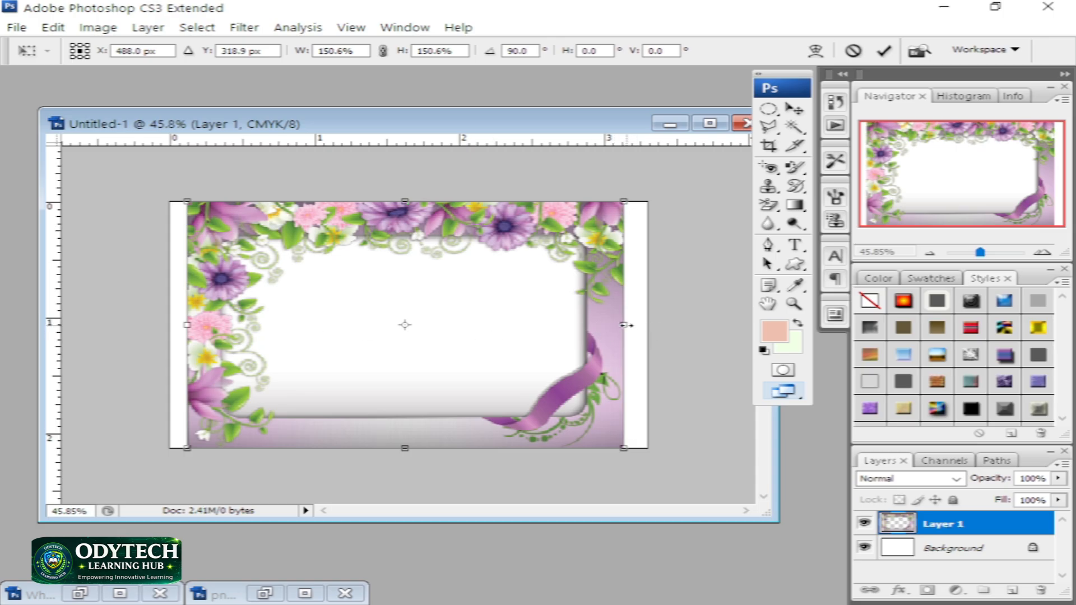
left_click_drag(624, 324, 648, 325)
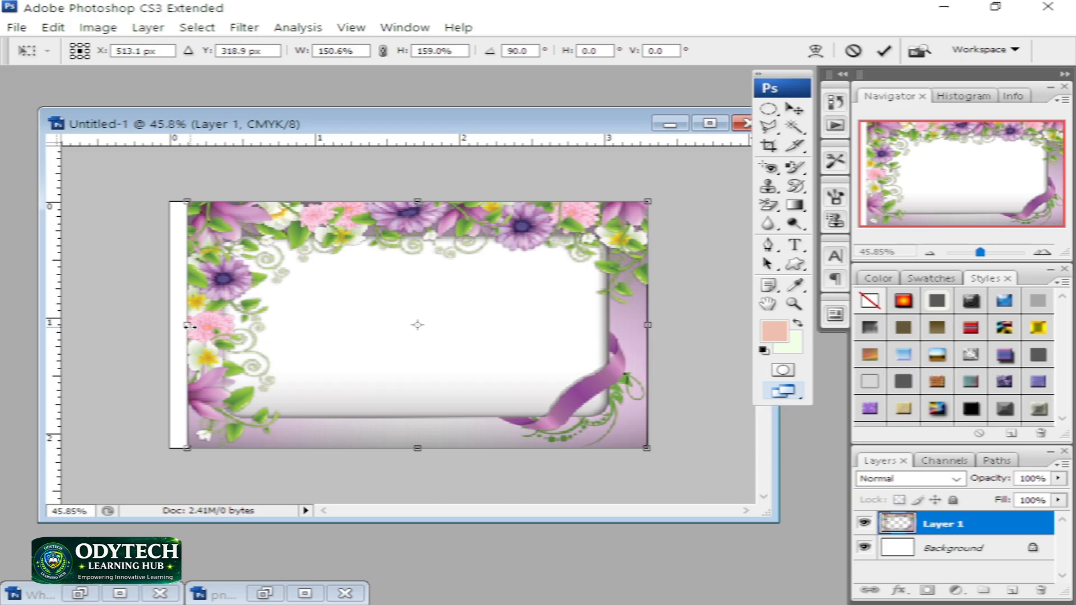
left_click_drag(187, 325, 169, 337)
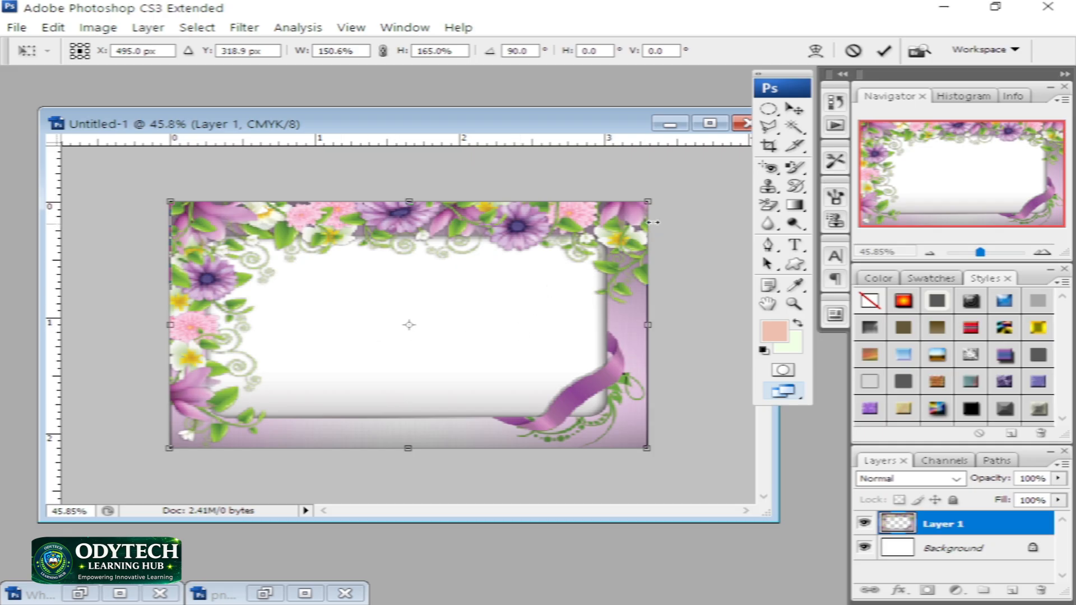
left_click_drag(652, 201, 681, 190)
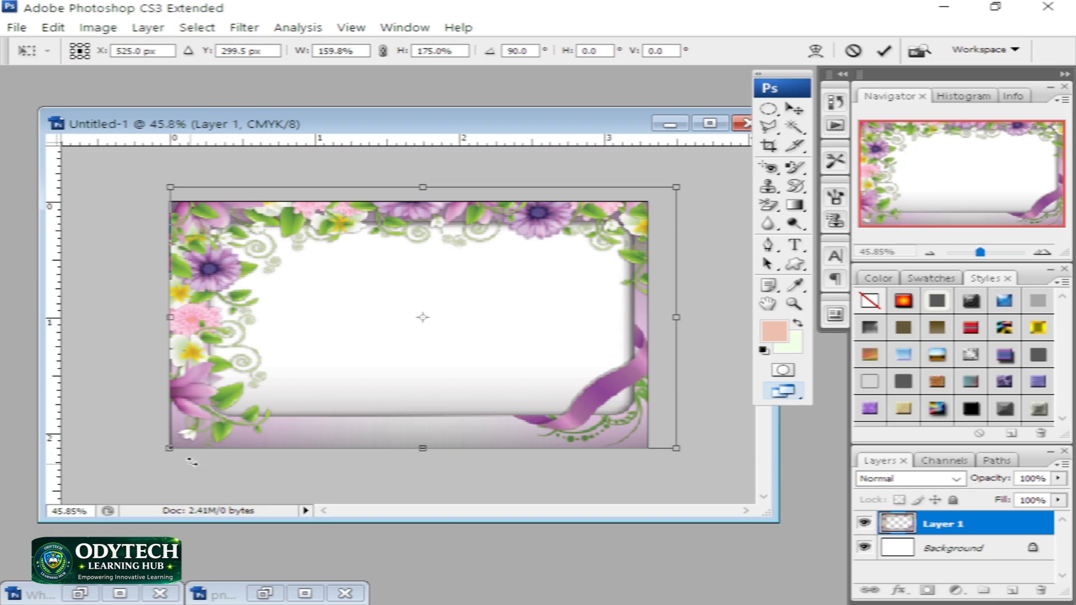
left_click_drag(164, 451, 127, 477)
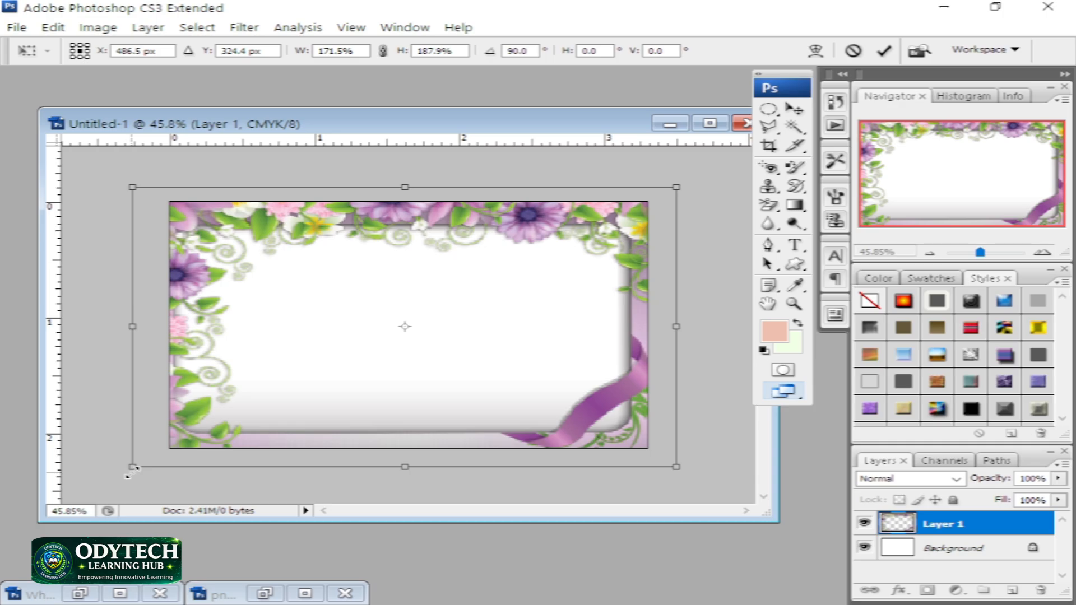
key("Return")
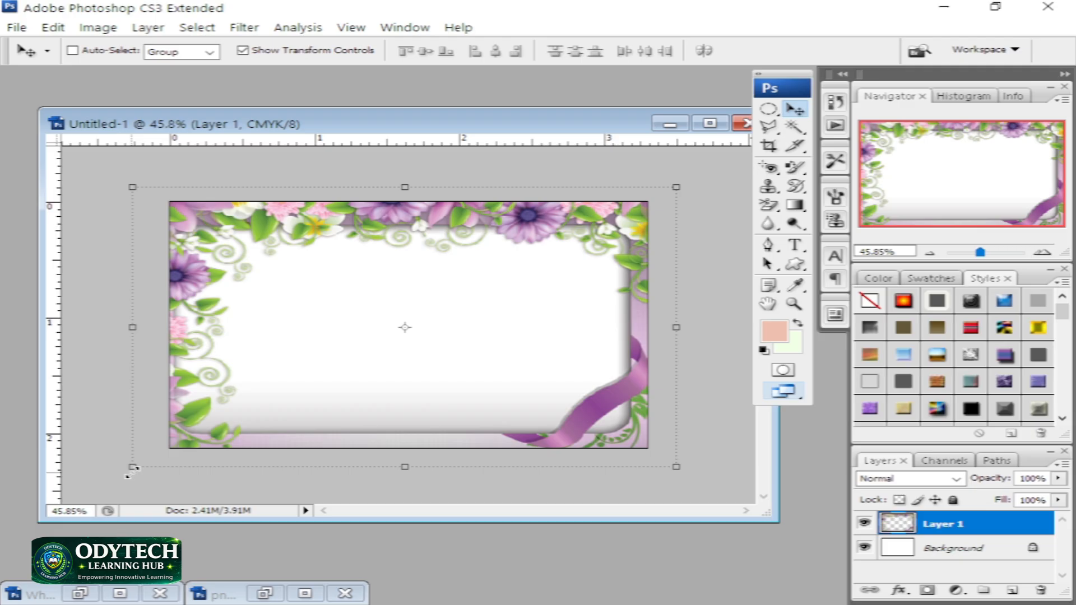
Crop Untitled-1 to the full canvas area, deleting the parts of the floral frame outside it.
left_click(767, 147)
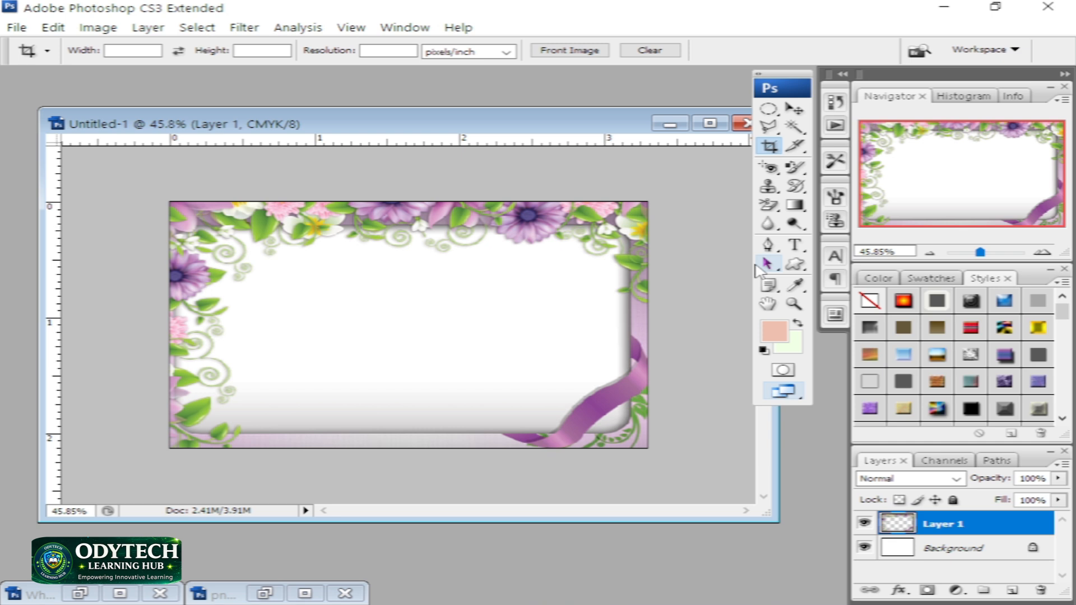
left_click_drag(170, 202, 654, 469)
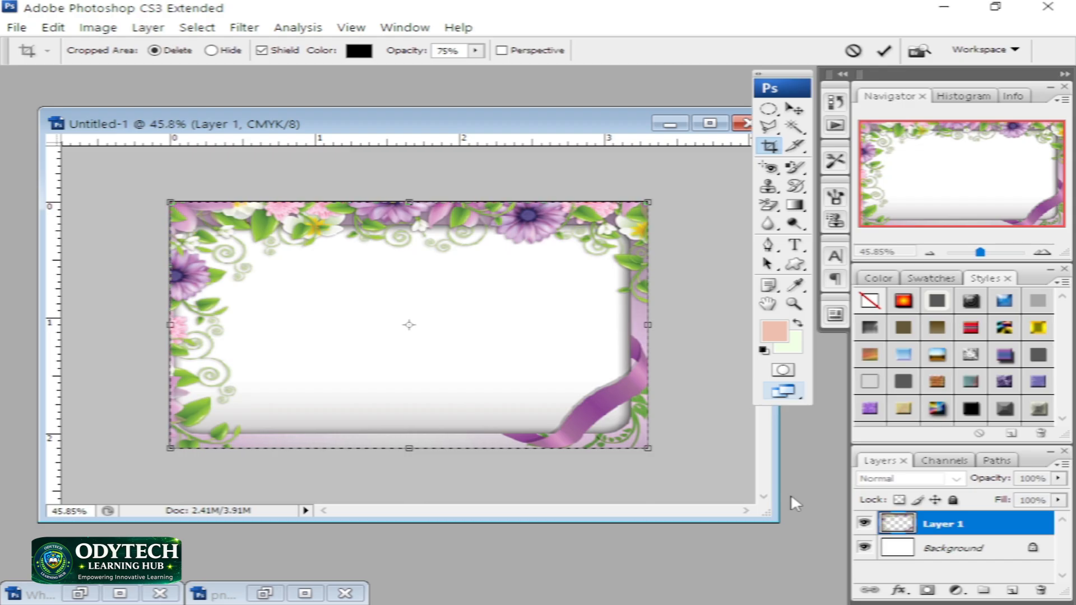
key("Return")
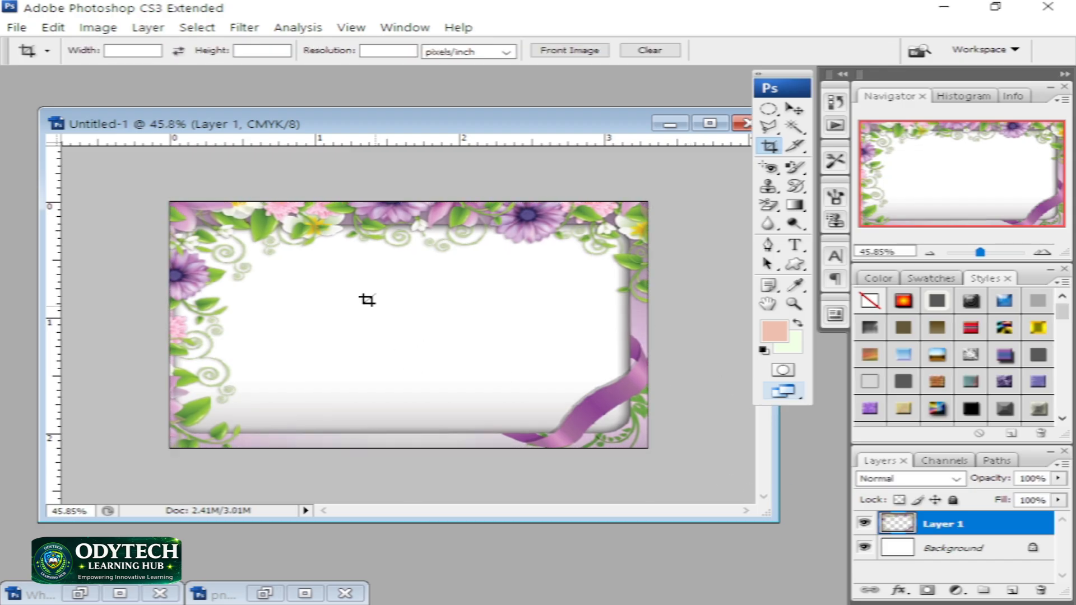
Restore the WhatsApp portrait photo's window beside Untitled-1 and copy the photo into Untitled-1 with the Move tool.
left_click(795, 108)
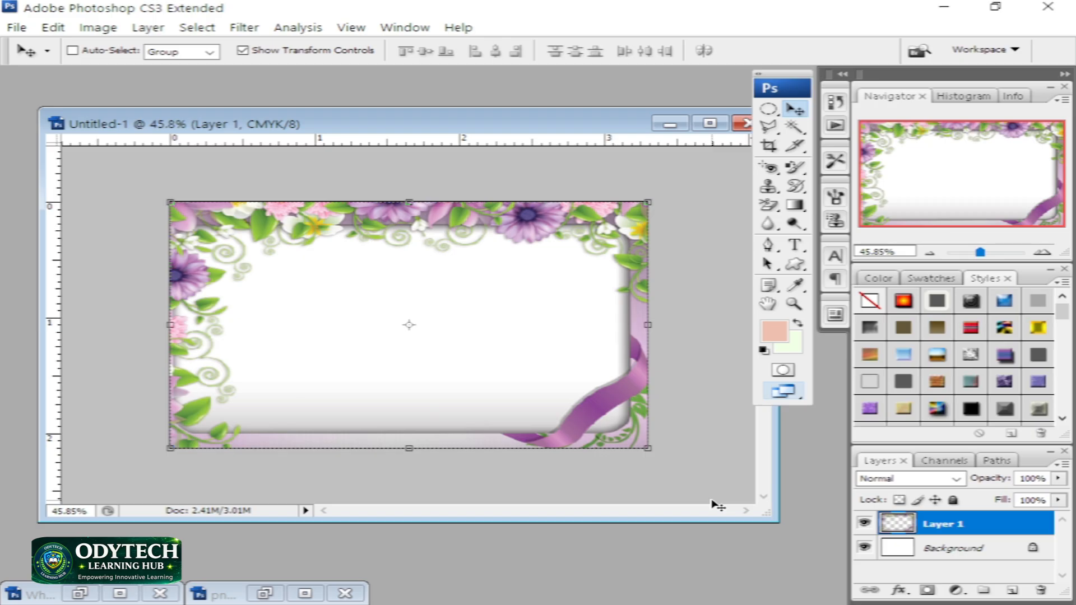
left_click(80, 593)
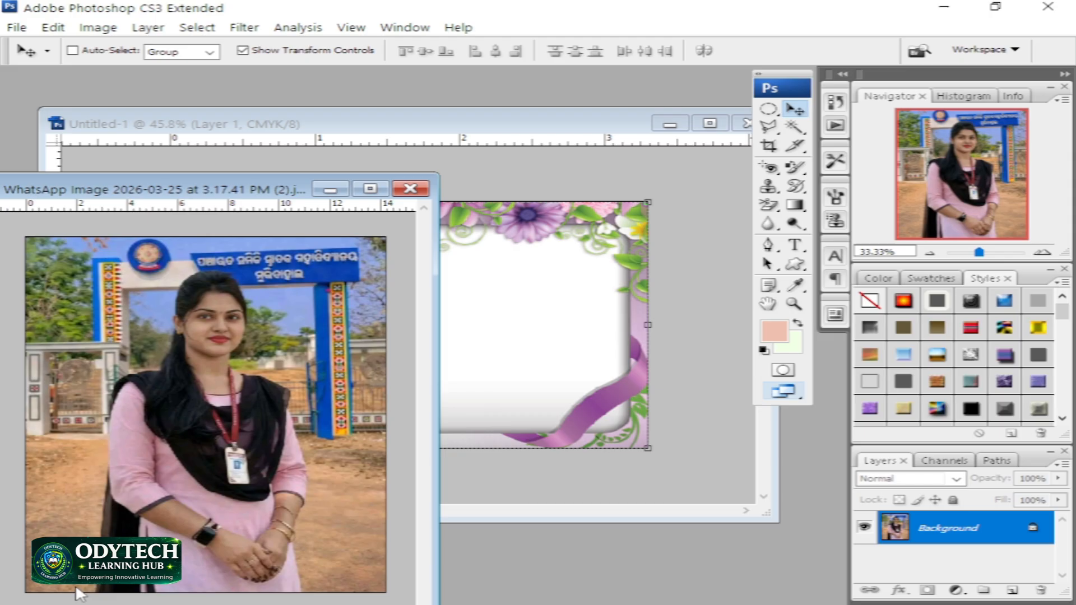
left_click_drag(259, 190, 455, 106)
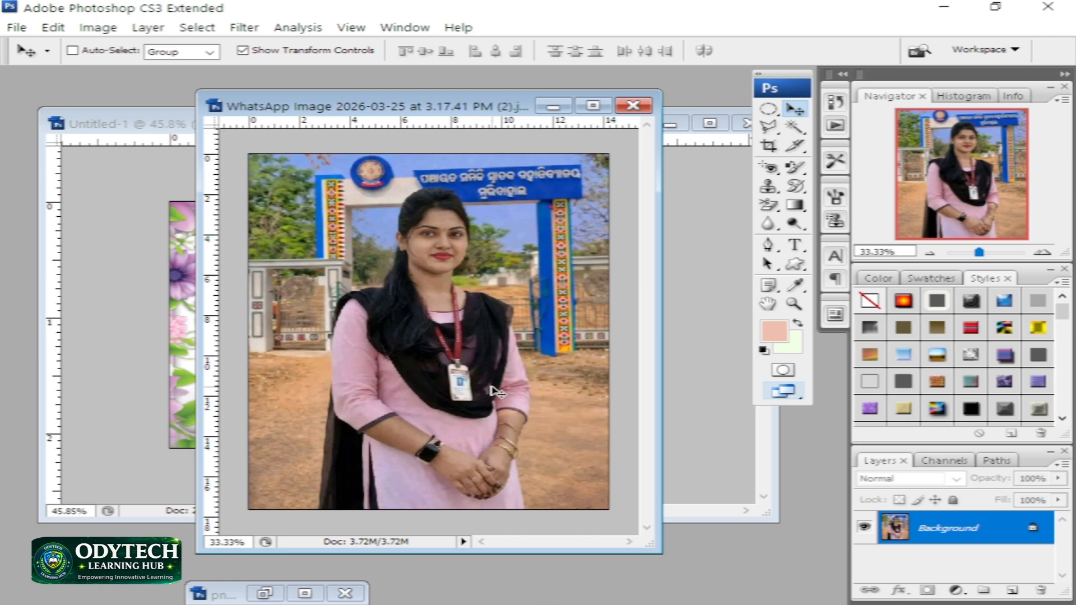
scroll(497, 393, "down", 2)
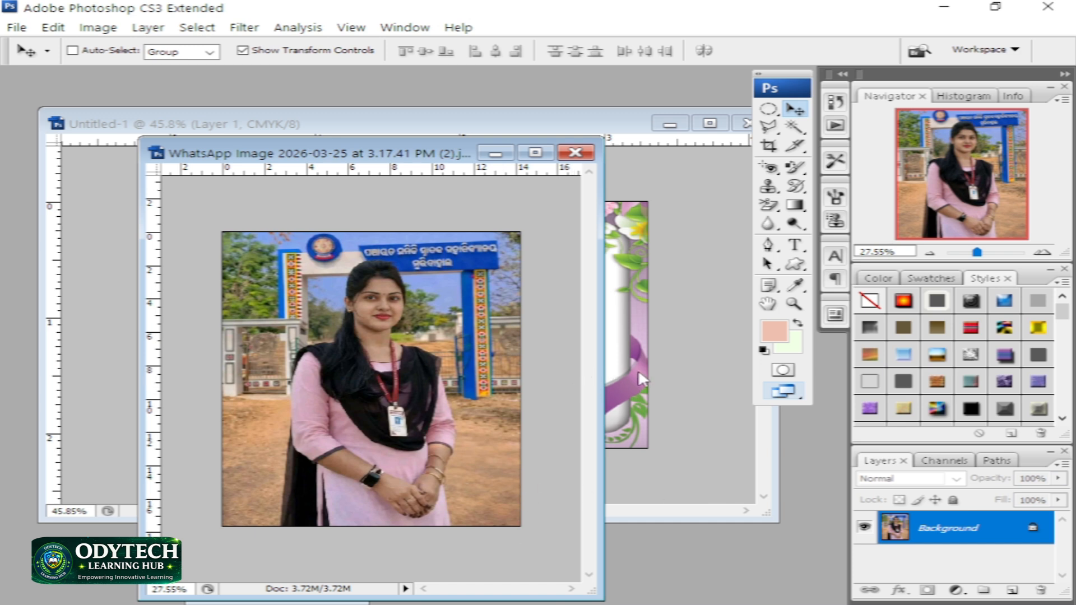
left_click_drag(429, 154, 265, 162)
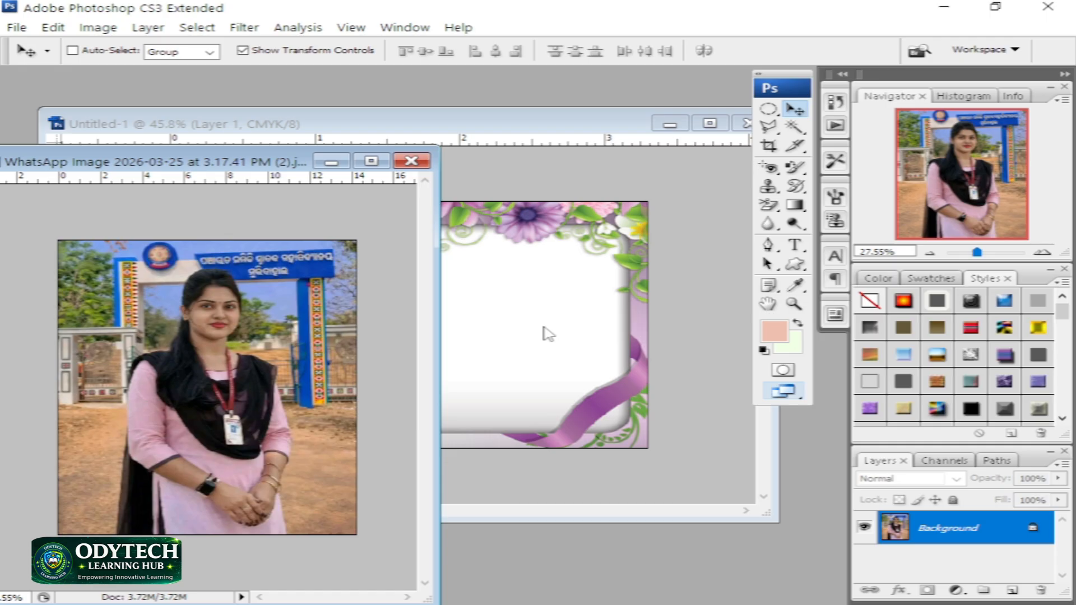
left_click_drag(270, 392, 465, 434)
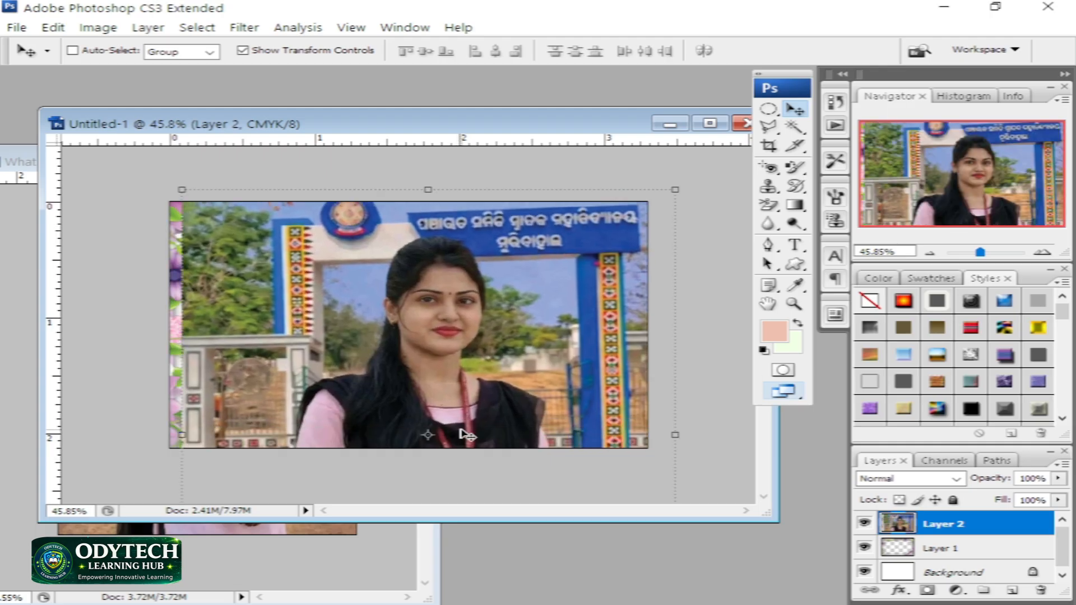
Scale the portrait photo to about 47.8% and place it near the middle of the card, within the canvas height.
left_click(182, 190)
left_click_drag(184, 191, 419, 425)
left_click_drag(489, 441, 347, 227)
left_click_drag(530, 468, 504, 443)
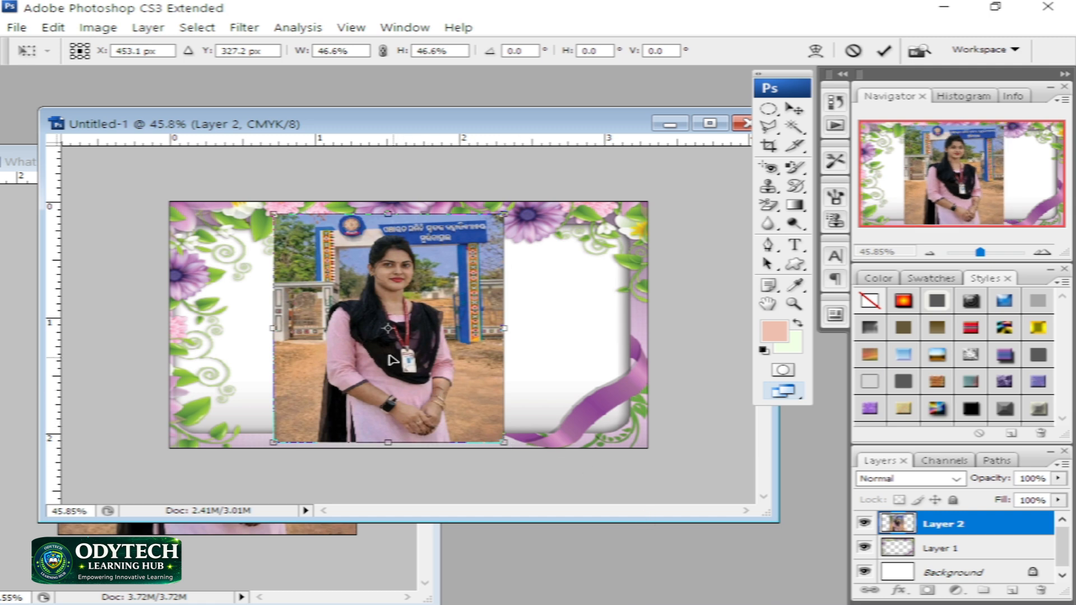
left_click_drag(273, 213, 268, 209)
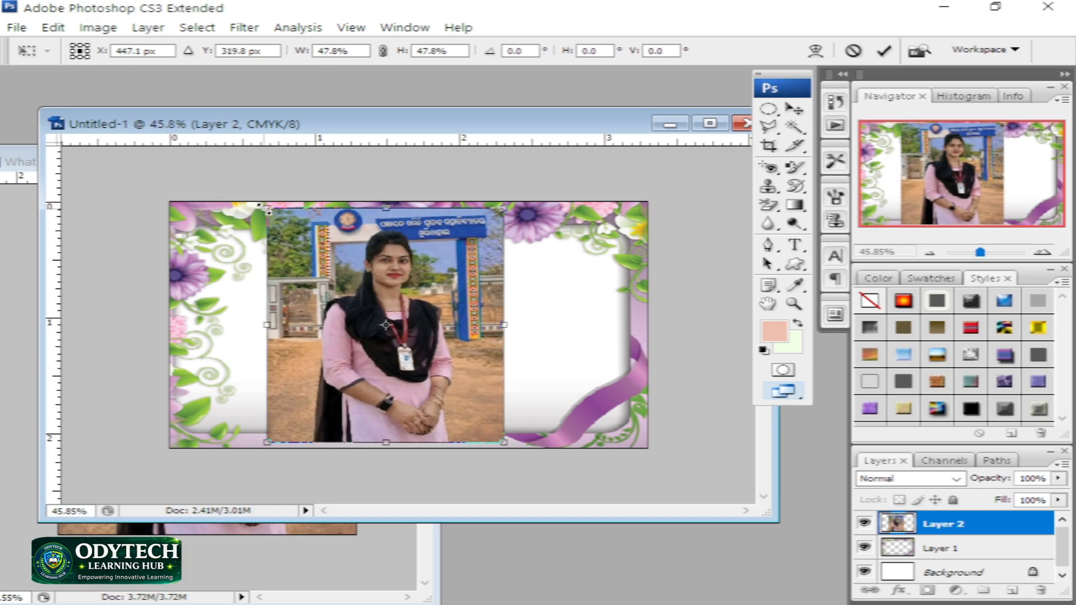
key("Return")
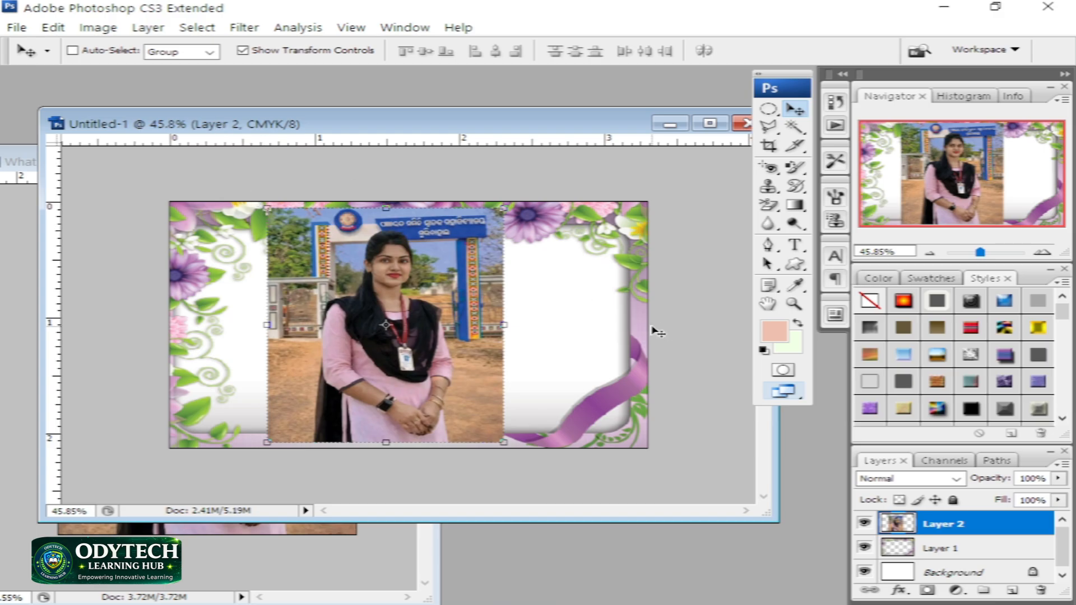
Select the background on both sides of the woman in the portrait photo with the Quick Selection tool.
left_click(797, 129)
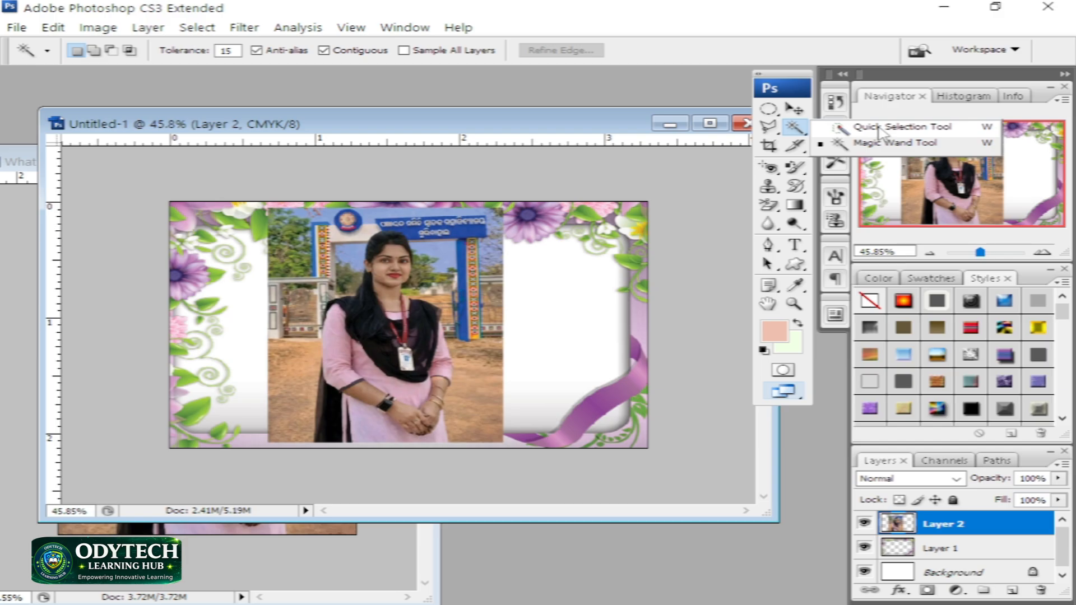
left_click(771, 130)
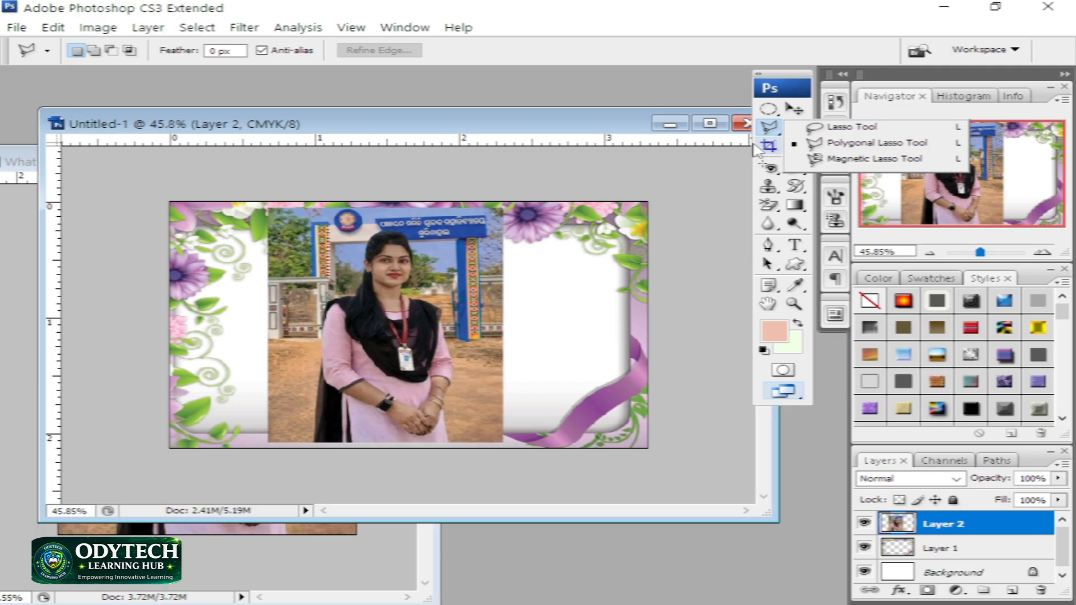
left_click(769, 128)
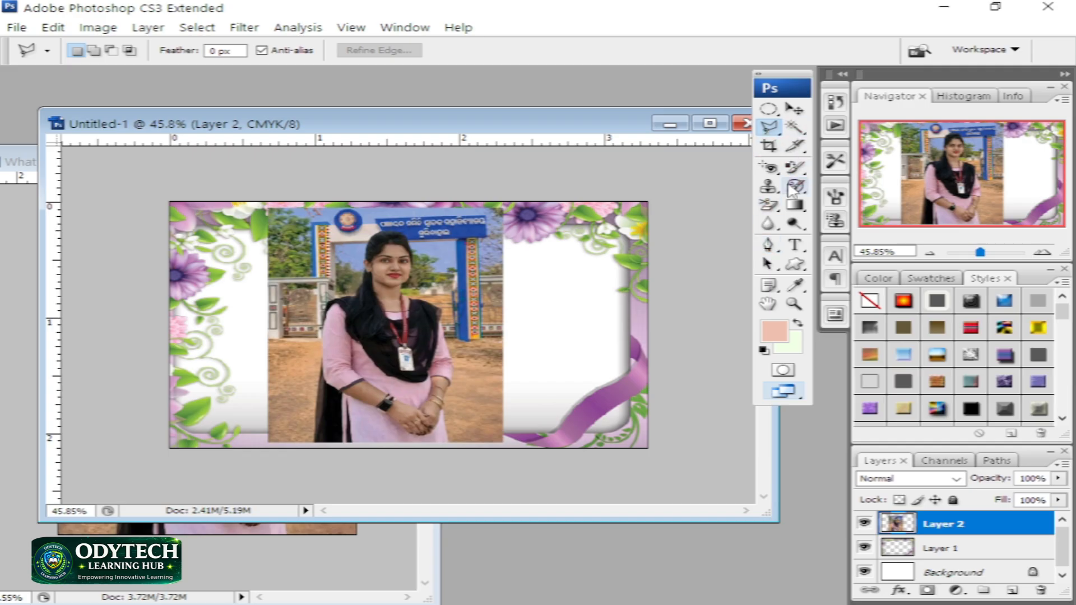
left_click(794, 128)
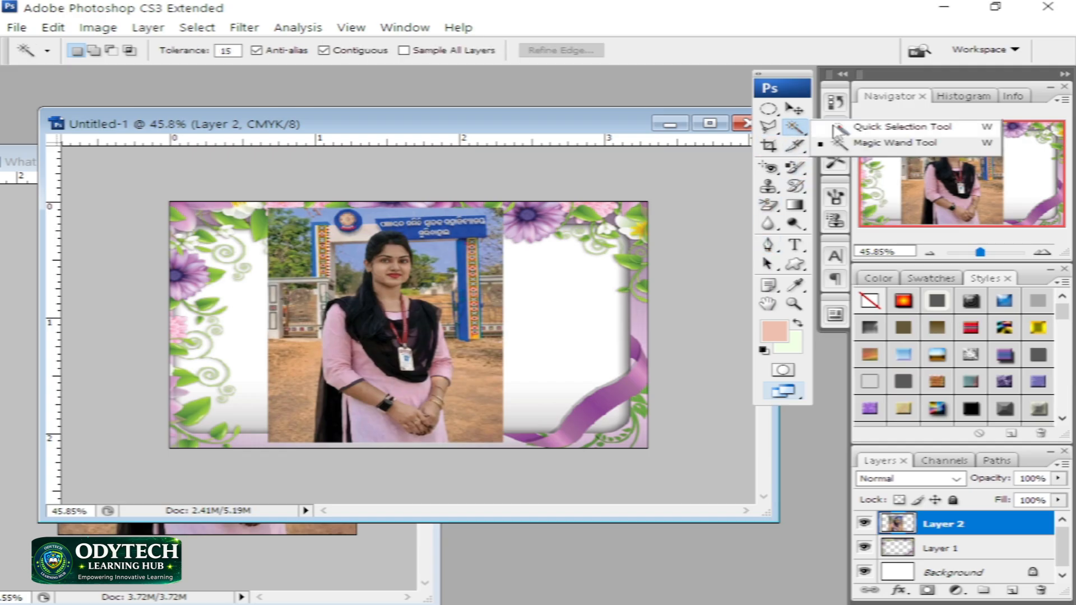
left_click(852, 128)
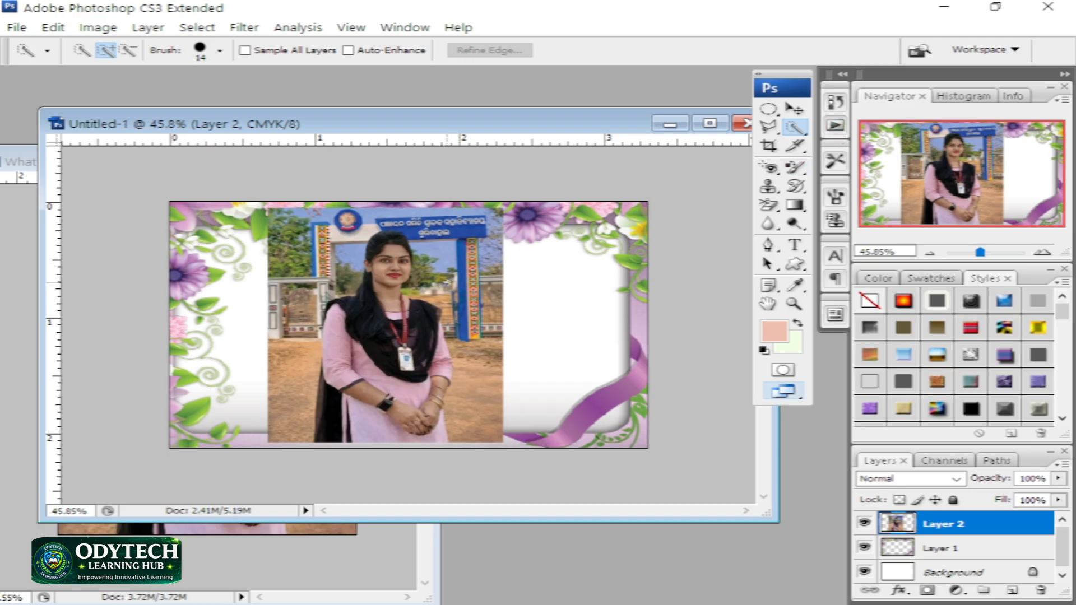
left_click(446, 282)
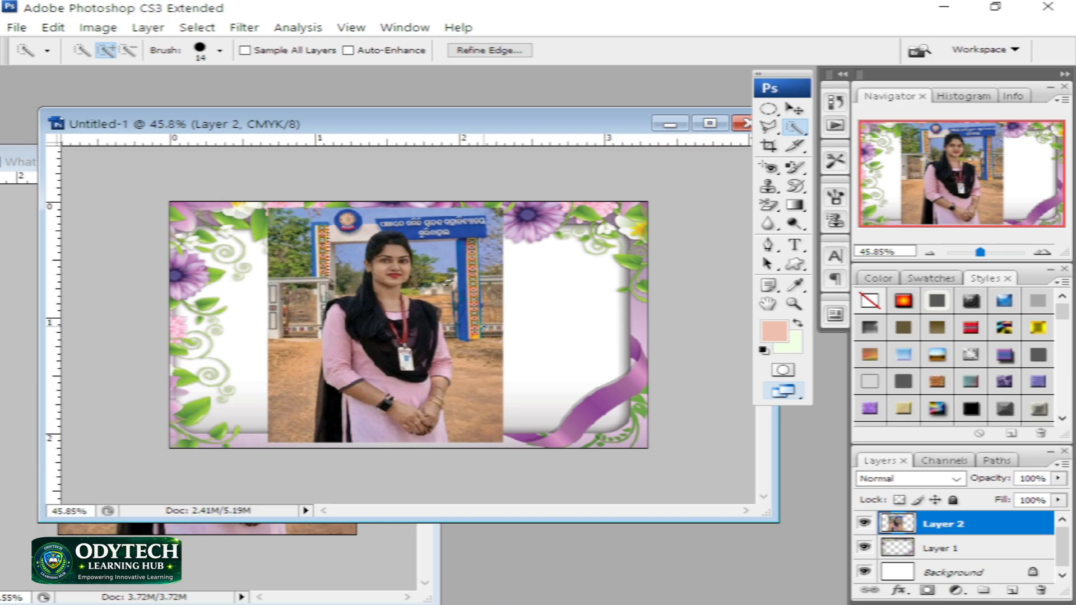
mouse_move(449, 281)
left_mouse_down()
mouse_move(420, 274)
mouse_move(421, 247)
mouse_move(403, 222)
mouse_move(336, 231)
mouse_move(333, 272)
mouse_move(283, 303)
mouse_move(284, 378)
left_mouse_up()
mouse_move(415, 301)
left_mouse_down()
mouse_move(464, 306)
mouse_move(494, 407)
left_mouse_up()
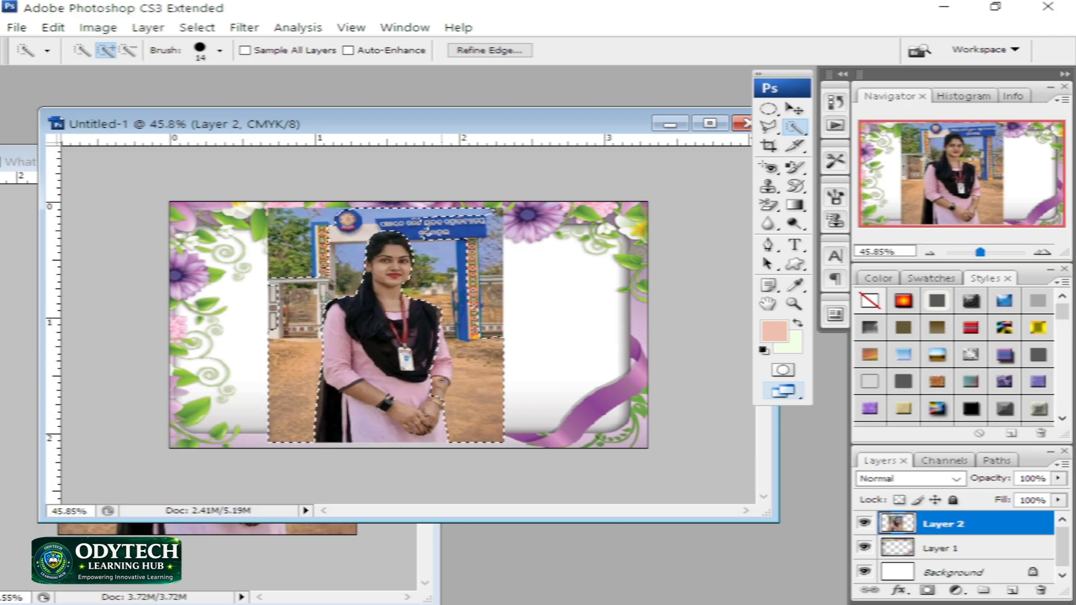
Extend the selection over the rest of the gate and sign background around the woman and delete it from Layer 2.
left_click(128, 50)
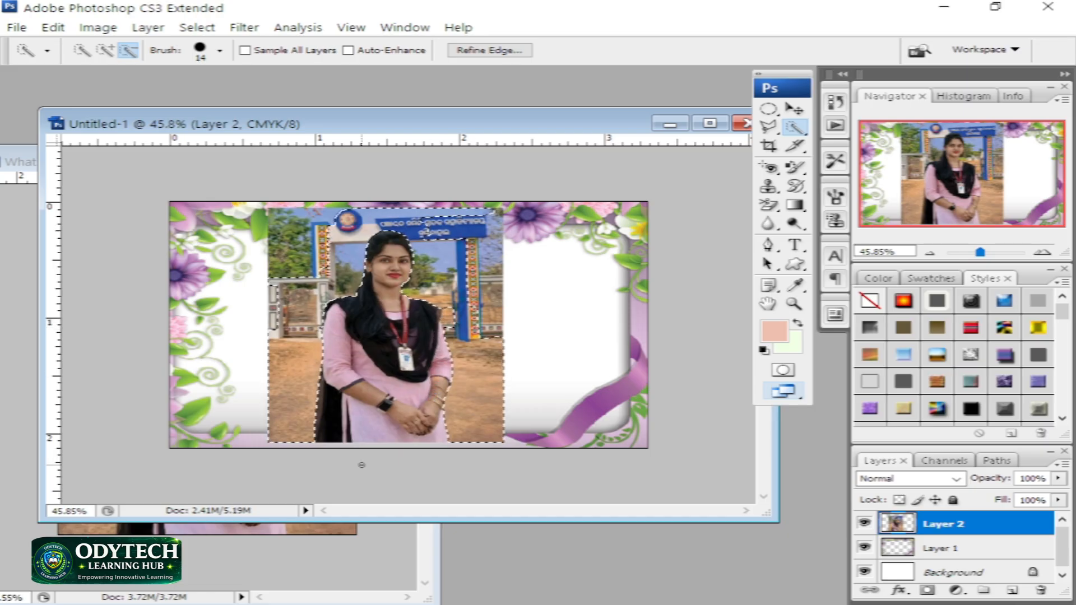
left_click(105, 50)
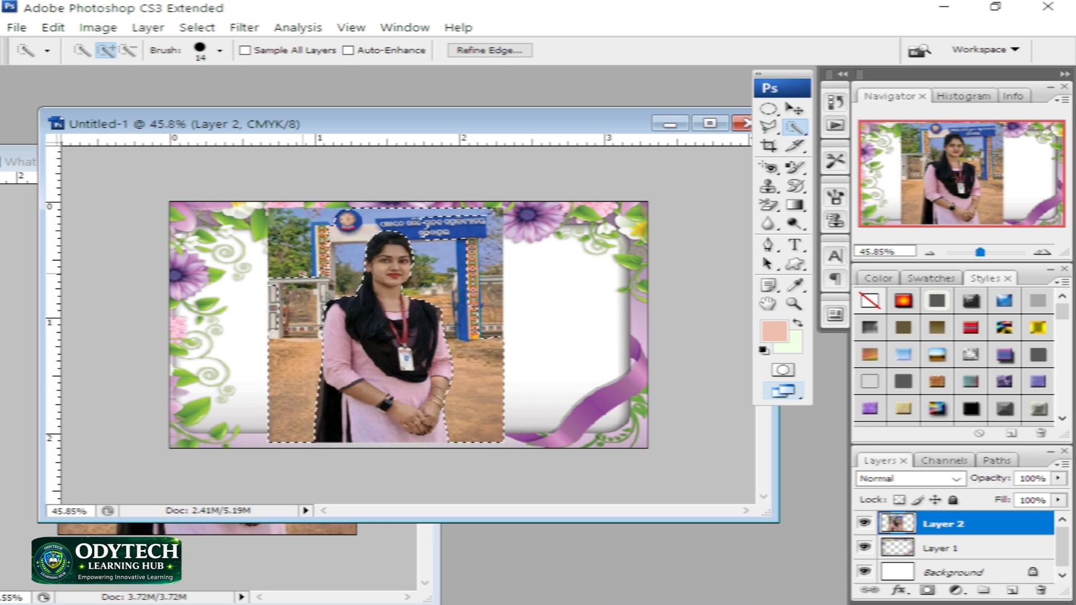
mouse_move(303, 273)
left_mouse_down()
mouse_move(255, 238)
mouse_move(260, 210)
mouse_move(360, 201)
mouse_move(314, 203)
mouse_move(263, 235)
mouse_move(262, 220)
mouse_move(277, 291)
mouse_move(263, 338)
mouse_move(185, 459)
left_mouse_up()
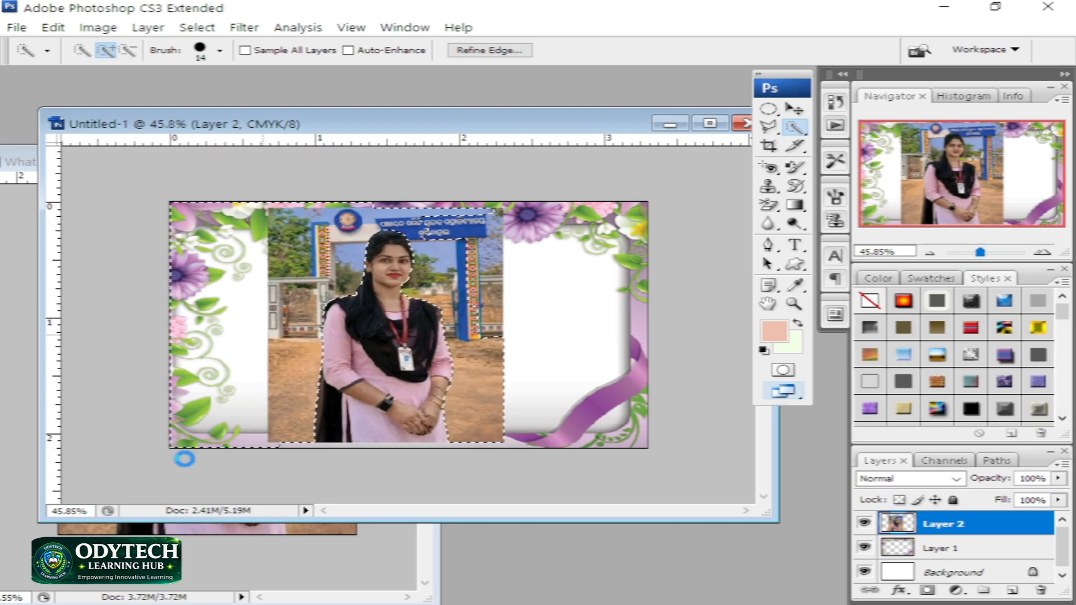
mouse_move(460, 282)
left_mouse_down()
mouse_move(486, 253)
mouse_move(400, 232)
mouse_move(416, 219)
mouse_move(545, 218)
left_mouse_up()
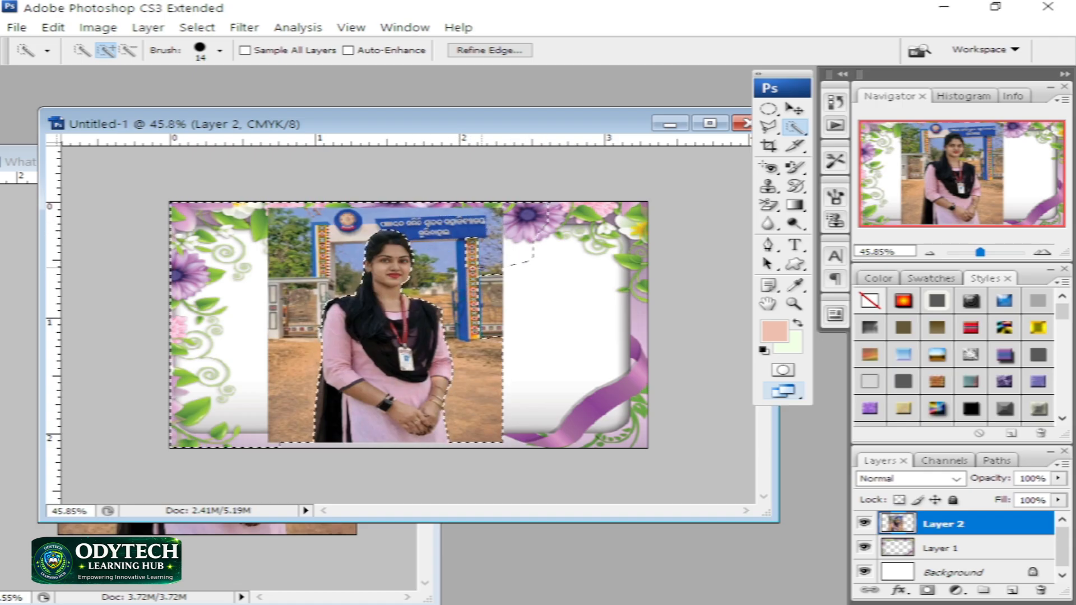
left_click(503, 336)
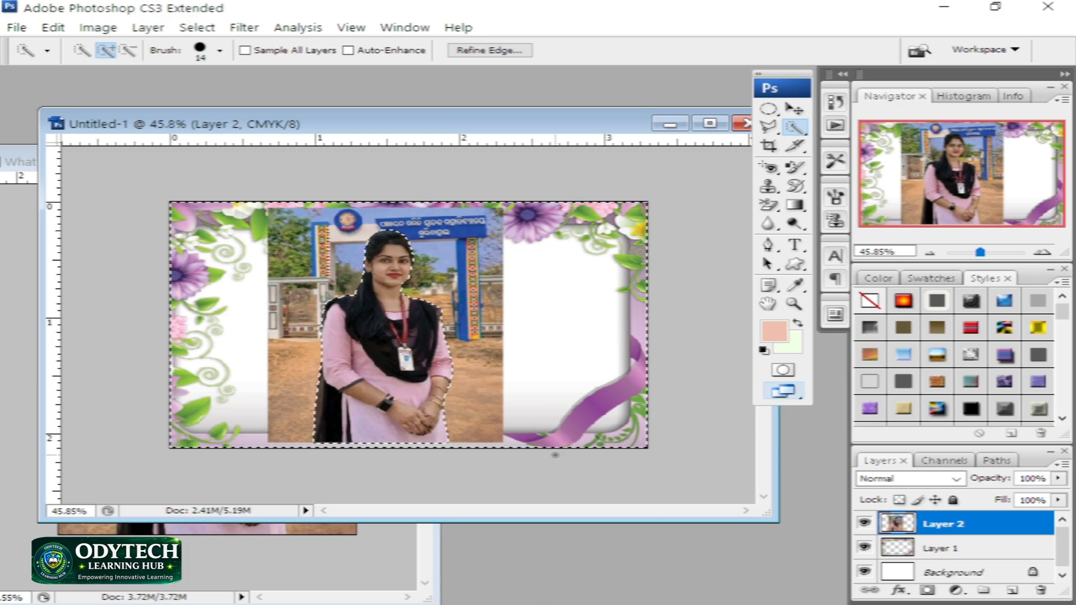
key("Delete")
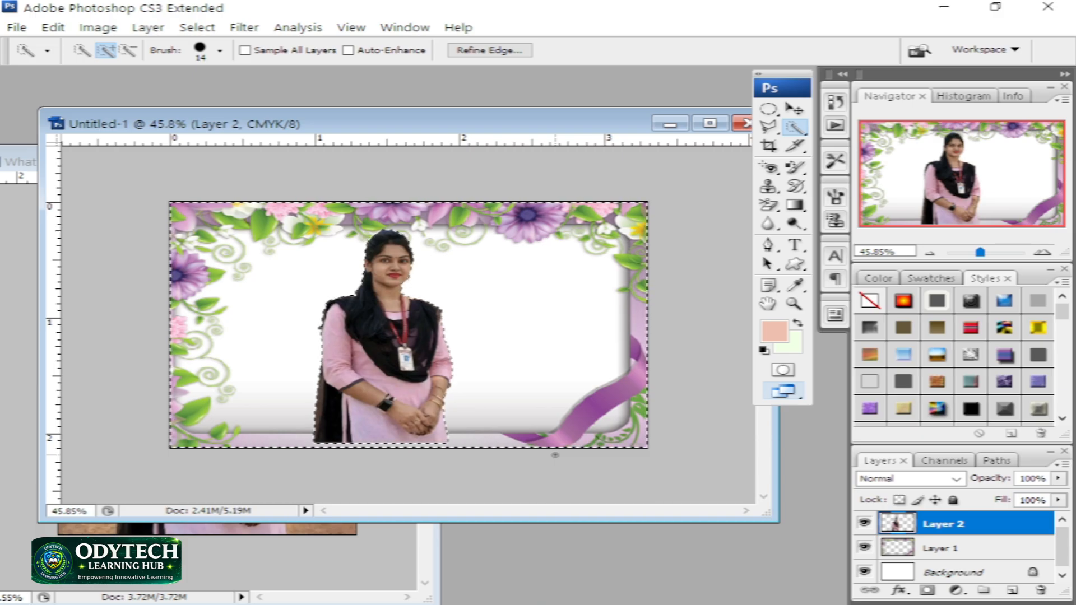
Deselect the cleared area and move the cut-out woman to the card's left side, resting on its lower edge.
left_click_drag(795, 127, 839, 145)
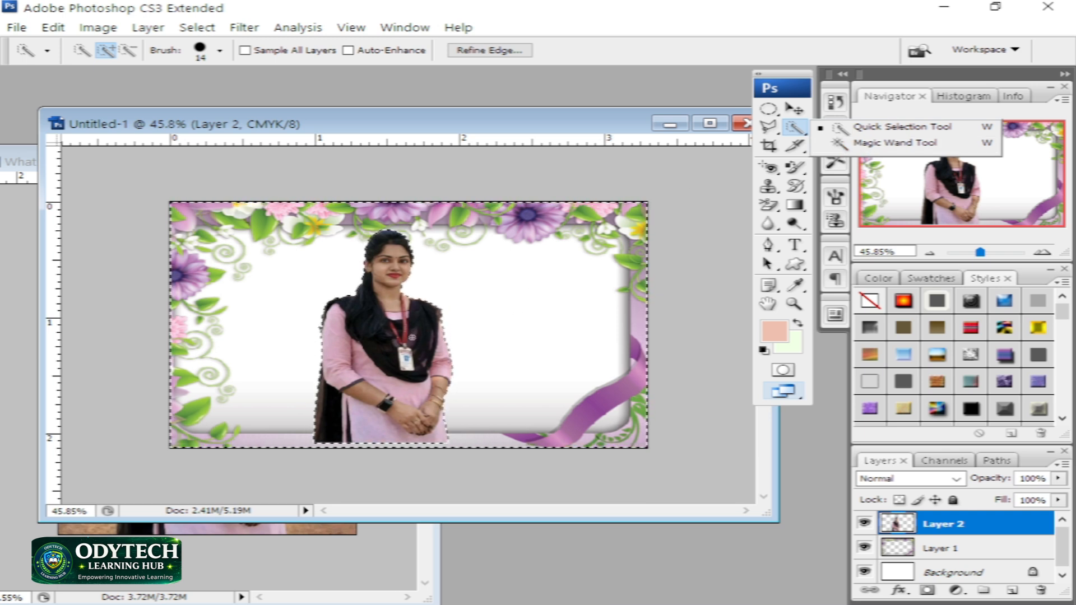
left_click(895, 143)
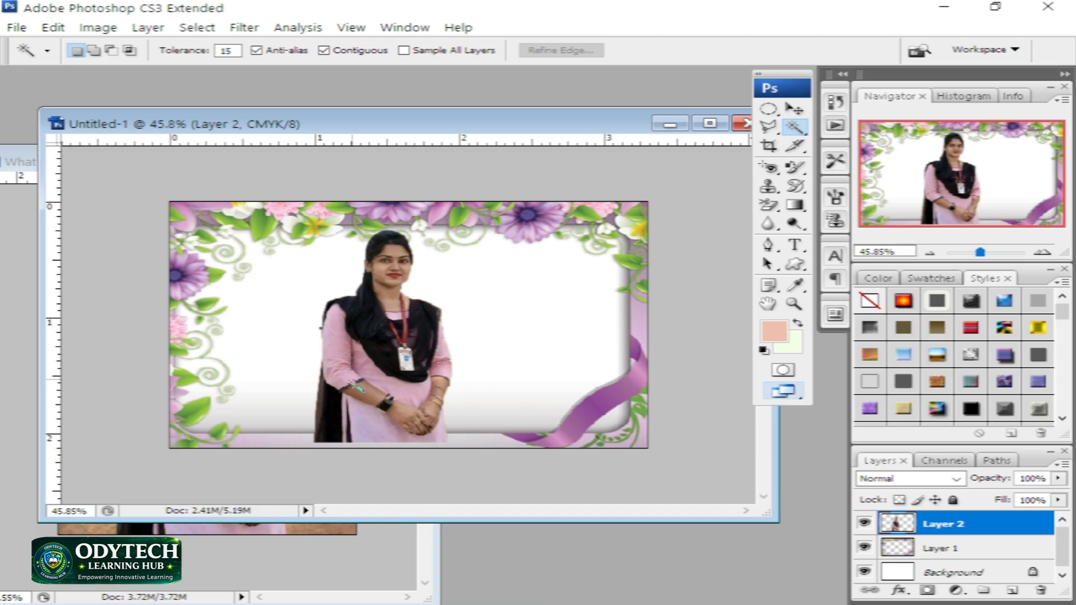
left_click(794, 109)
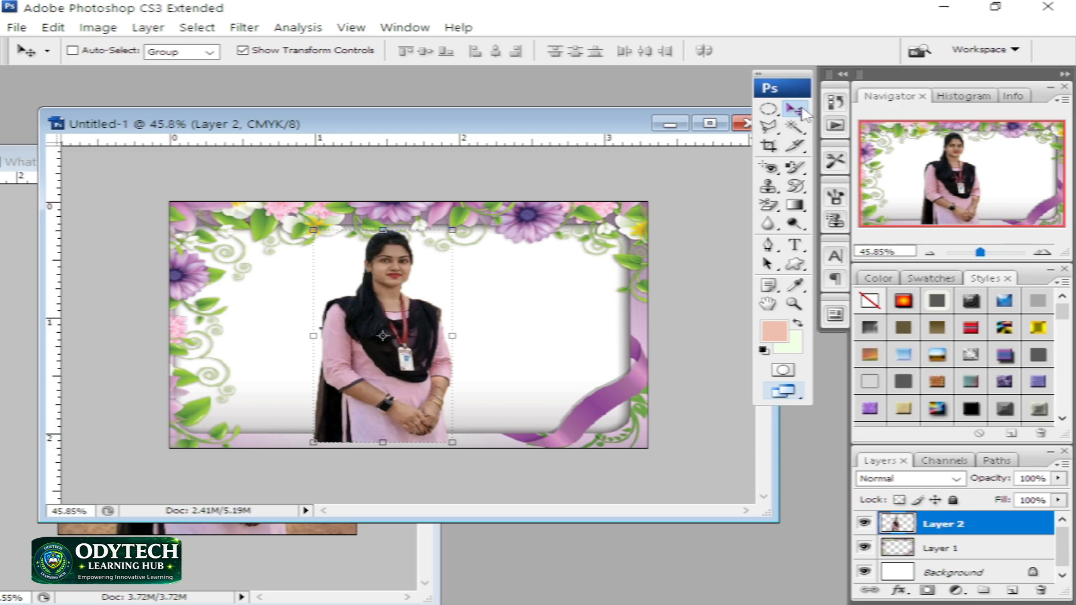
left_click_drag(409, 417, 521, 409)
left_click_drag(599, 411, 294, 420)
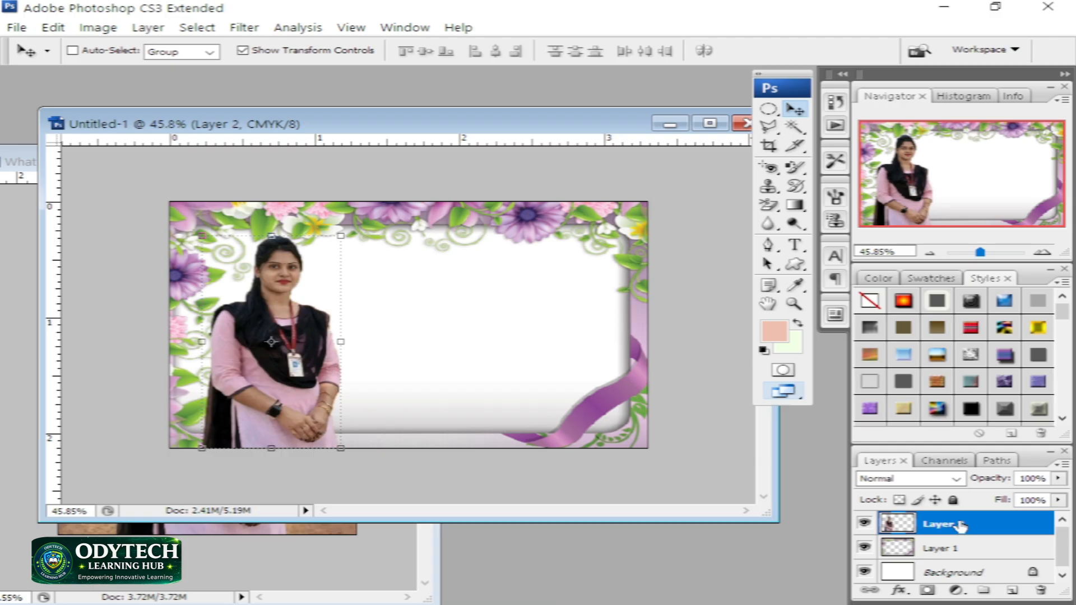
Place Layer 2 beneath the floral frame on Layer 1 and shift the woman slightly left.
left_click_drag(959, 525, 961, 554)
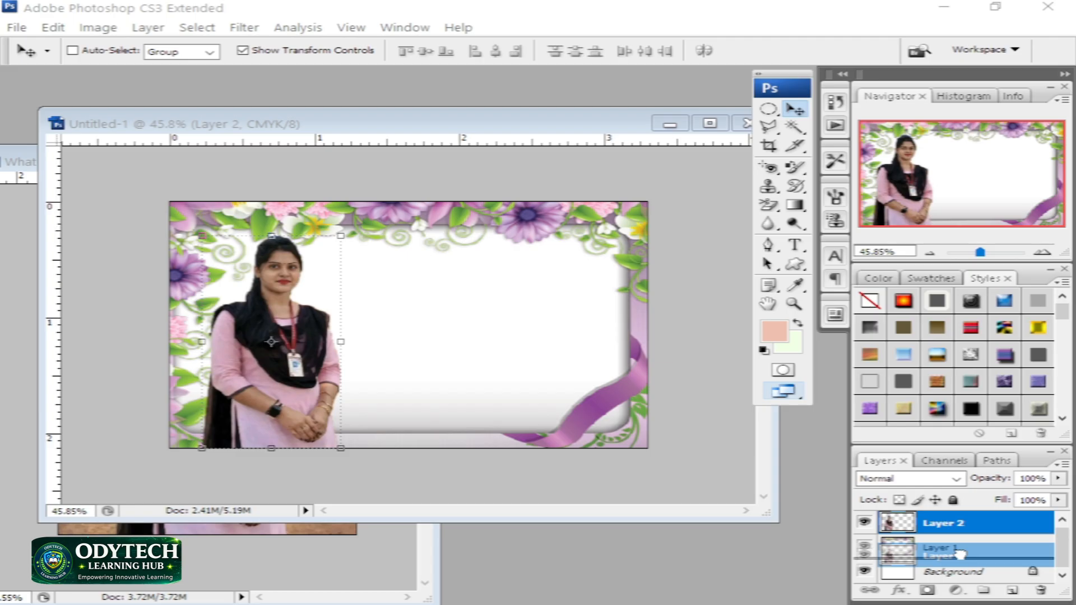
left_click_drag(960, 554, 961, 557)
left_click_drag(216, 348, 244, 349)
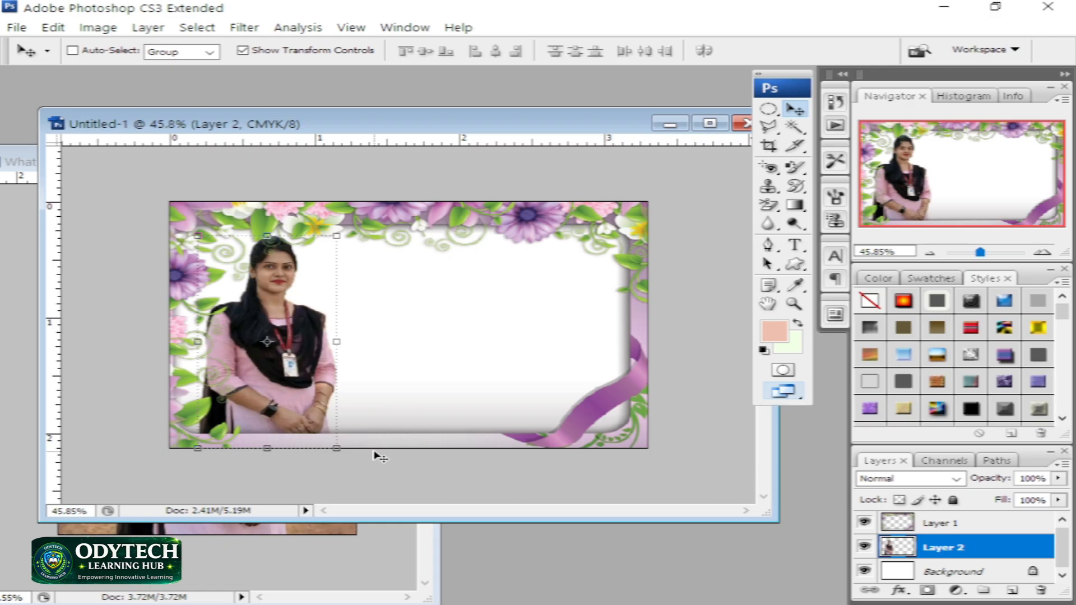
Scale the cut-out woman down proportionally to about 78.9% and shift her slightly right within the frame.
left_click(342, 233)
left_click_drag(343, 232, 312, 272)
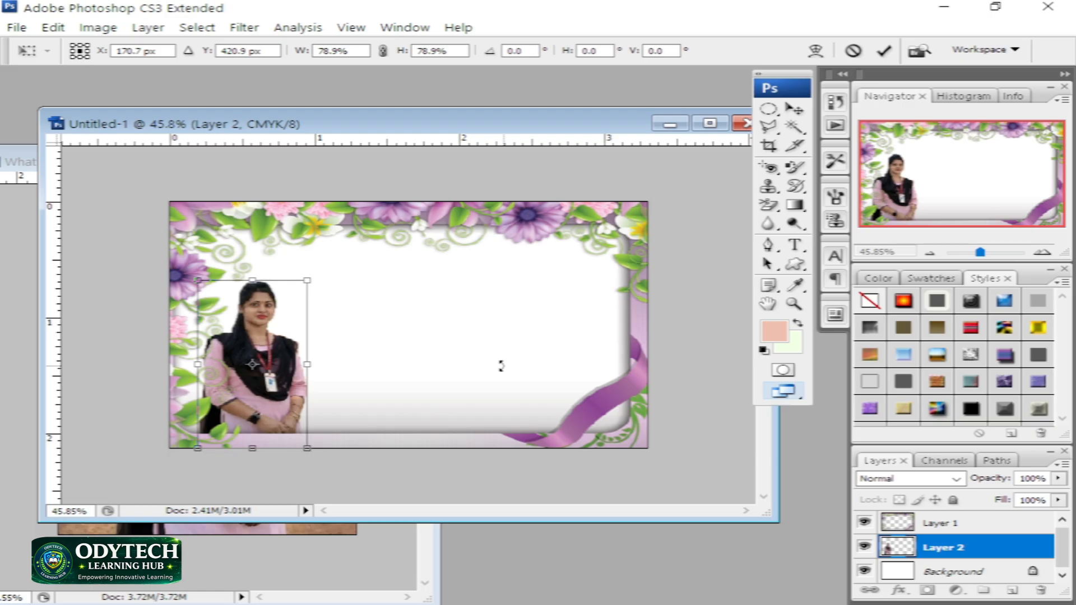
key("Return")
left_click_drag(502, 366, 504, 367)
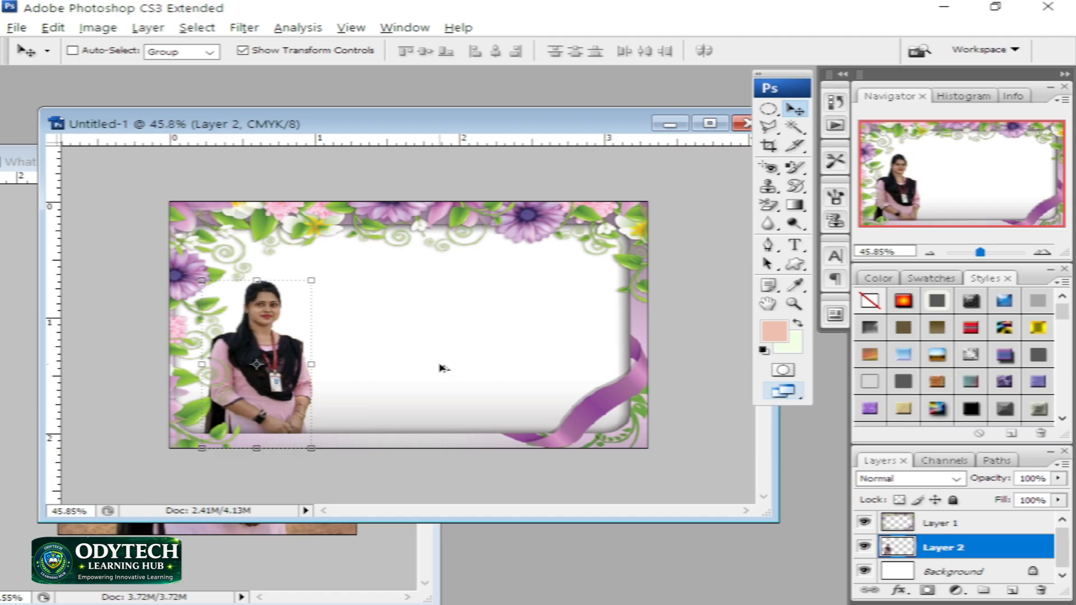
Minimize the WhatsApp photo and png document windows, and reposition the Untitled-1 window with the card zoomed to 72.1%.
scroll(441, 365, "up", 4)
left_click_drag(463, 511, 405, 514)
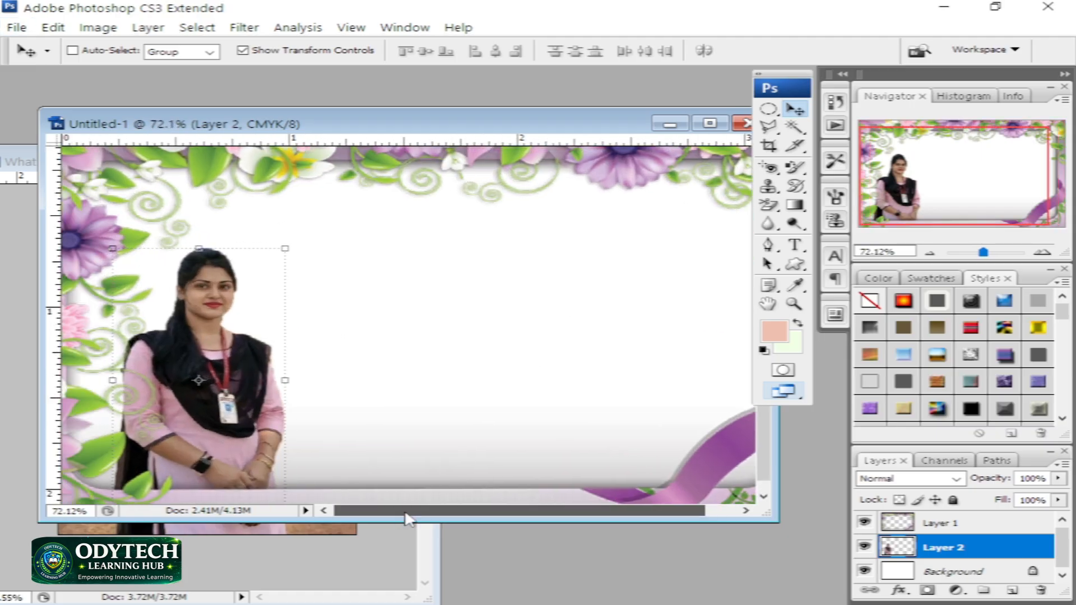
left_click_drag(273, 124, 409, 114)
left_click(133, 165)
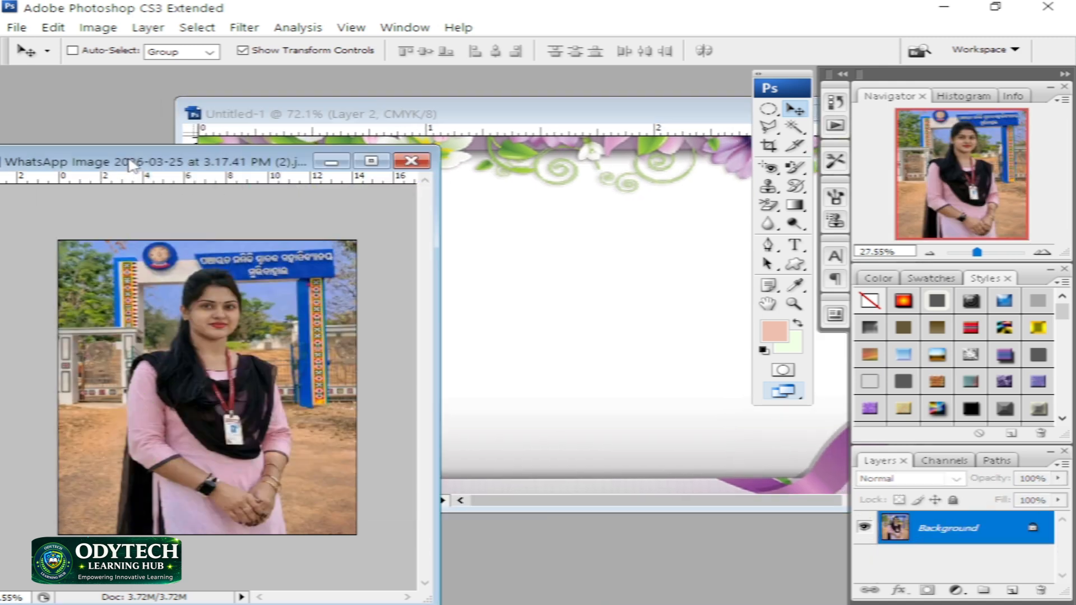
left_click(331, 161)
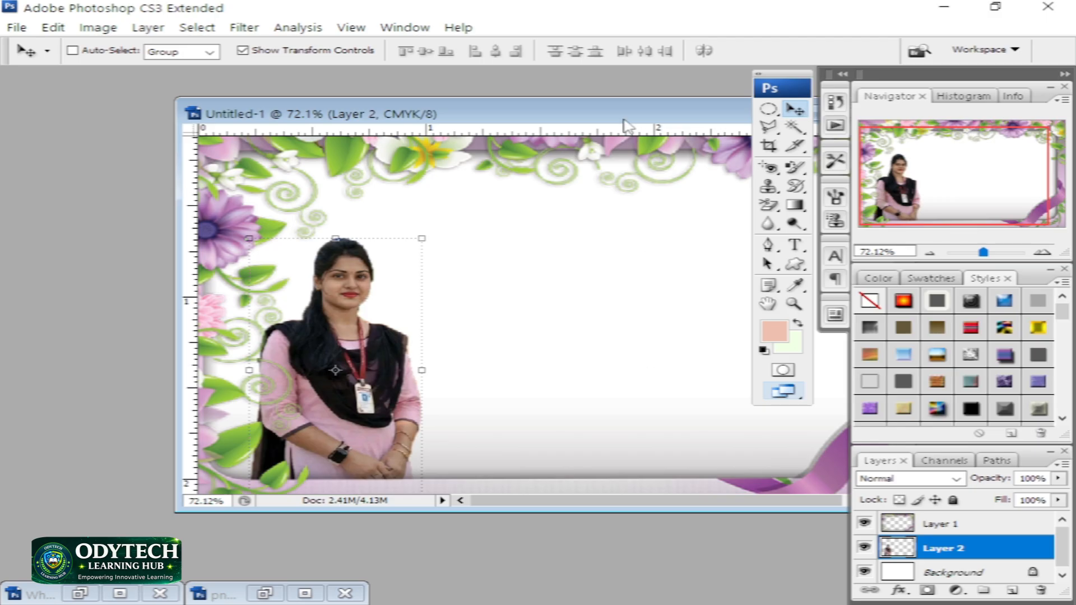
left_click_drag(593, 113, 515, 99)
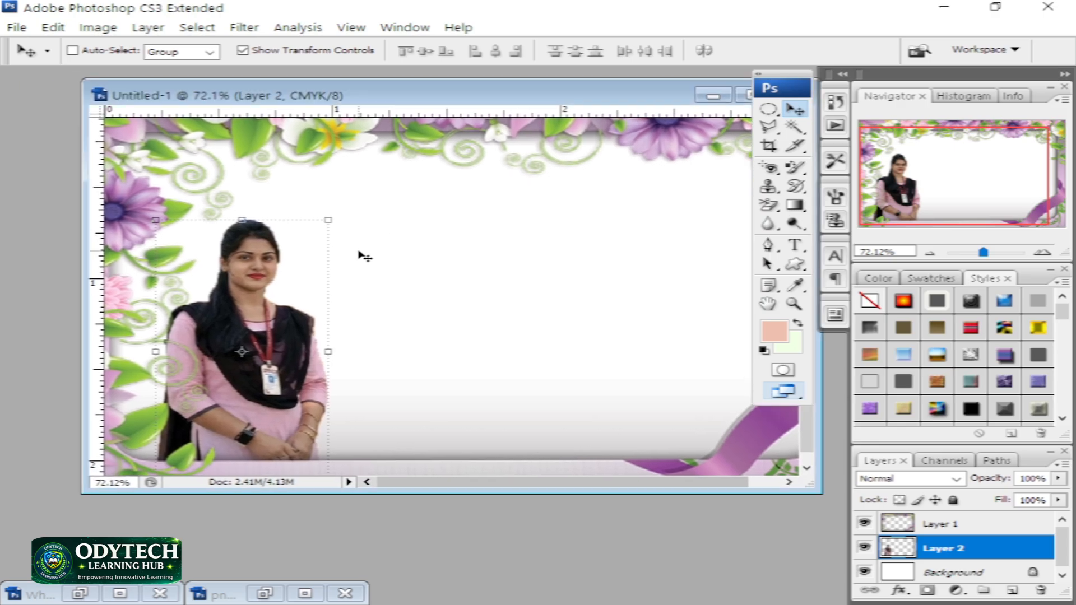
Nudge the woman left toward the floral border and enlarge her proportionally to about 102%.
key("Left")
key("Left")
key("Left")
key("Left")
key("Left")
key("Left")
key("Left")
key("Left")
key("Left")
key("Left")
key("Left")
key("Left")
key("Left")
key("Left")
key("Left")
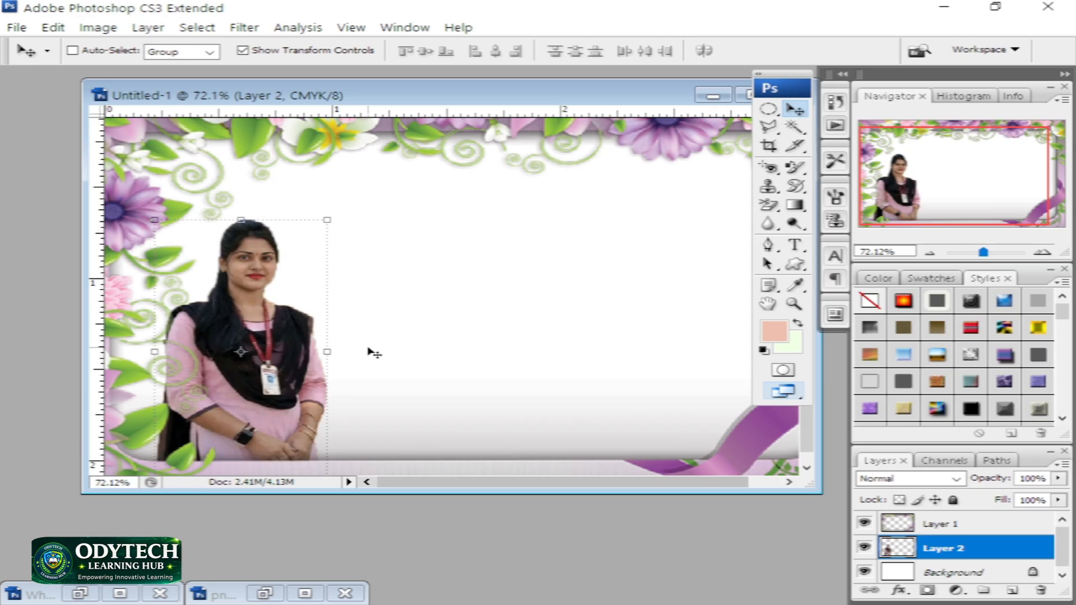
key("Left")
key("Left")
key("Left")
key("Left")
key("Left")
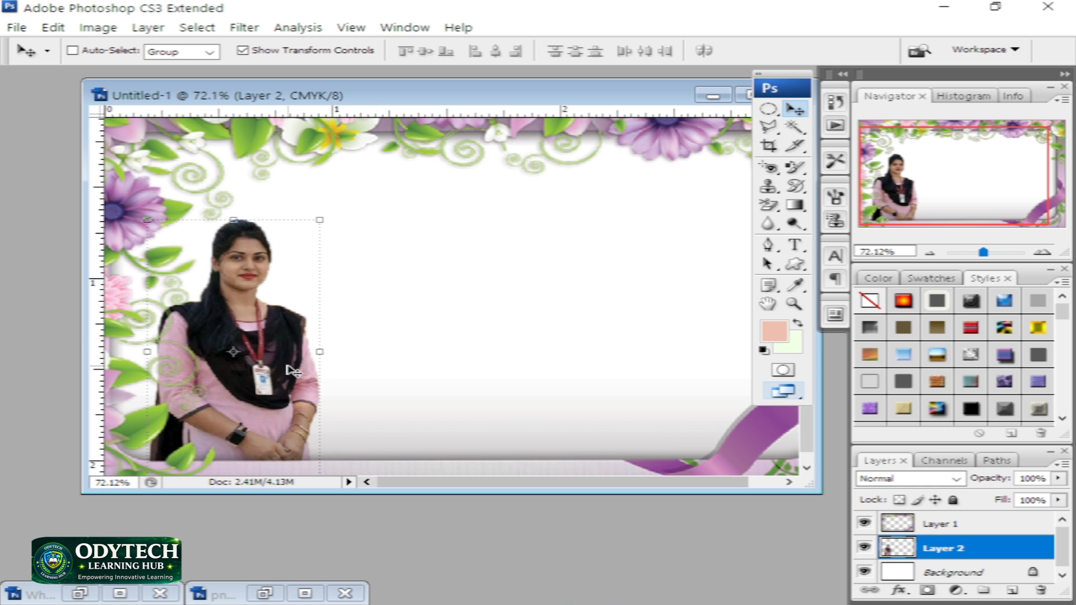
mouse_move(319, 219)
left_mouse_down()
mouse_move(322, 204)
mouse_move(315, 209)
left_mouse_up()
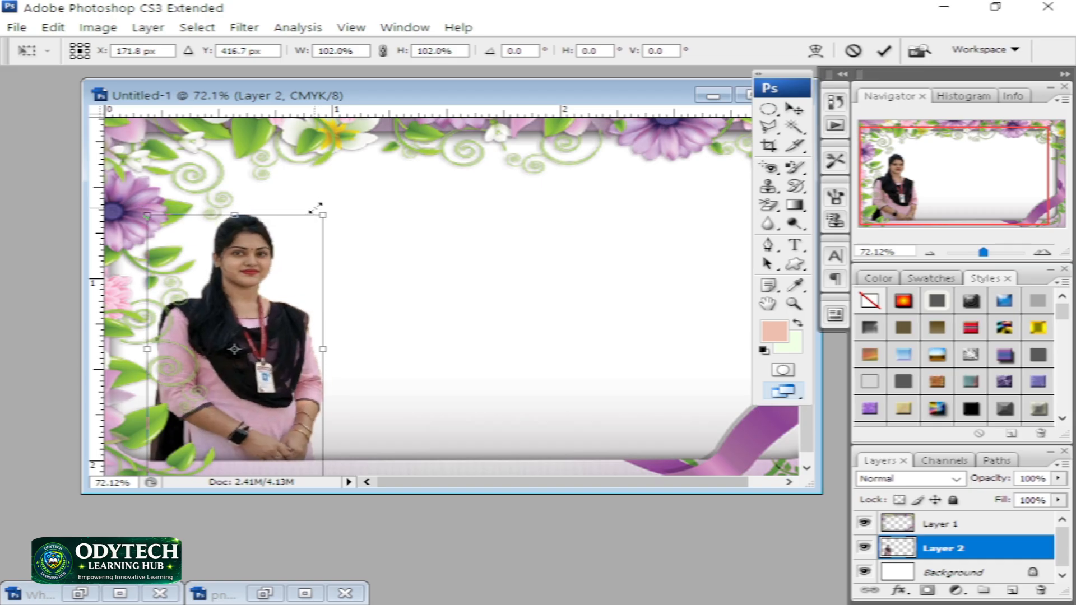
key("Return")
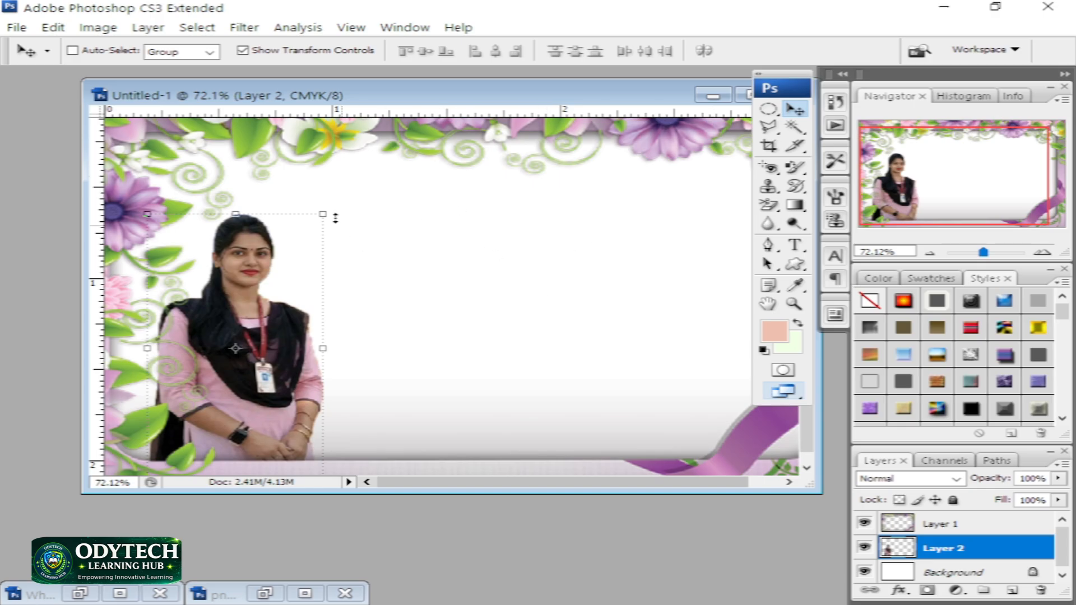
Add the heading "Burla NAC College,Burla" at 14 pt in Myriad Pro, directly above the Background layer and beside the woman's head.
left_click(794, 245)
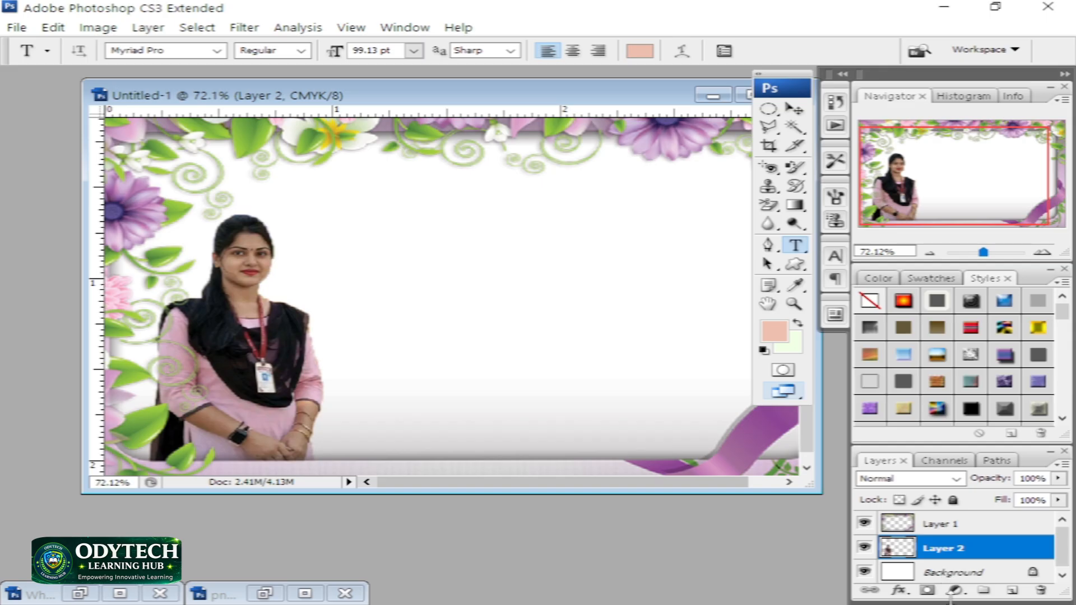
left_click(950, 575)
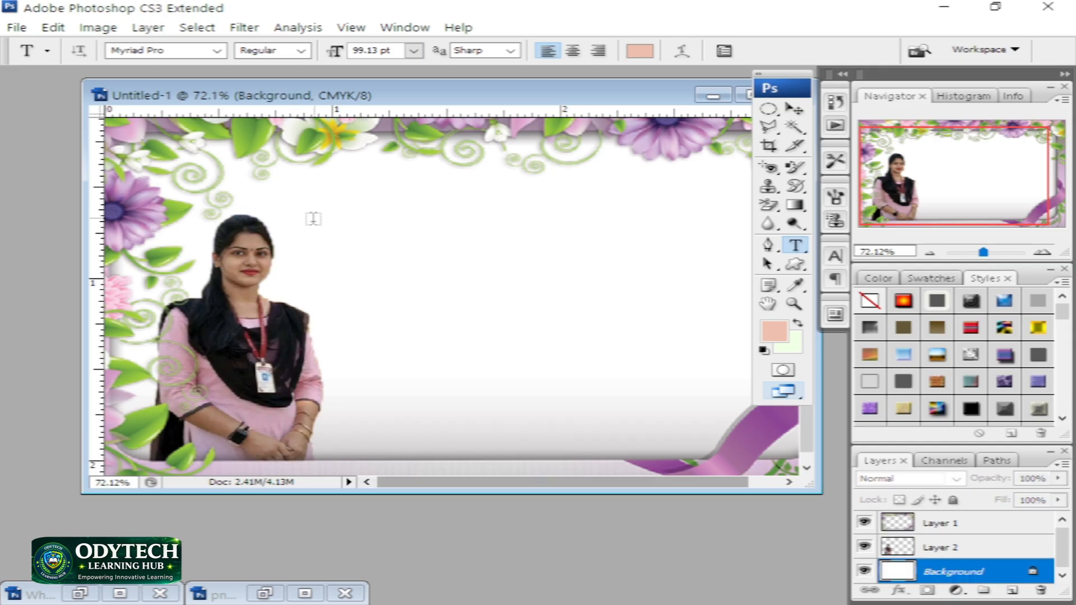
left_click(293, 189)
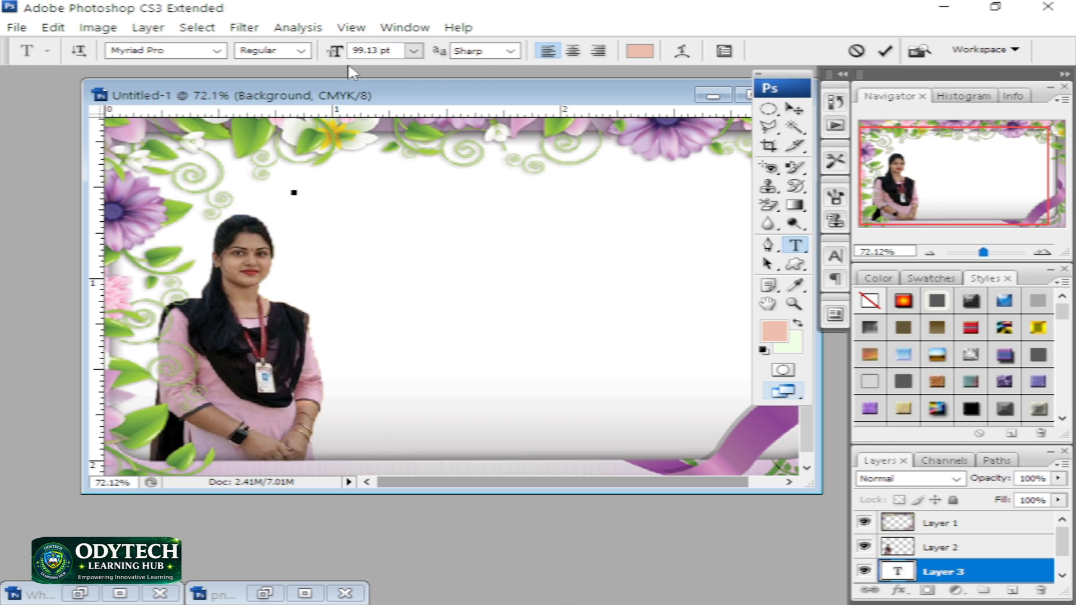
left_click(381, 49)
type("14")
key("Return")
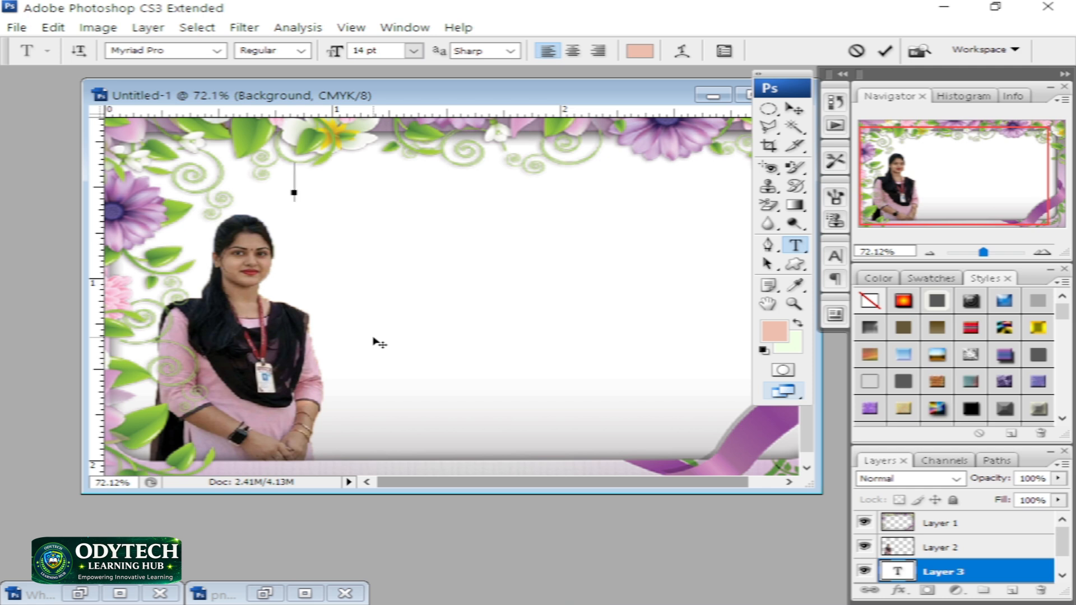
type("B")
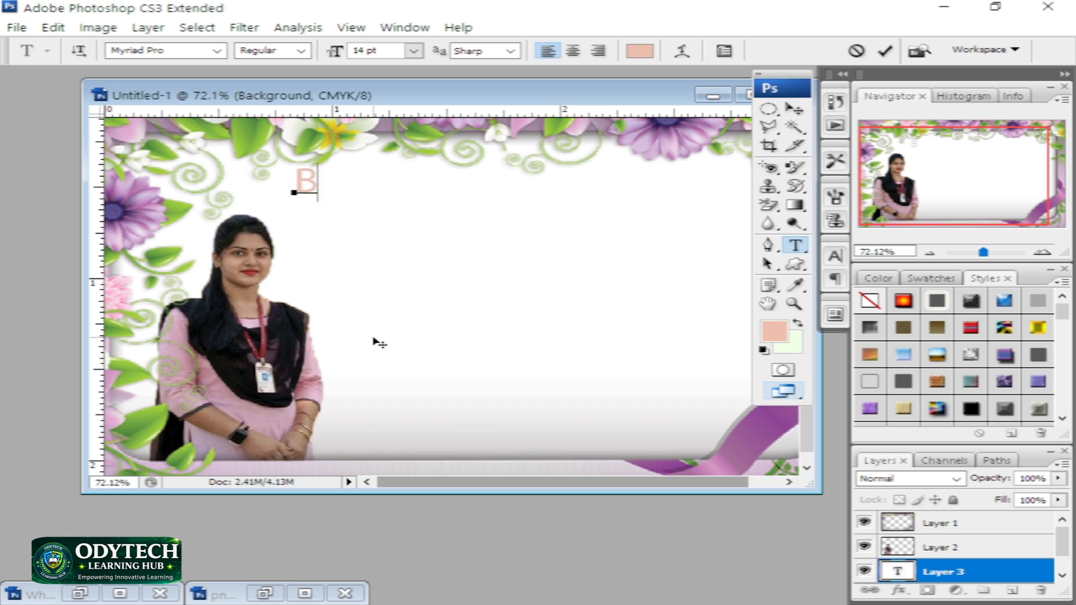
type("urla ")
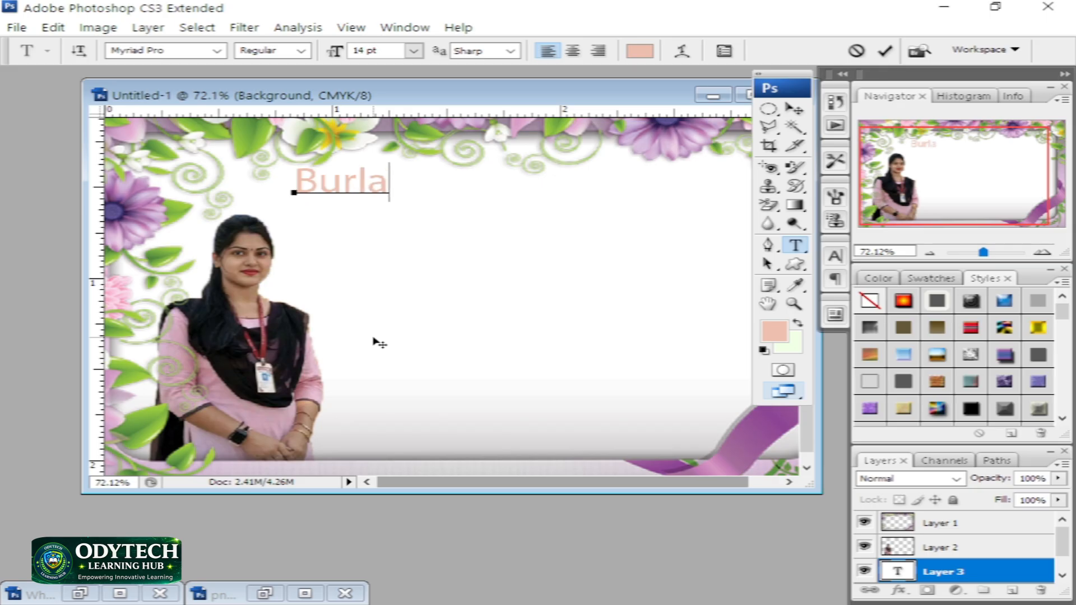
type("N")
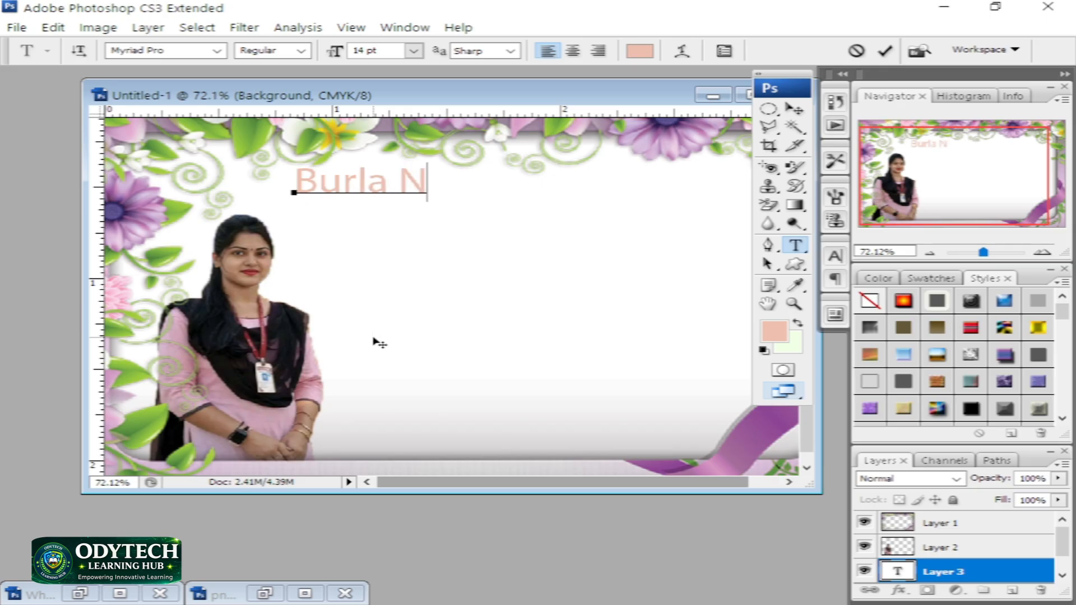
type("AC")
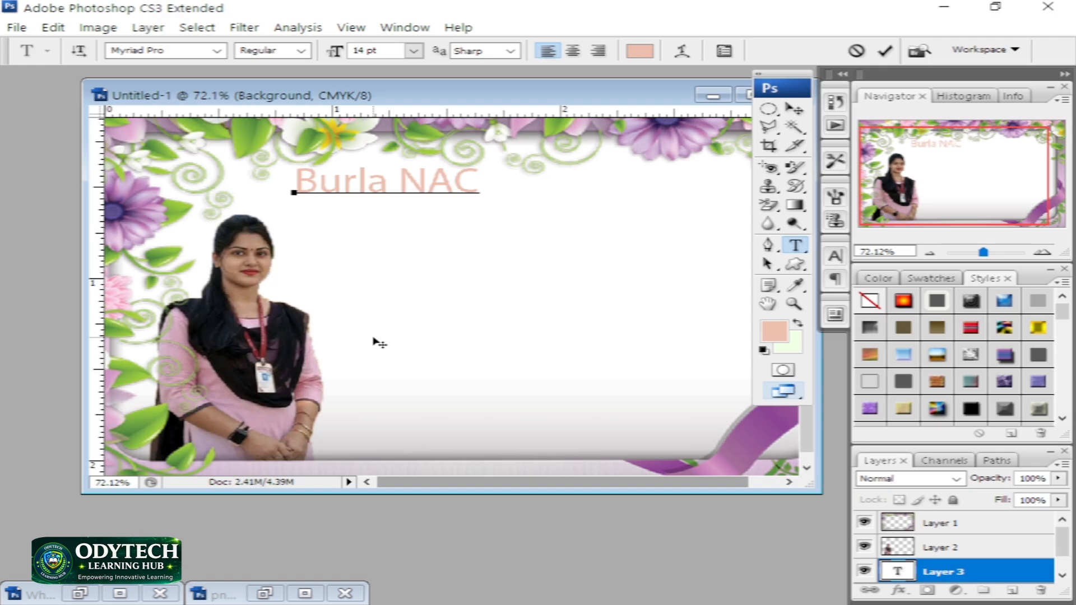
type(" Colle")
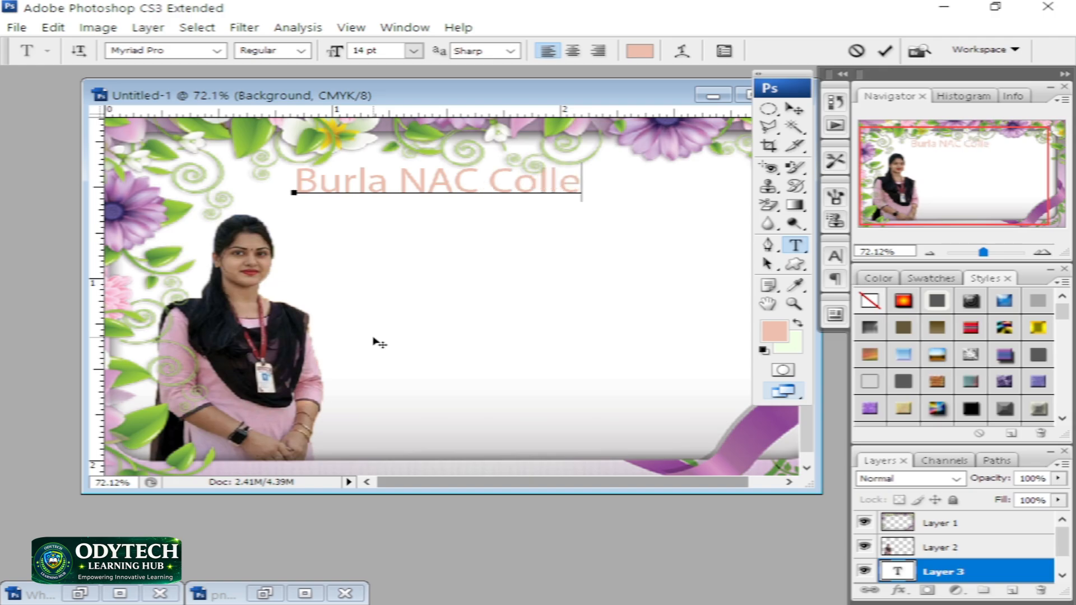
type("ge,Bur")
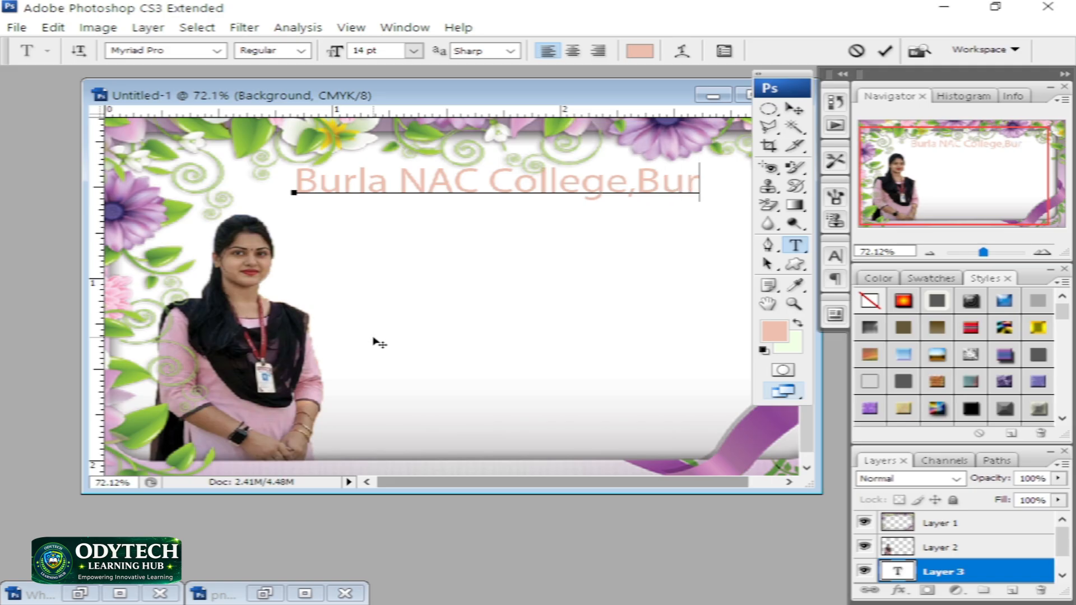
type("la")
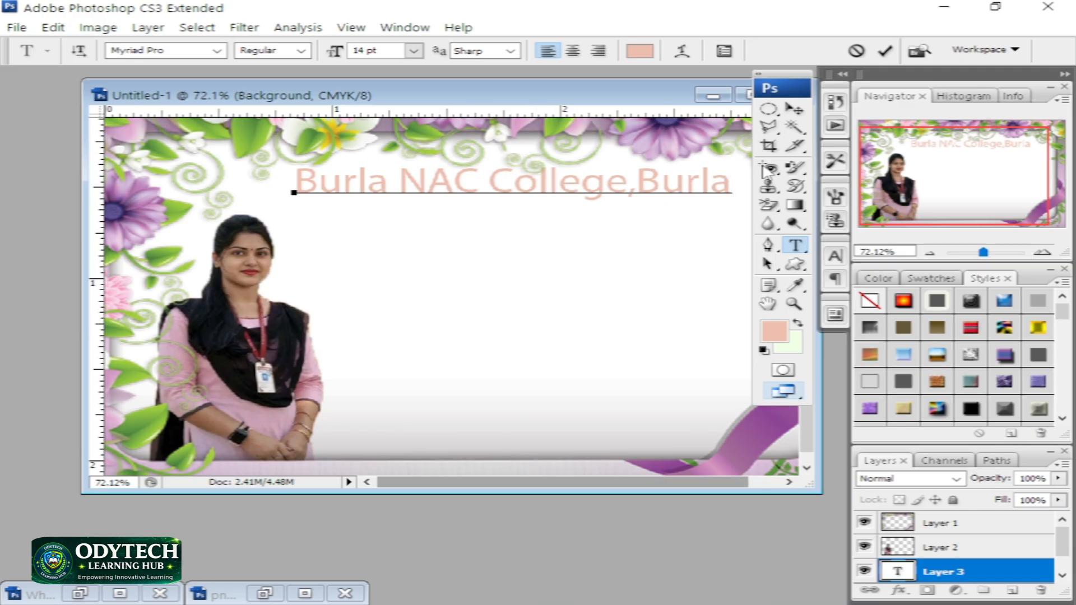
Shift the college heading slightly left and down beneath the floral border.
left_click(793, 107)
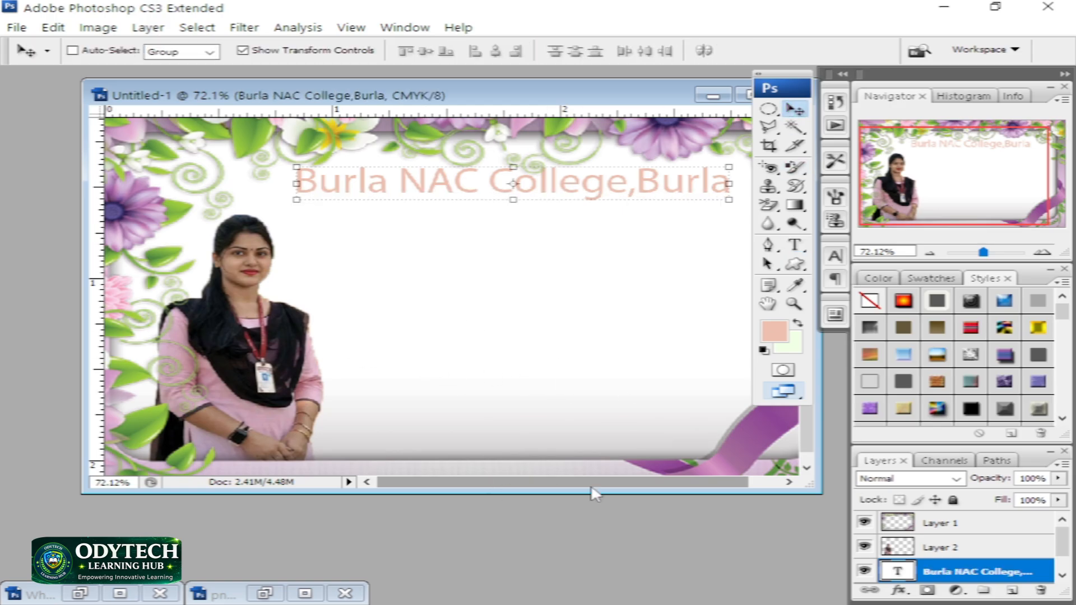
left_click_drag(480, 193, 453, 197)
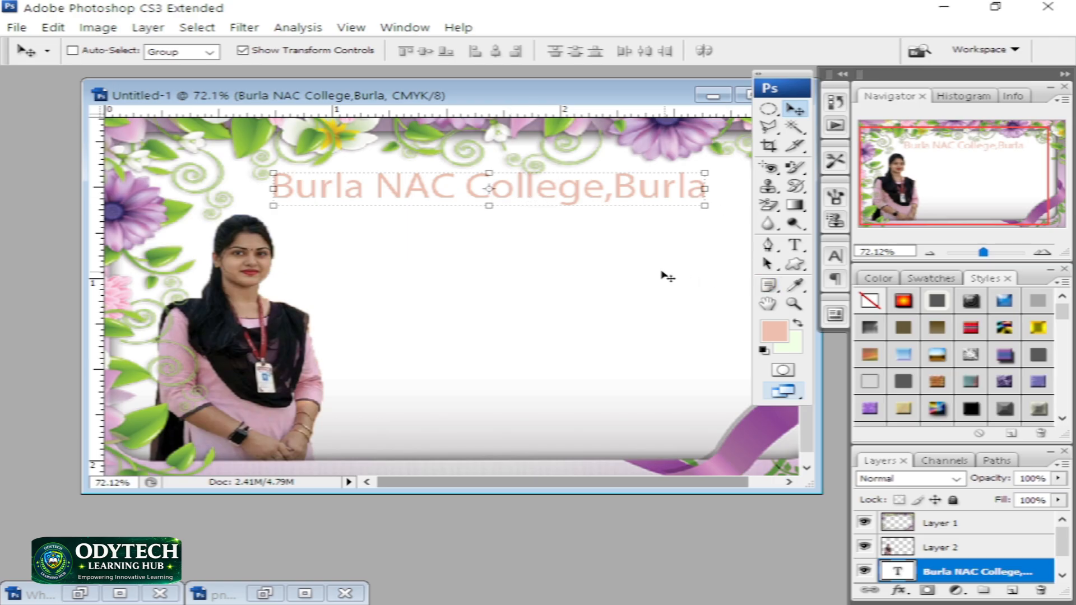
key("space")
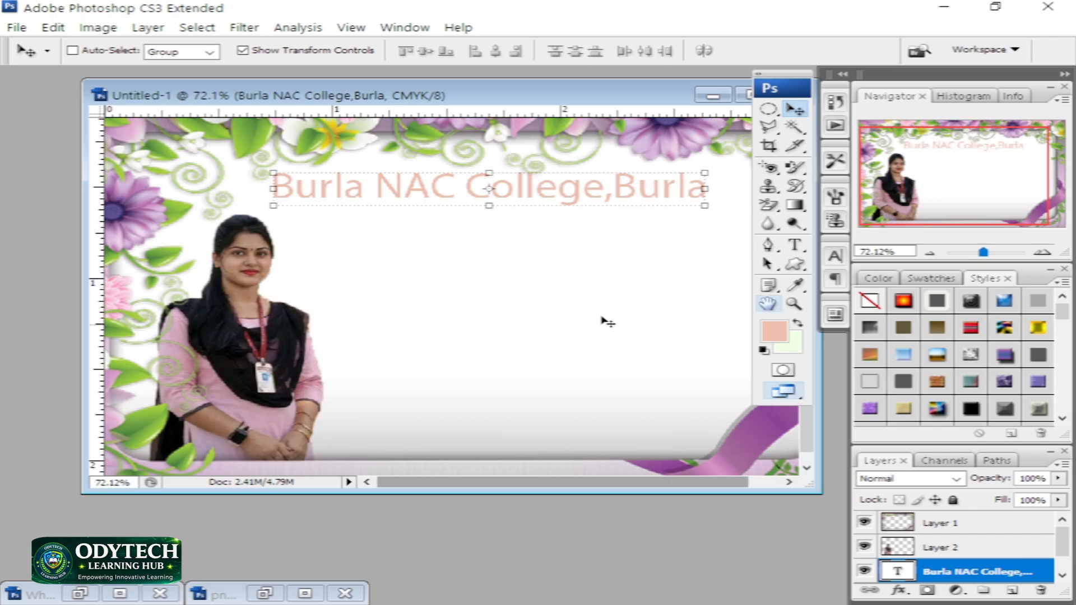
Change the heading's text color to a bright orange-red.
left_click(834, 261)
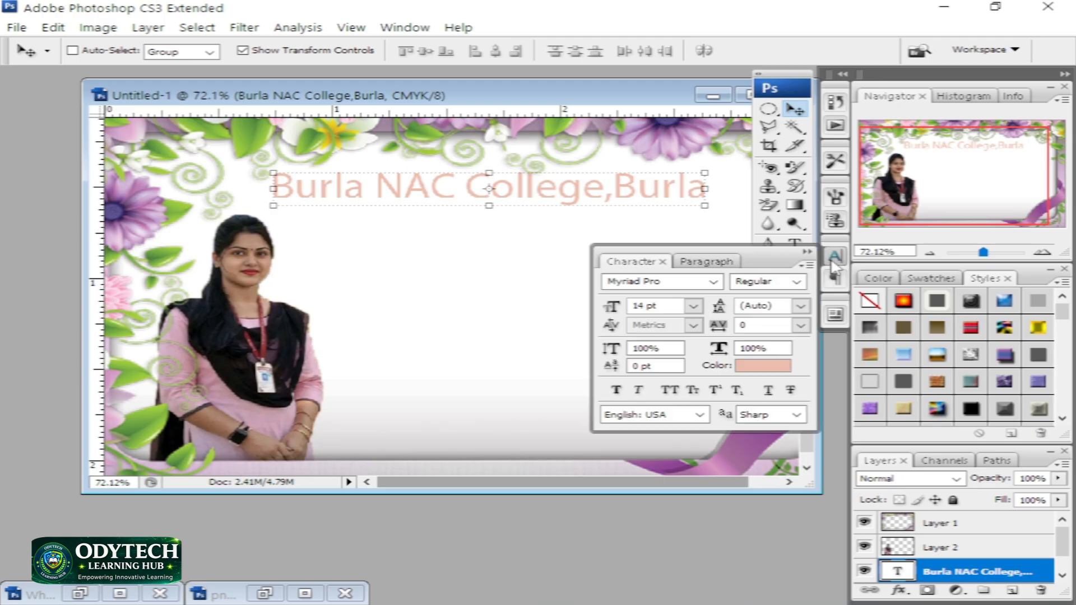
left_click(756, 367)
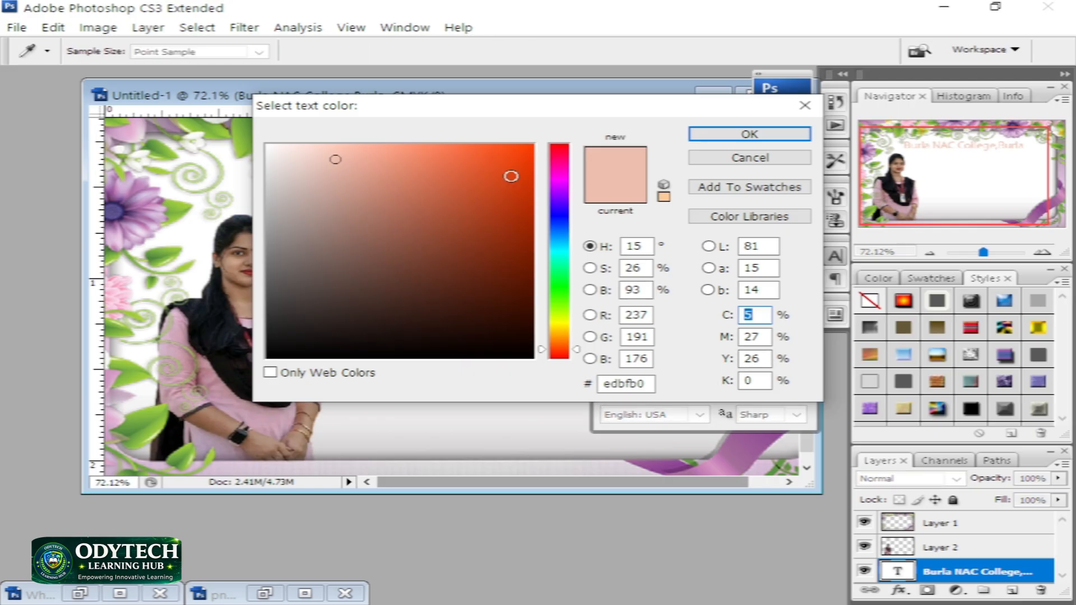
left_click(521, 150)
left_click(723, 137)
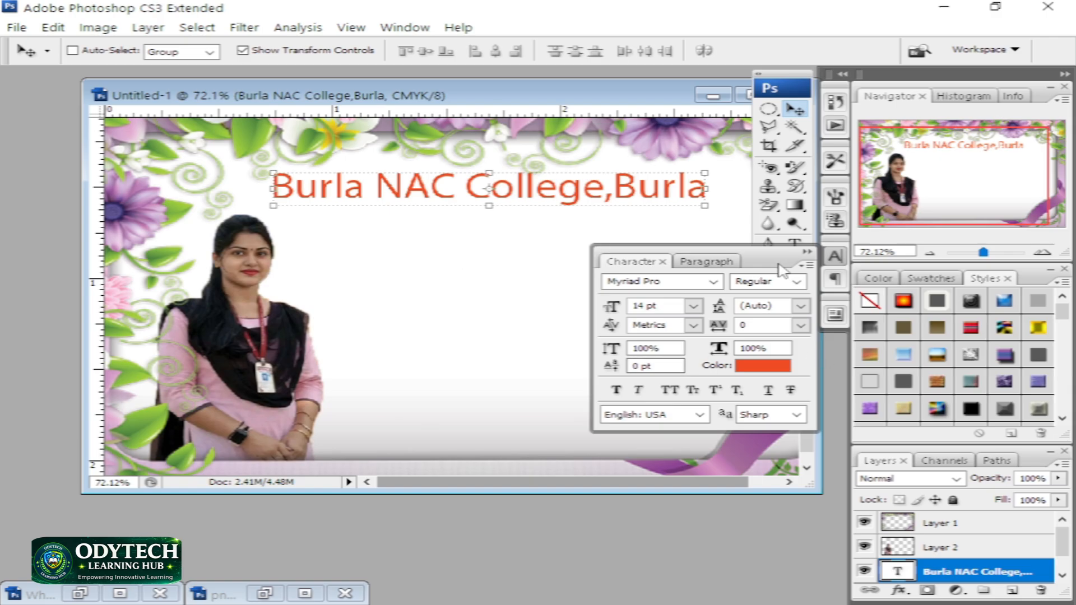
left_click(807, 252)
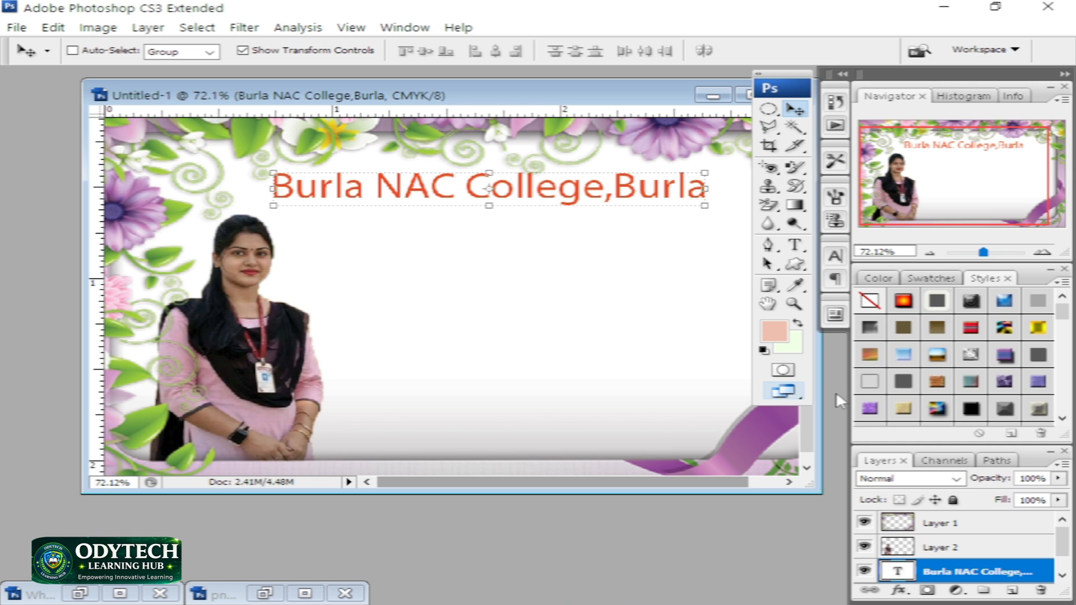
Try several preset layer styles on the heading and settle on the purple one.
left_click(902, 302)
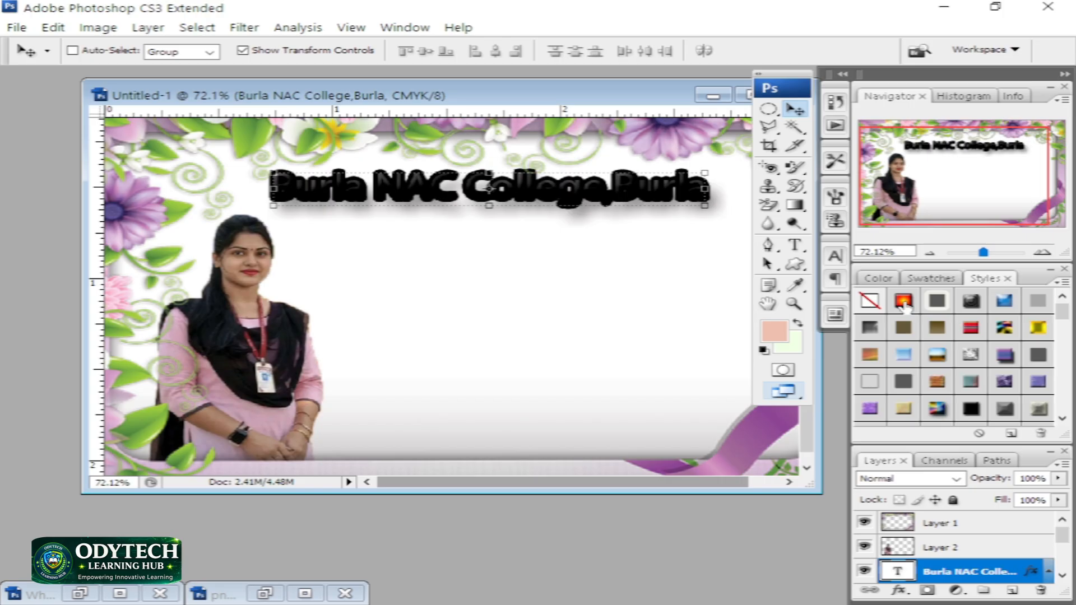
left_click(905, 409)
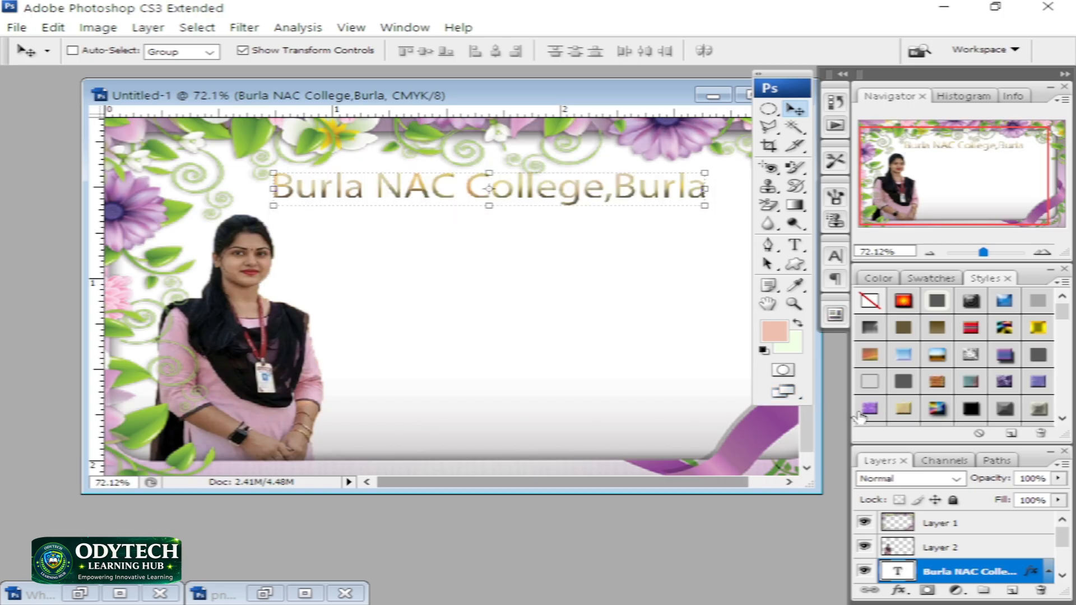
left_click(870, 409)
left_click(938, 389)
scroll(947, 386, "down", 4)
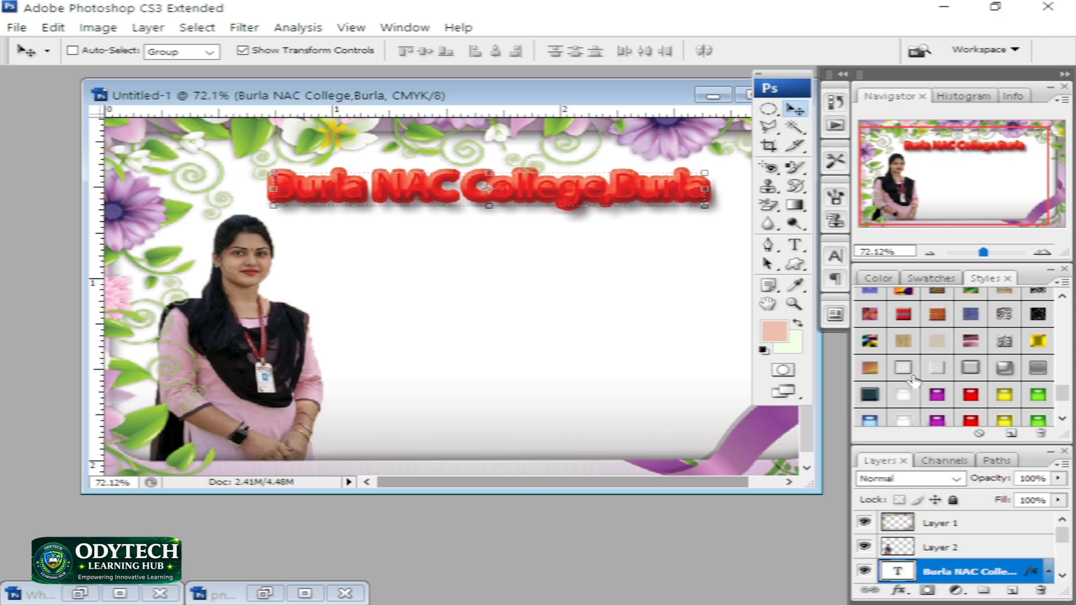
left_click(959, 397)
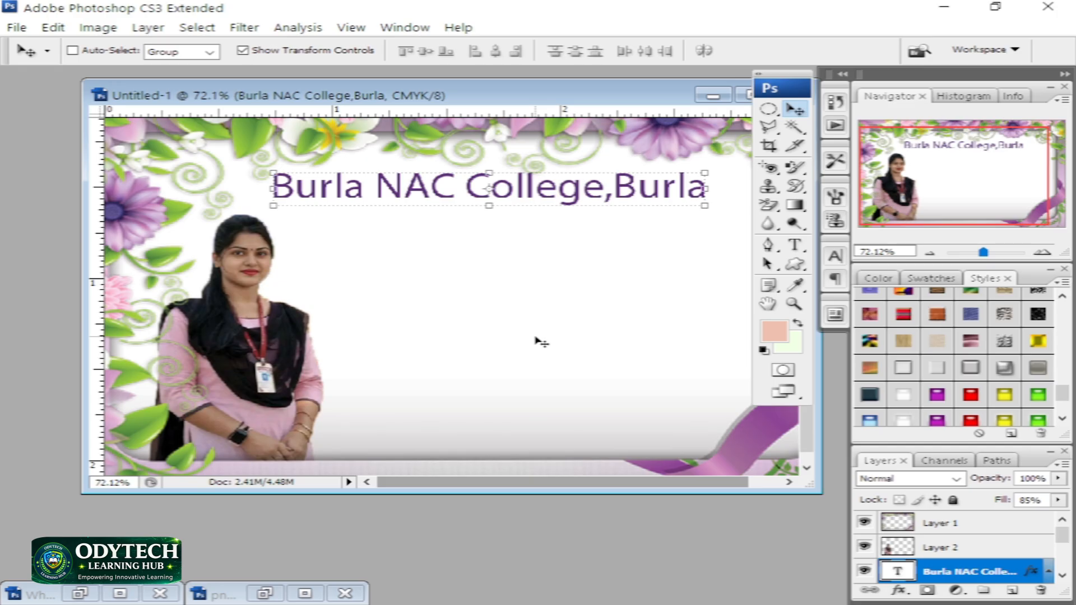
Try the Ravie font on the heading, and set it to Myanmar Text in Bold instead.
left_click(841, 259)
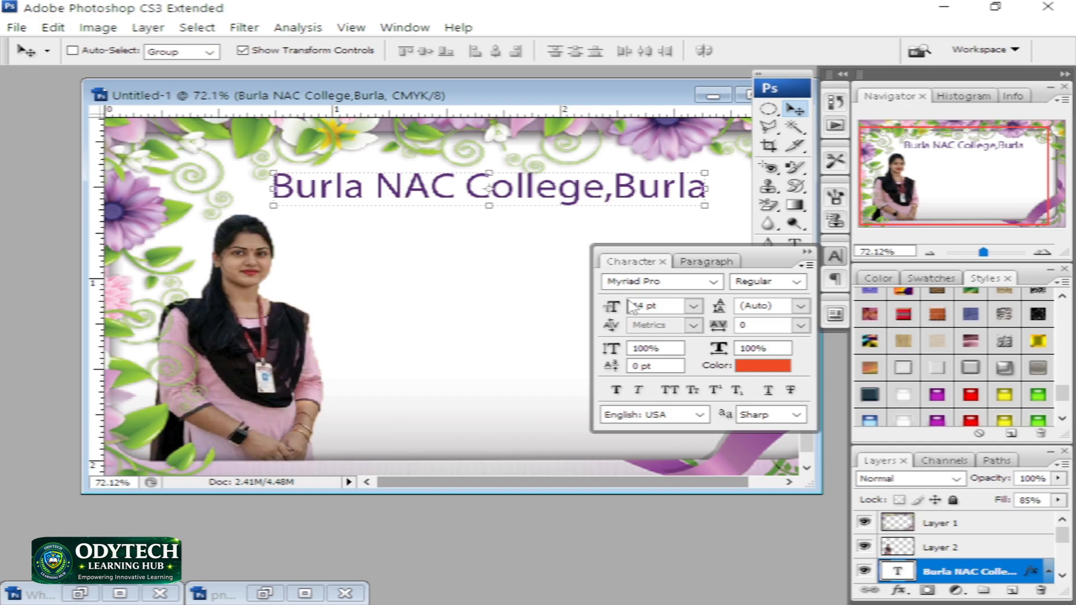
left_click(714, 281)
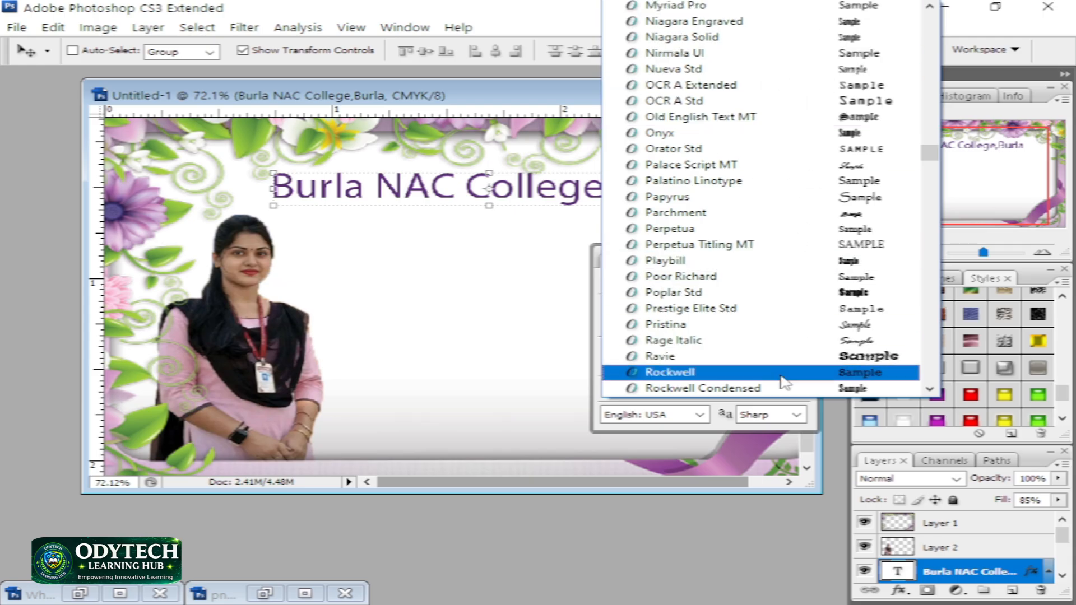
left_click(754, 355)
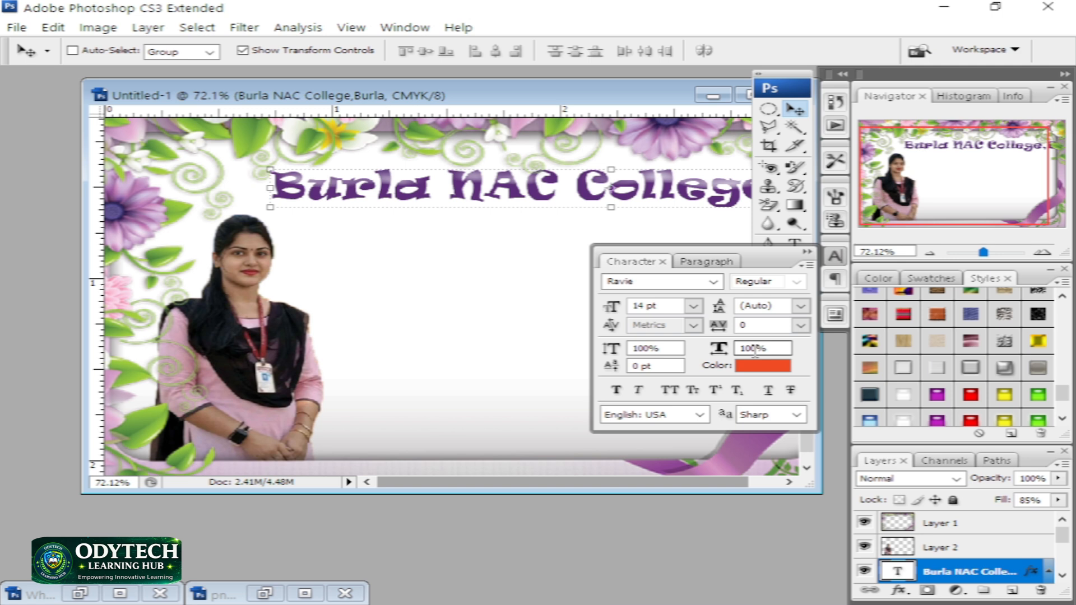
key("ctrl+z")
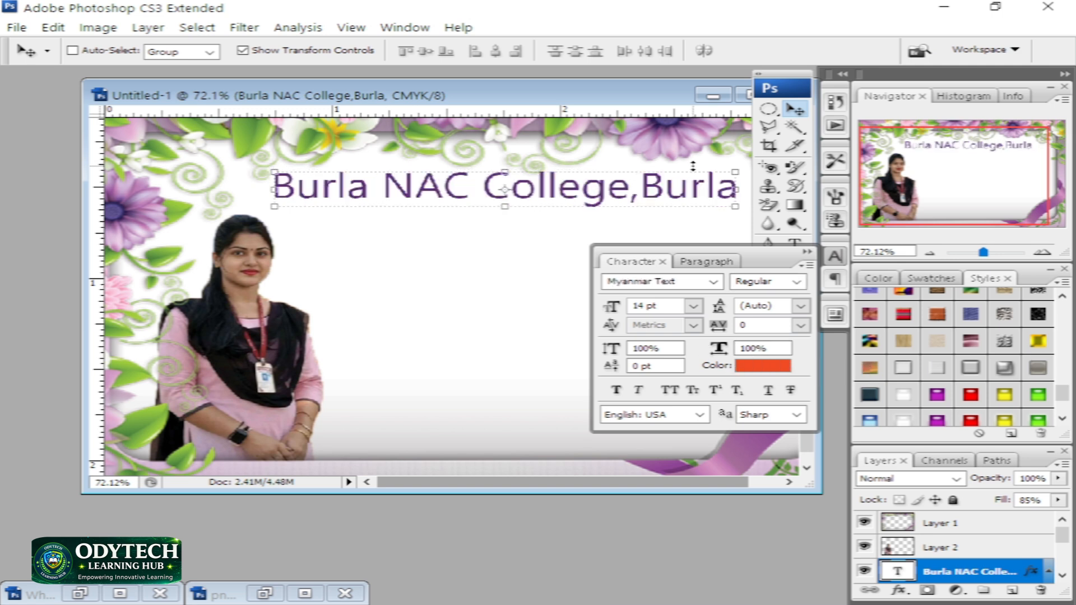
left_click(798, 281)
left_click(755, 314)
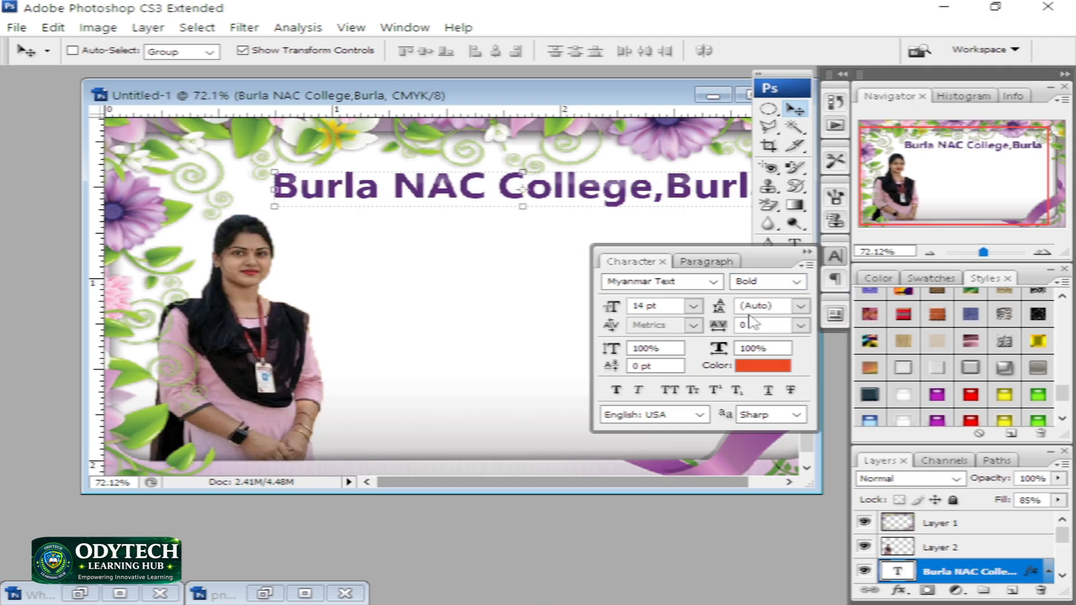
left_click(807, 252)
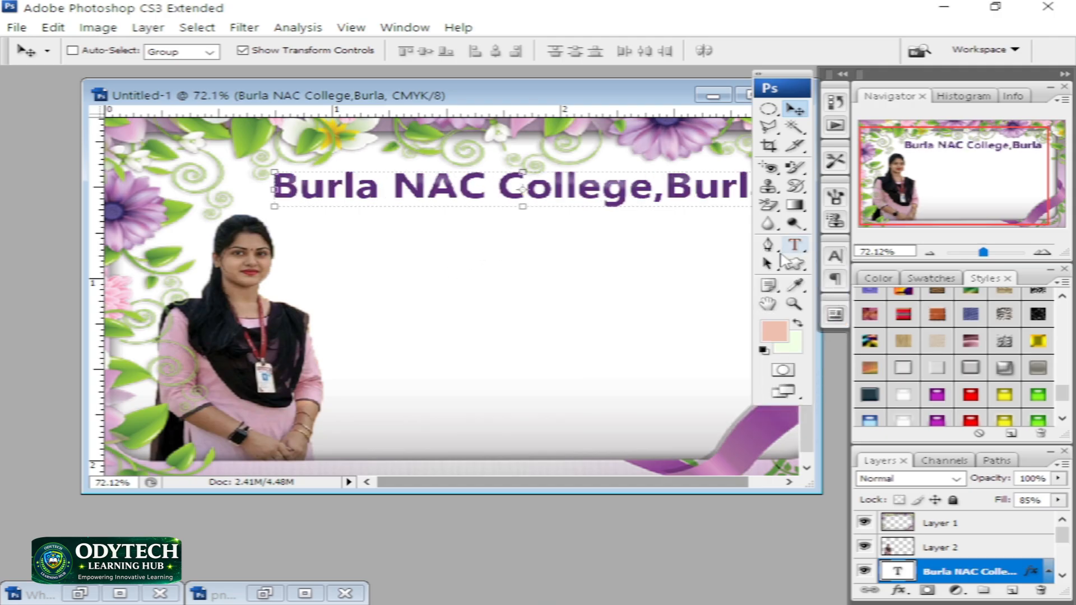
Move the Untitled-1 window so the whole heading is in view, and nudge the heading slightly left.
left_click_drag(617, 105, 568, 125)
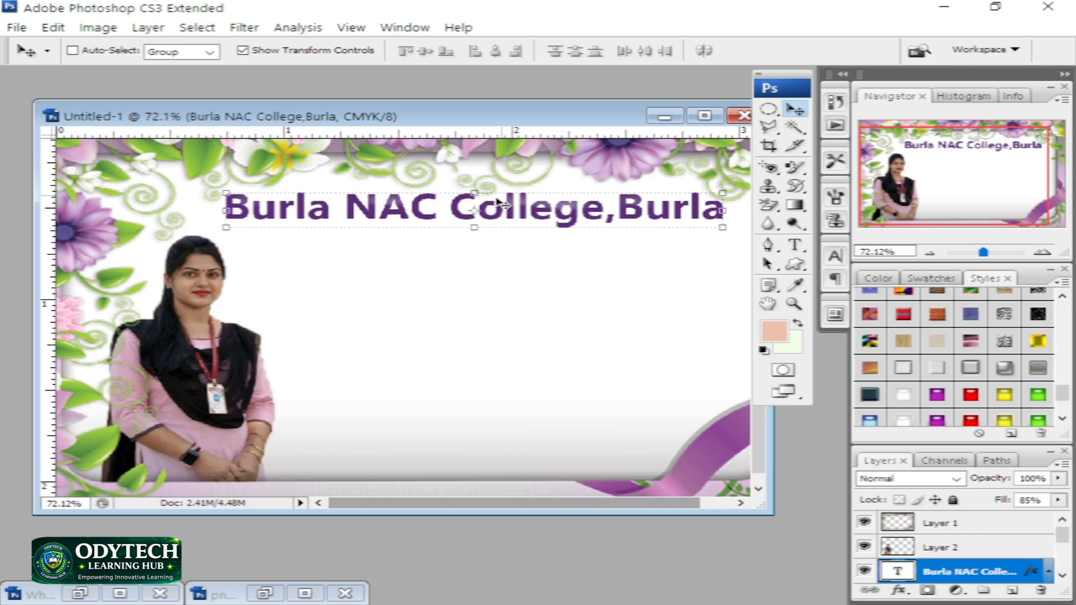
left_click_drag(489, 214, 479, 214)
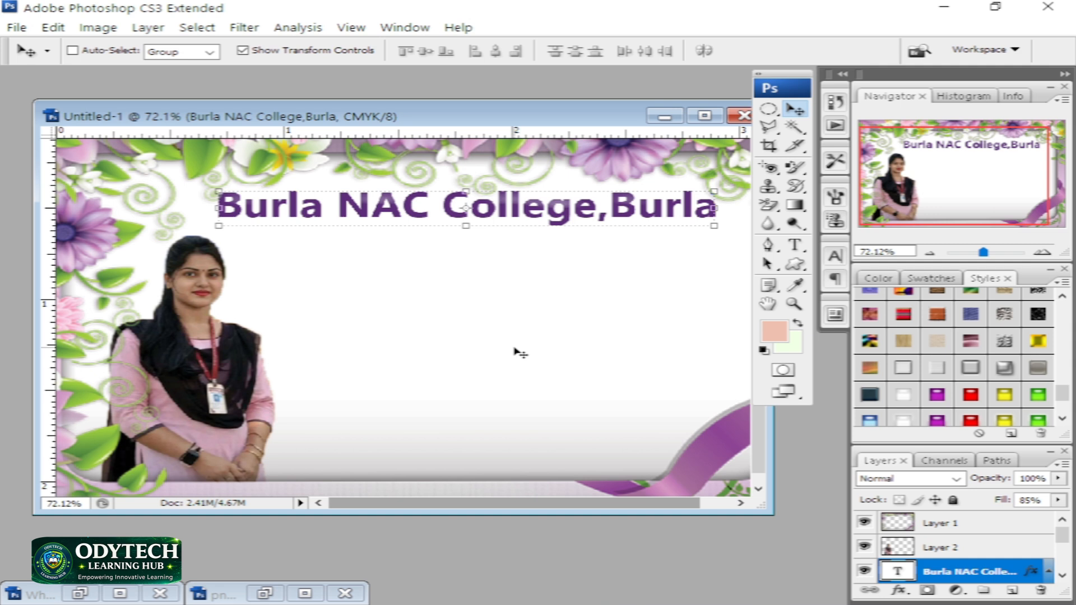
Add a new text line reading "Name:" followed by a long row of dots below the college heading.
left_click(795, 245)
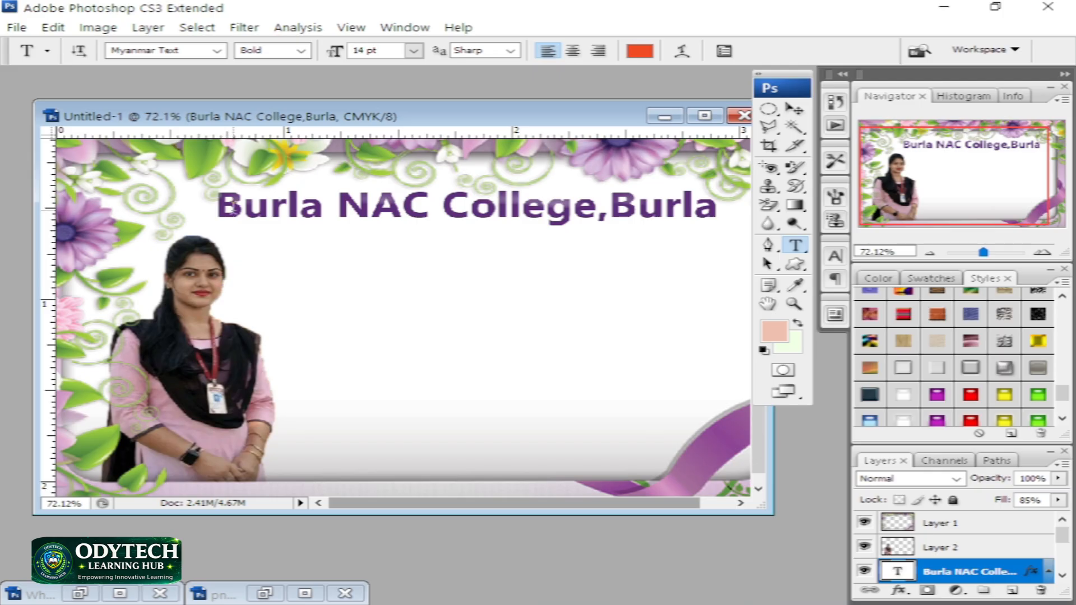
left_click(255, 260)
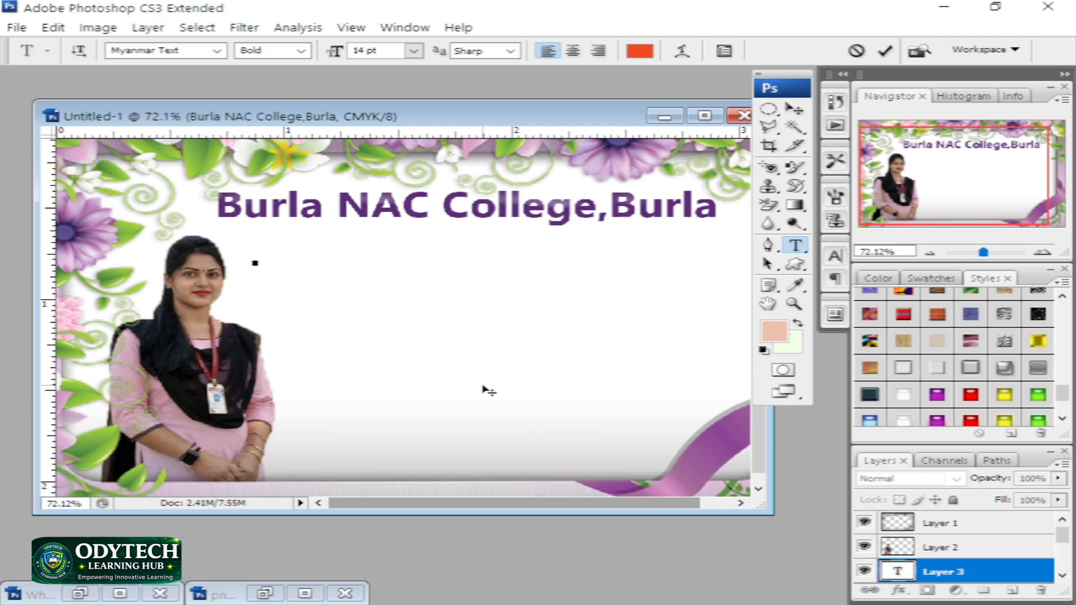
type("Name")
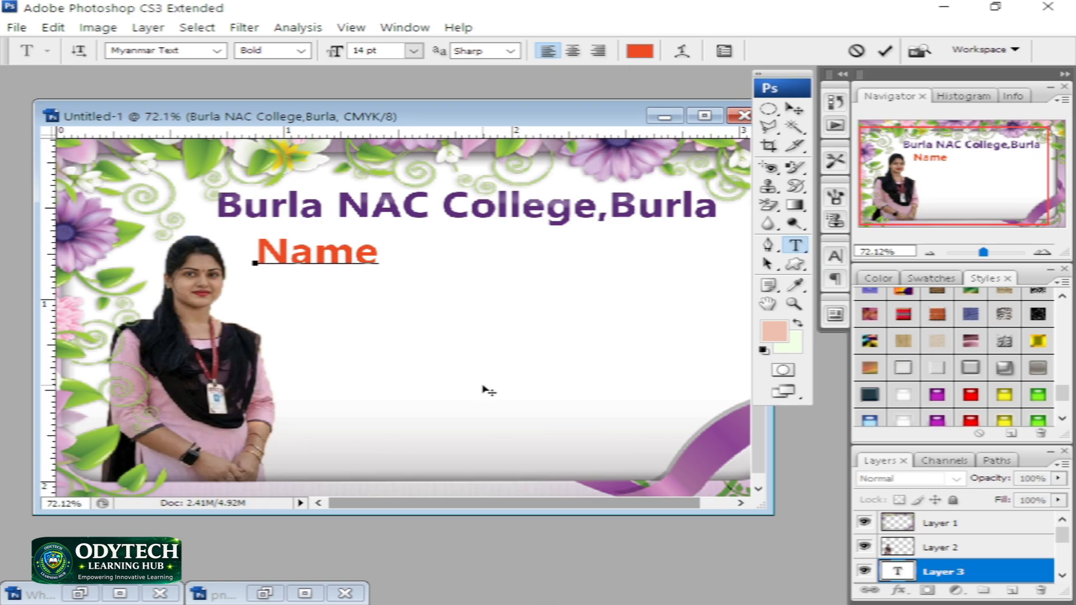
type(":")
type("..........")
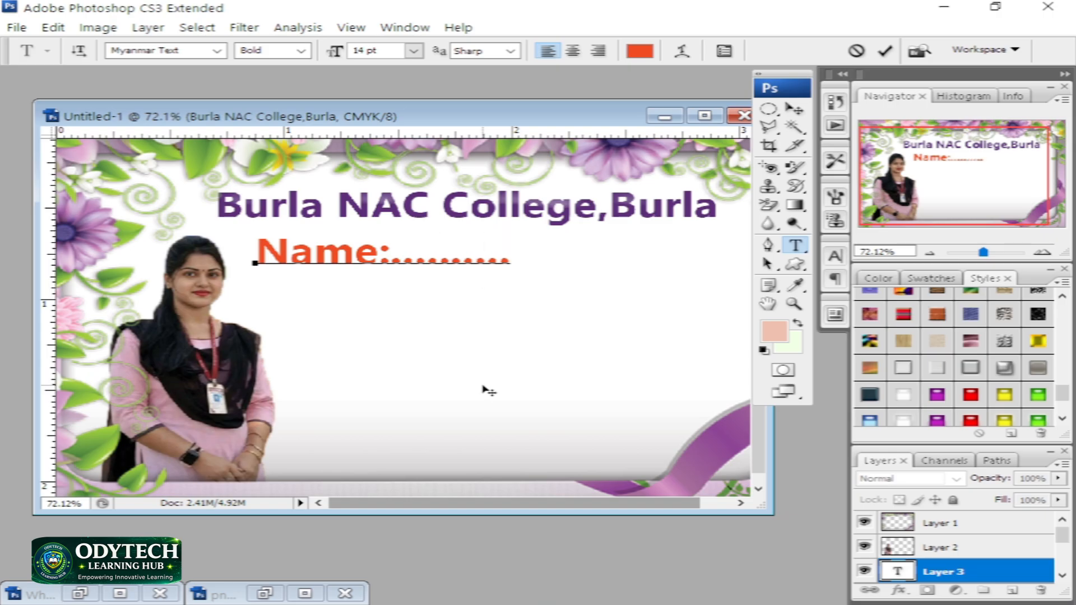
type("..................")
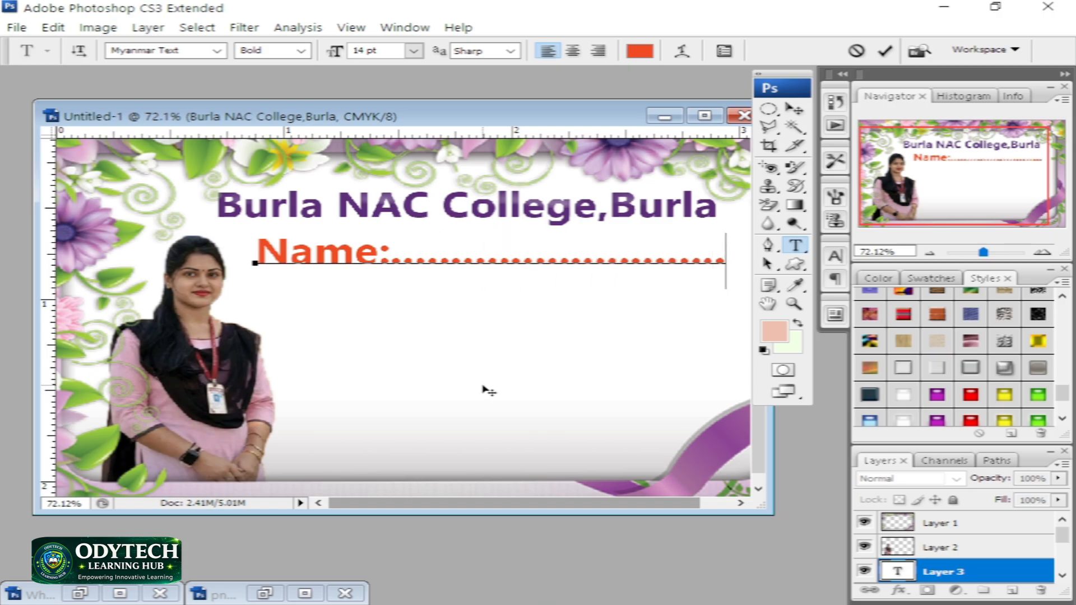
Adjust the trailing dots of the Name line to end near the heading's right edge, and finish the text.
left_click_drag(521, 119, 469, 122)
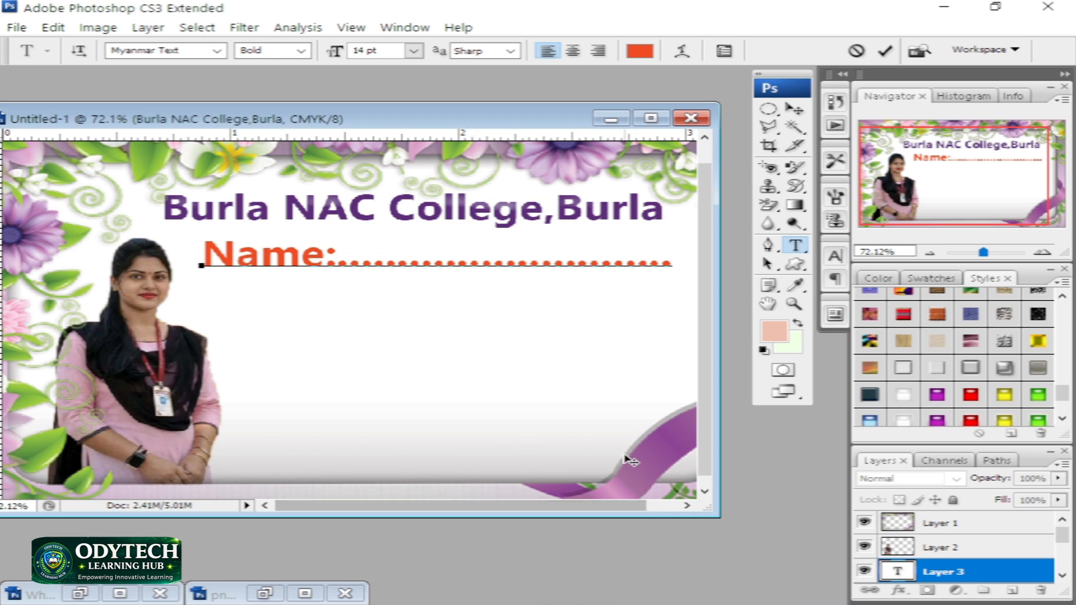
scroll(597, 399, "down", 2)
key("alt")
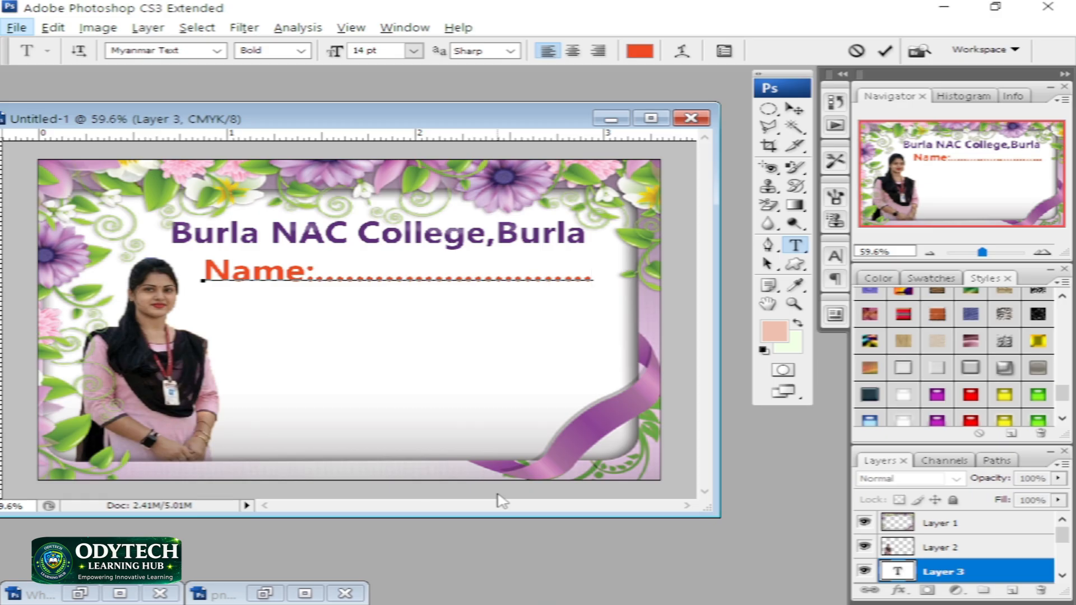
key("alt")
type("..")
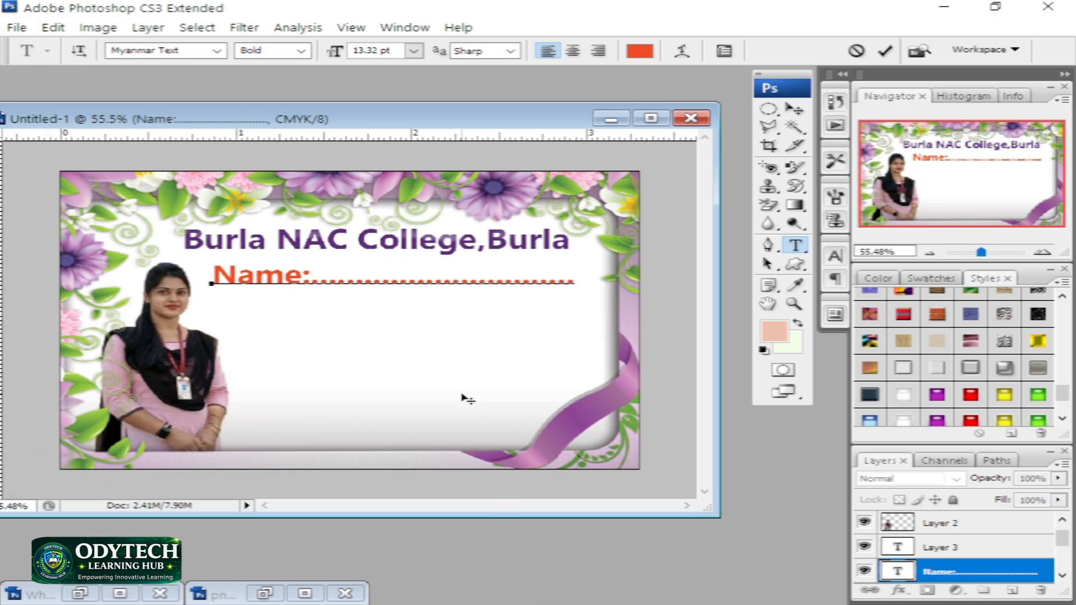
type("..")
key("BackSpace")
key("BackSpace")
left_click(795, 109)
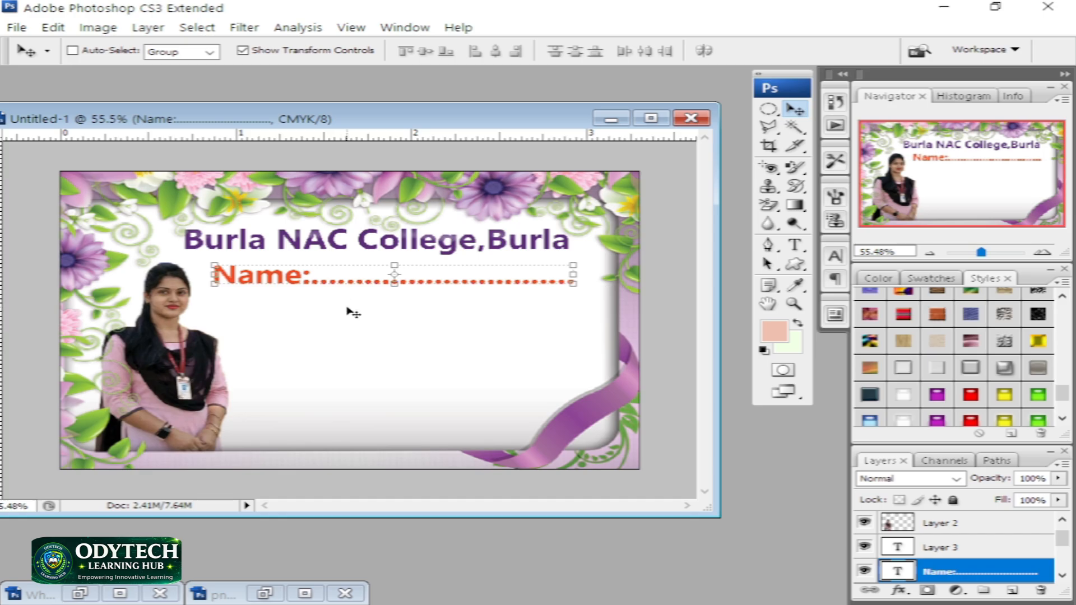
Change the Name line's text color to green, #0ca53b.
left_click(843, 259)
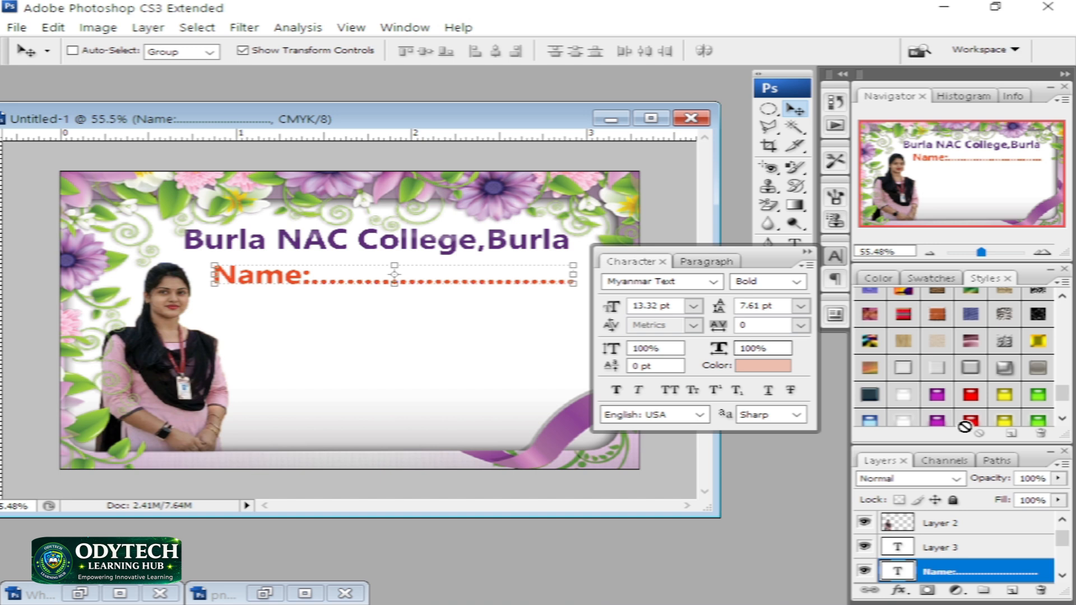
left_click(782, 367)
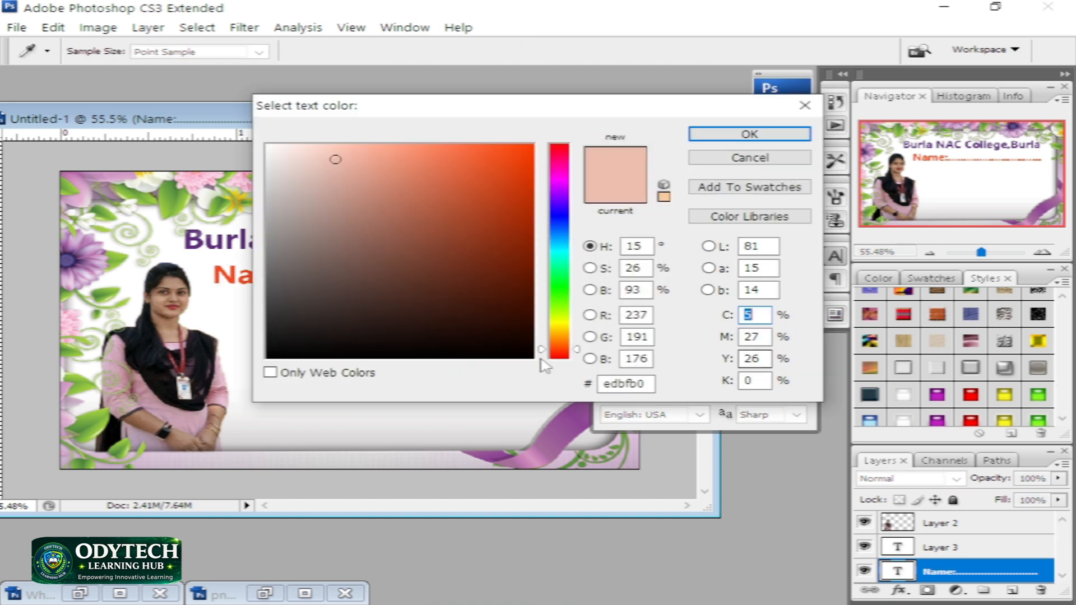
left_click(561, 277)
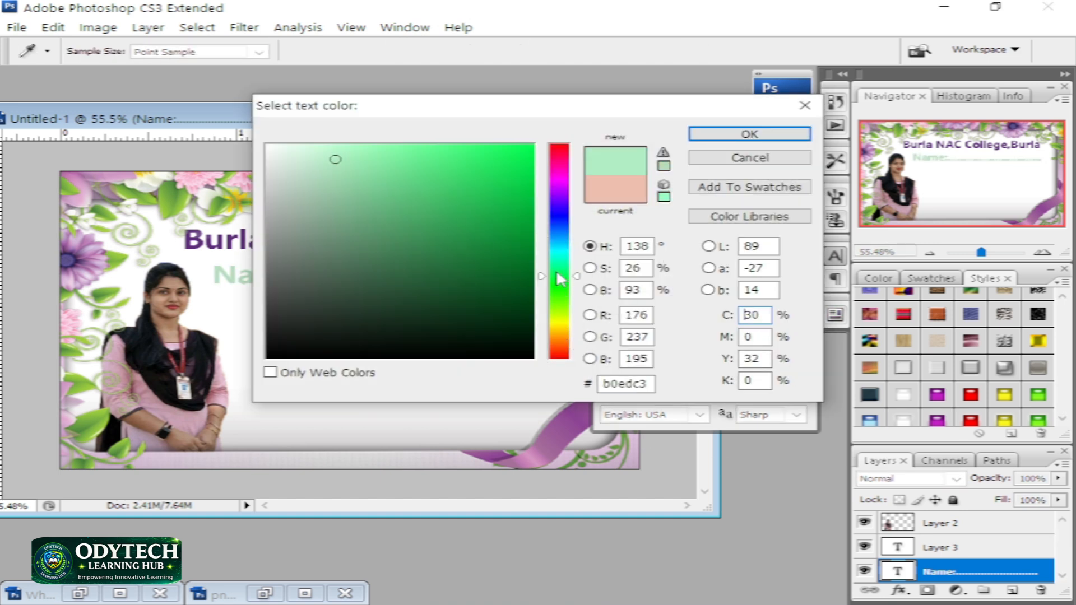
left_click(515, 220)
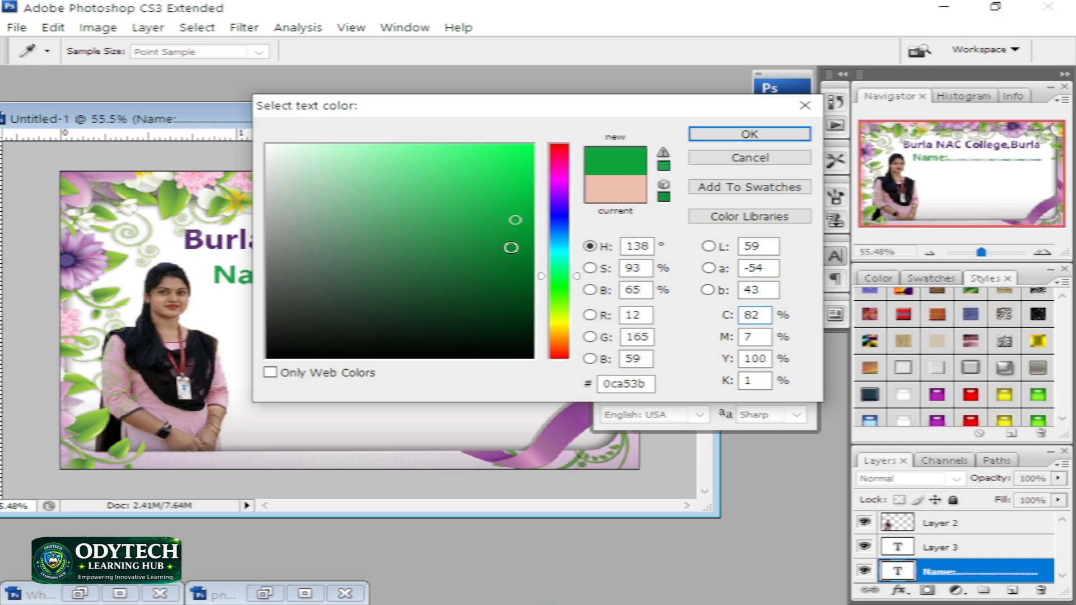
left_click(745, 135)
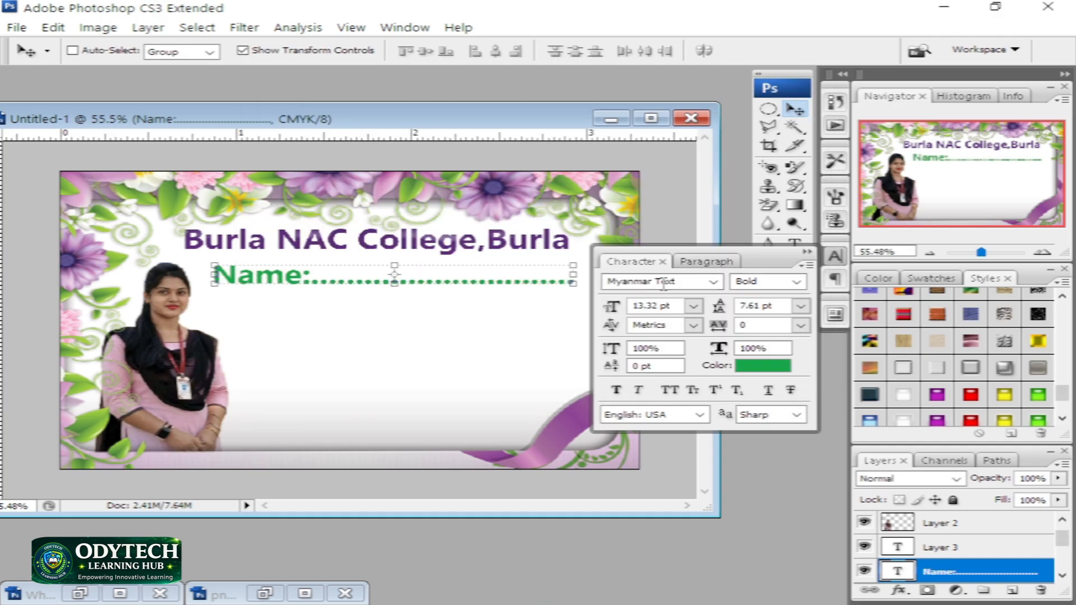
left_click(807, 251)
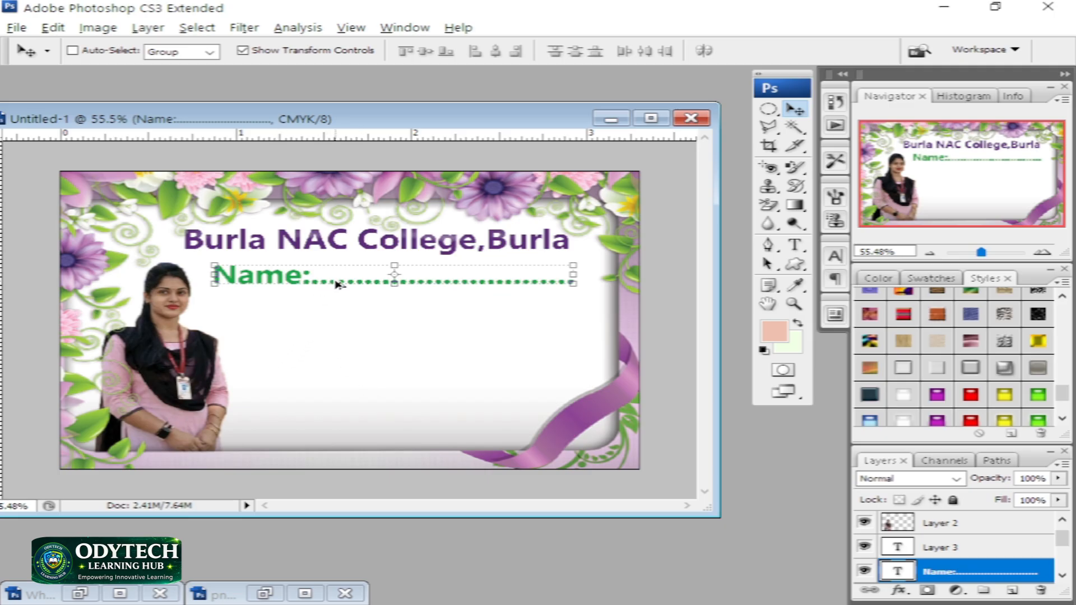
Duplicate the Name line below the original, with a vertical guide at the left edge of the original line.
left_click_drag(338, 285, 337, 318)
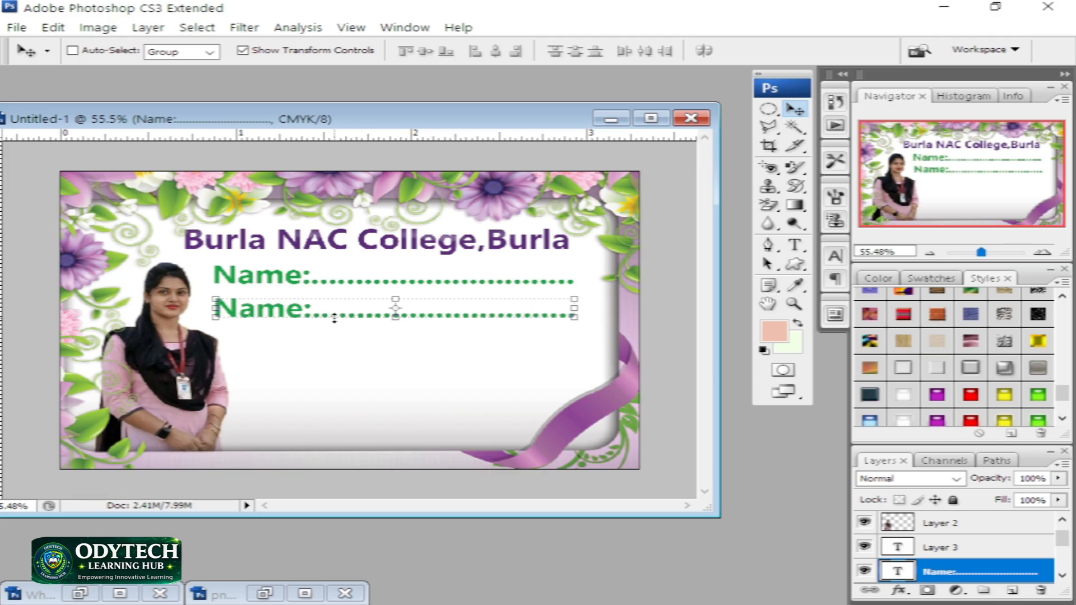
left_click_drag(191, 120, 262, 119)
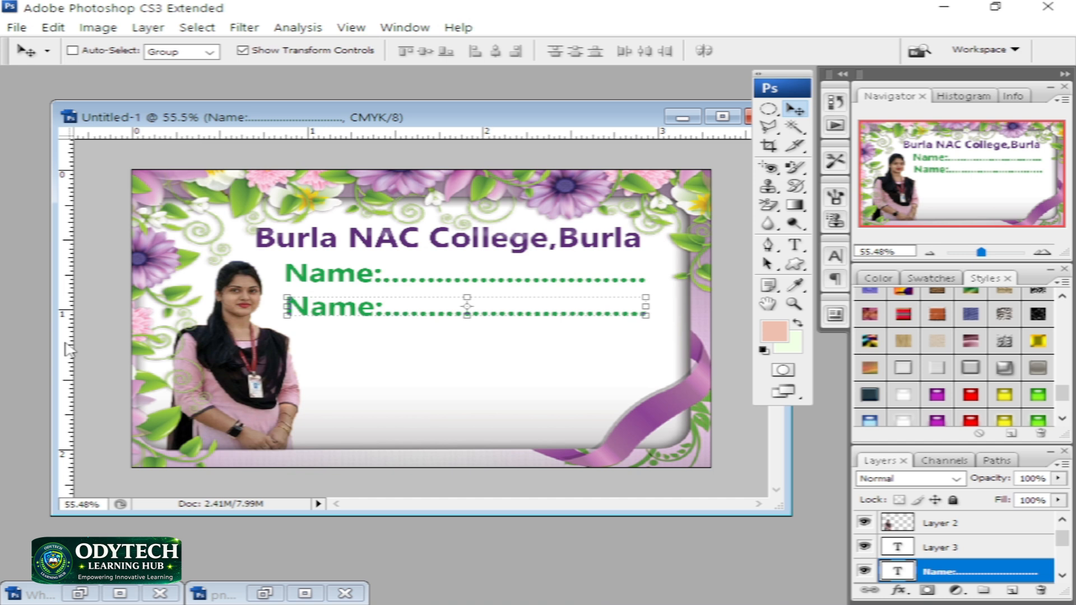
left_click_drag(66, 348, 285, 371)
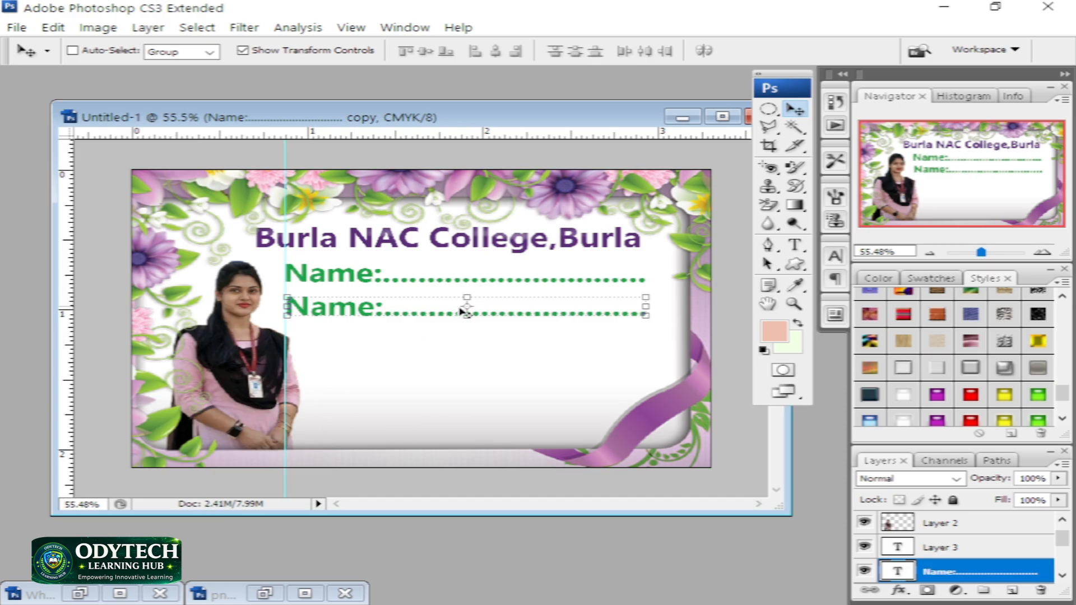
left_click_drag(446, 312, 446, 323)
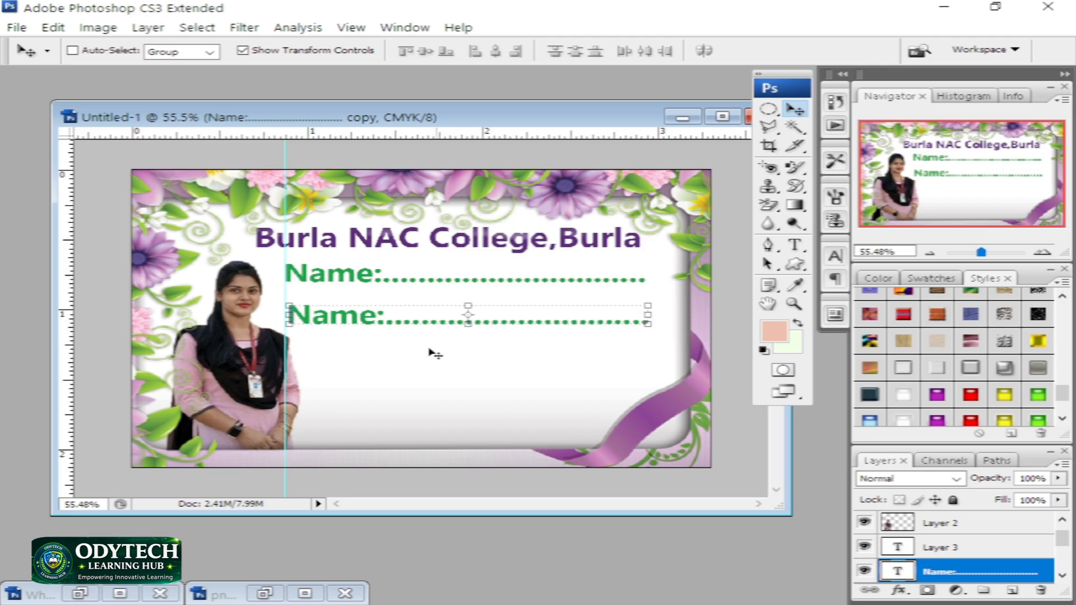
Replace the word "Name" with "Class" in the duplicated line.
left_click(795, 246)
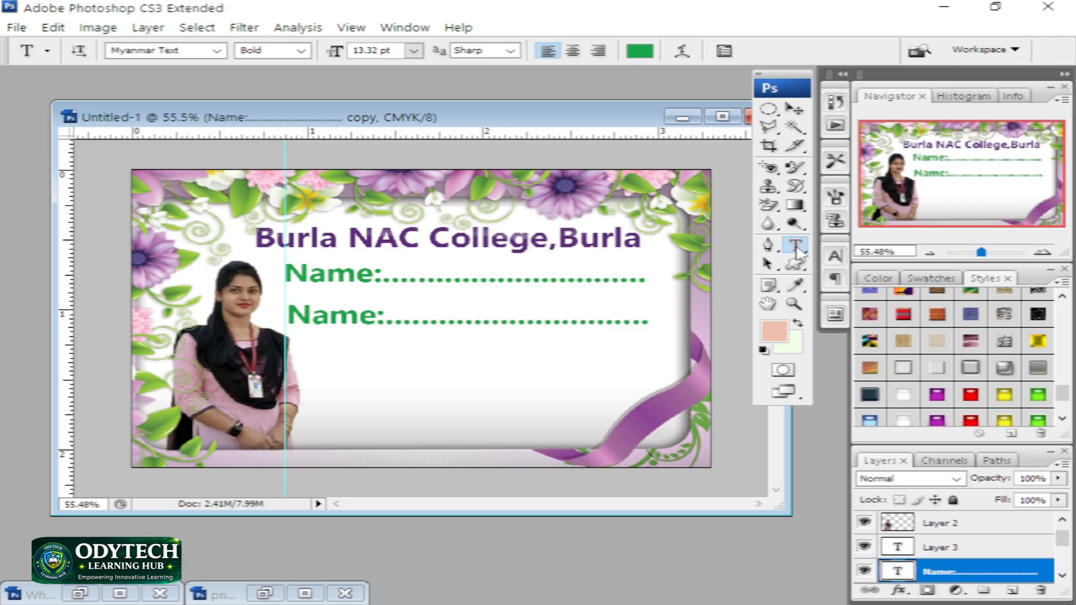
left_click(381, 315)
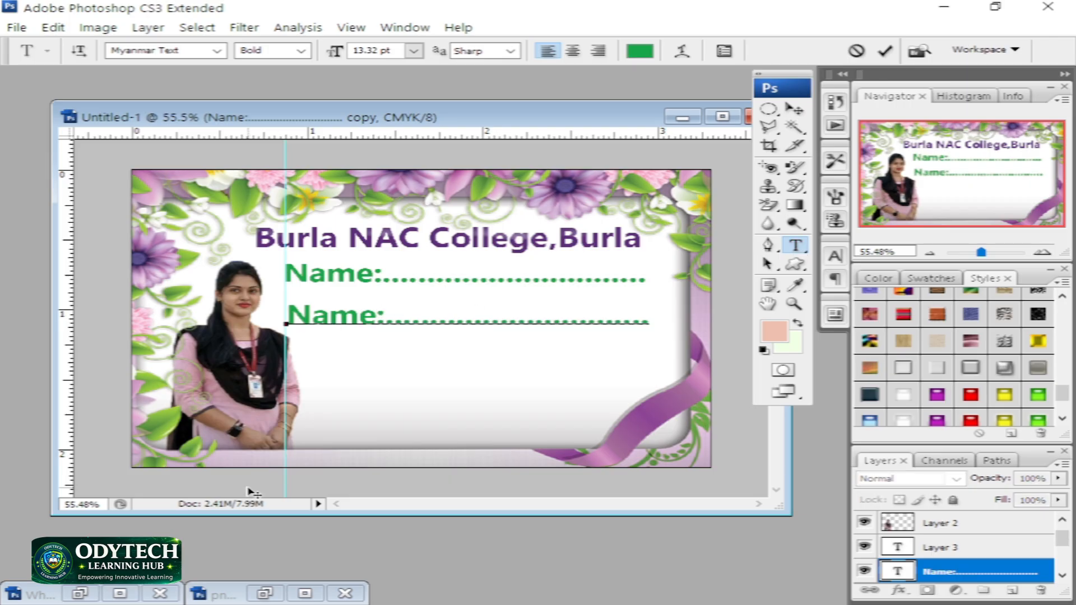
key("BackSpace")
key("BackSpace")
key("BackSpace")
key("BackSpace")
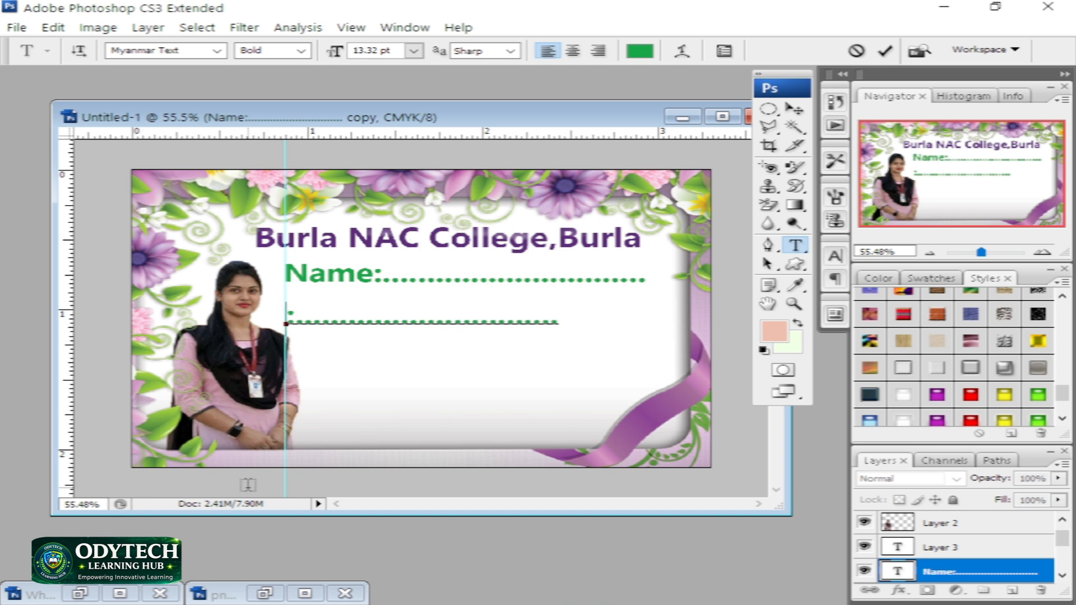
type("Class")
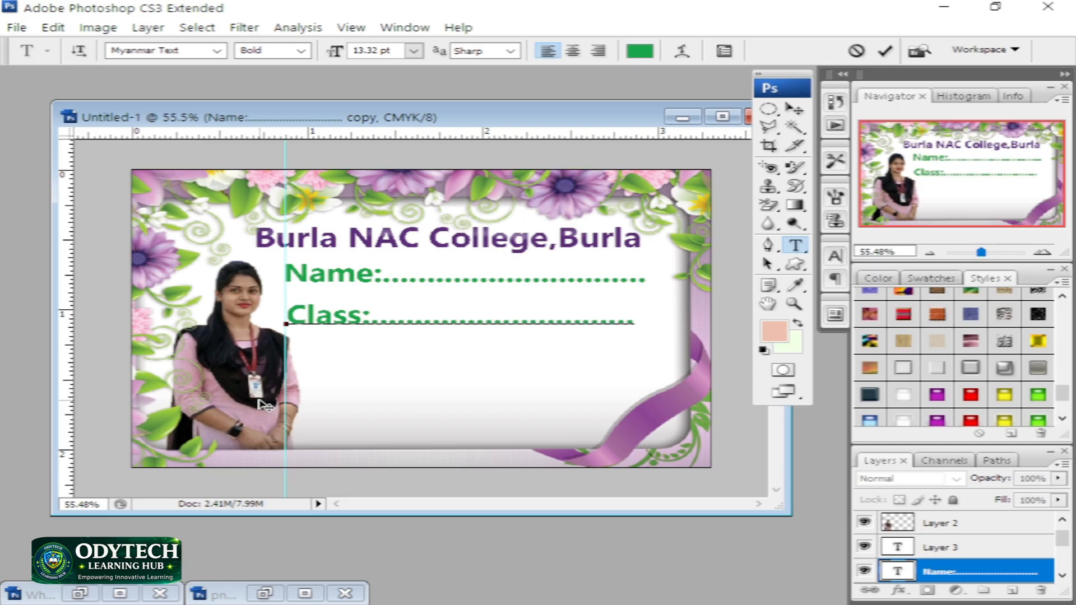
Shorten the dots after "Class:" and append "Sec.:" with its own row of dots on the same line.
left_click(634, 324)
key("BackSpace")
key("BackSpace")
key("BackSpace")
key("BackSpace")
key("BackSpace")
key("BackSpace")
key("BackSpace")
key("BackSpace")
key("BackSpace")
key("BackSpace")
key("BackSpace")
key("BackSpace")
key("BackSpace")
key("BackSpace")
key("BackSpace")
key("BackSpace")
key("BackSpace")
key("BackSpace")
key("BackSpace")
key("BackSpace")
key("BackSpace")
key("BackSpace")
key("BackSpace")
key("BackSpace")
key("BackSpace")
key("BackSpace")
key("BackSpace")
key("BackSpace")
key("BackSpace")
key("BackSpace")
key("BackSpace")
key("BackSpace")
key("BackSpace")
key("BackSpace")
key("BackSpace")
key("BackSpace")
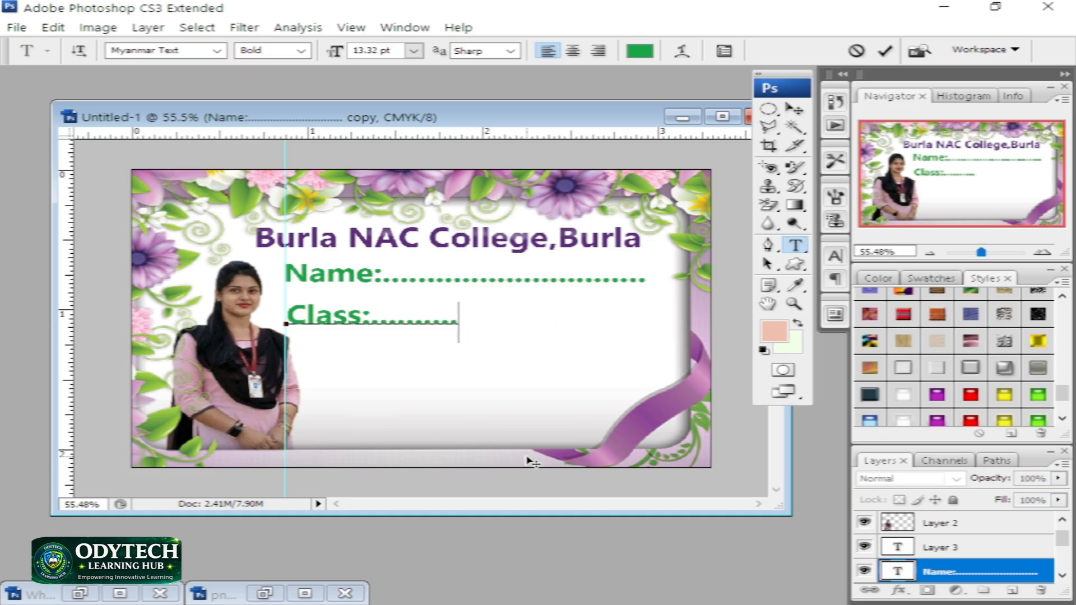
type("..")
type("Sec")
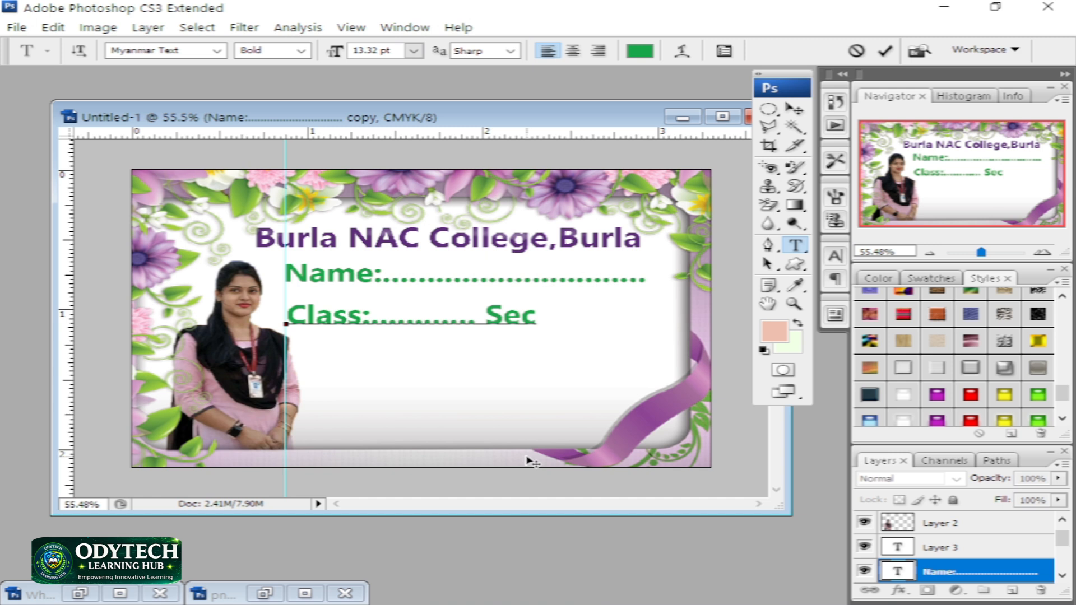
type(".:...........")
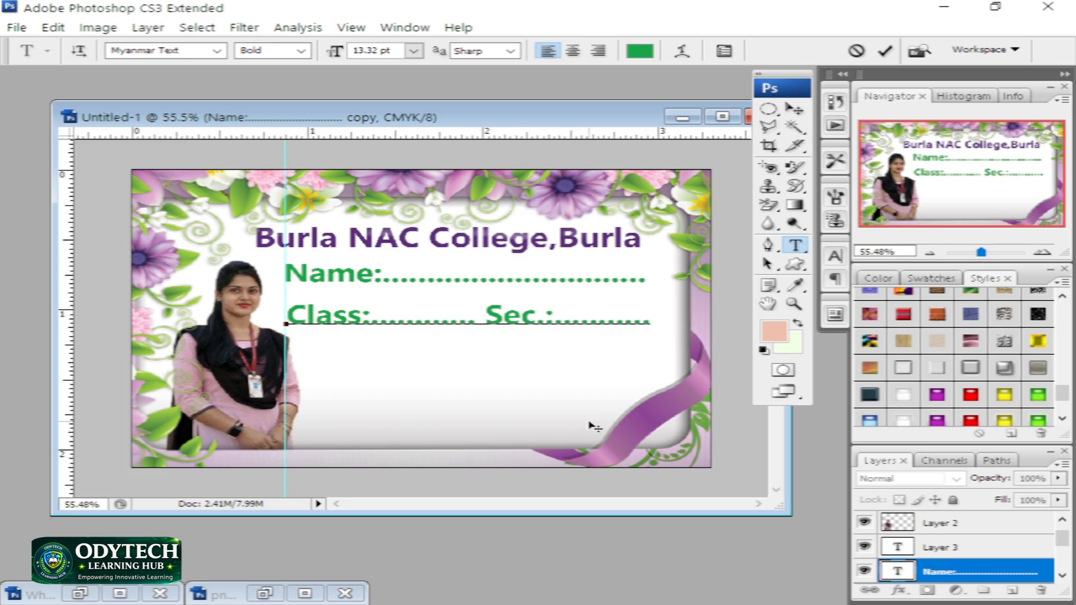
key("ctrl+Return")
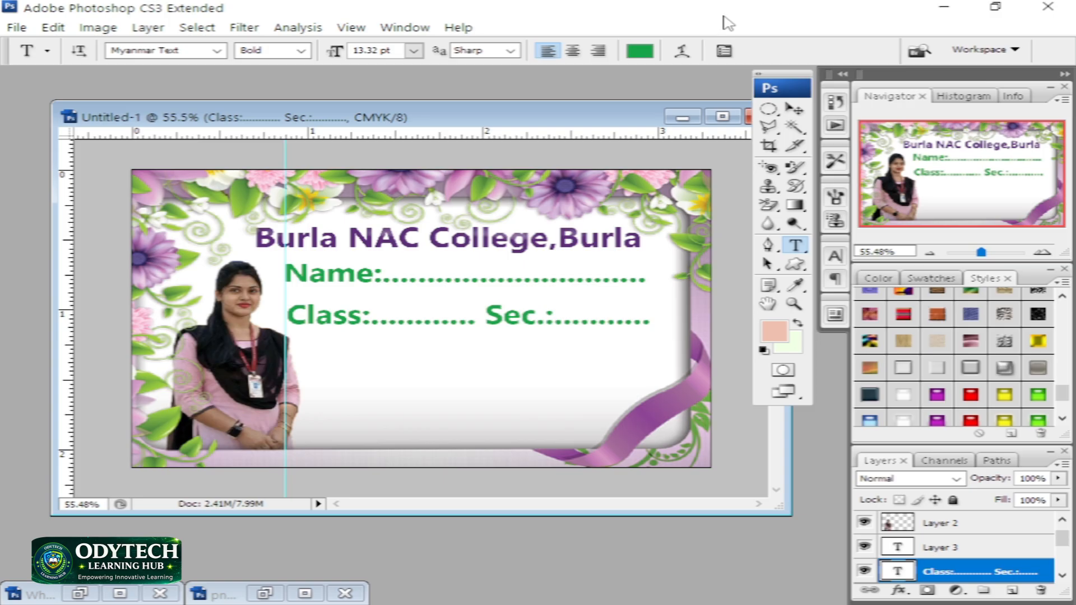
left_click(795, 111)
key("alt")
left_click_drag(364, 325, 365, 385)
key("ctrl+z")
key("alt")
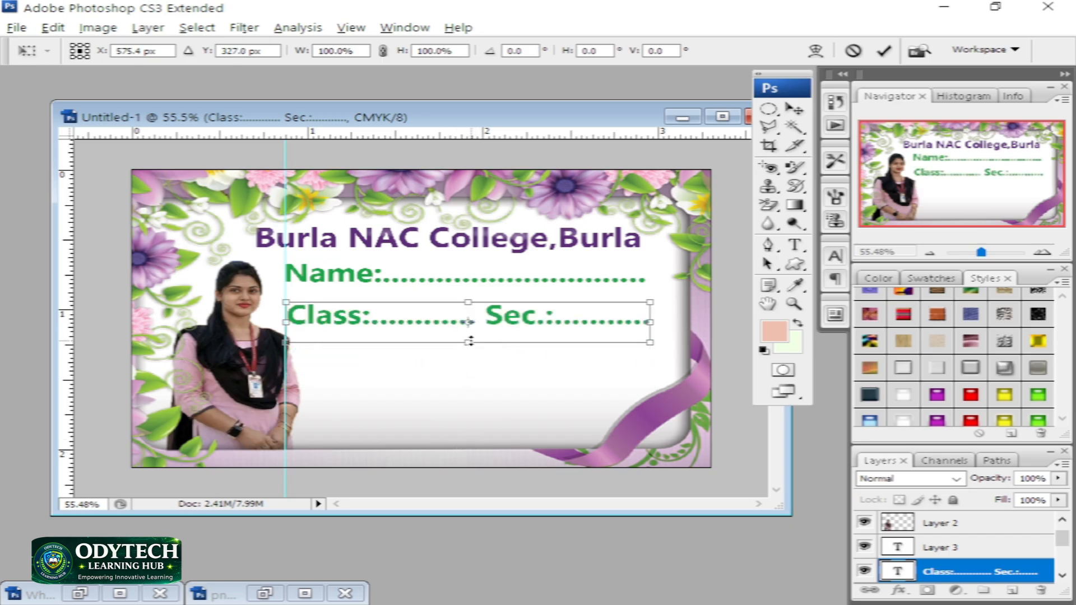
key("f")
key("Escape")
key("Return")
Duplicate the Class and Sec. line below the original and nudge the copy left toward the vertical guide.
left_click_drag(455, 322, 456, 371)
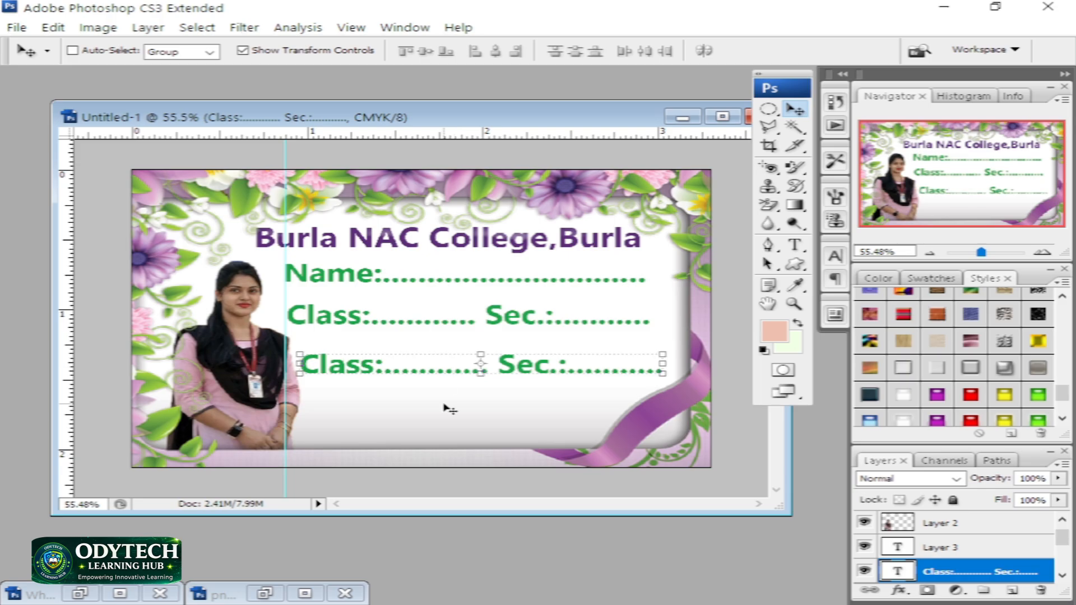
key("Left")
key("Left")
key("Left")
key("Left")
key("Left")
key("Left")
key("Left")
key("Left")
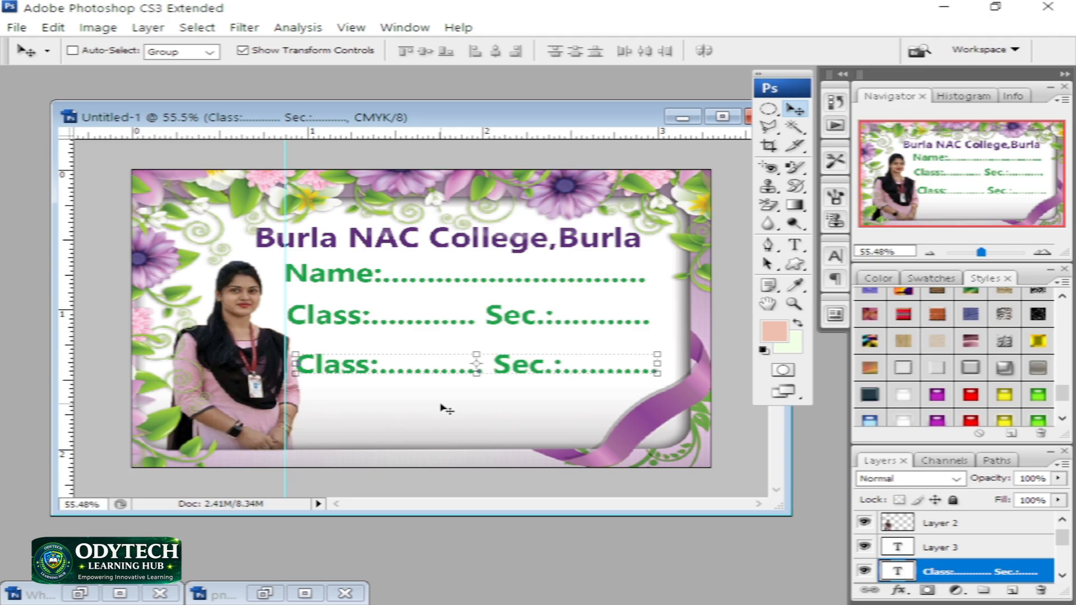
Delete "Sec.:" from the lowest line so that only one continuous row of dots follows the label.
left_click(795, 264)
key("t")
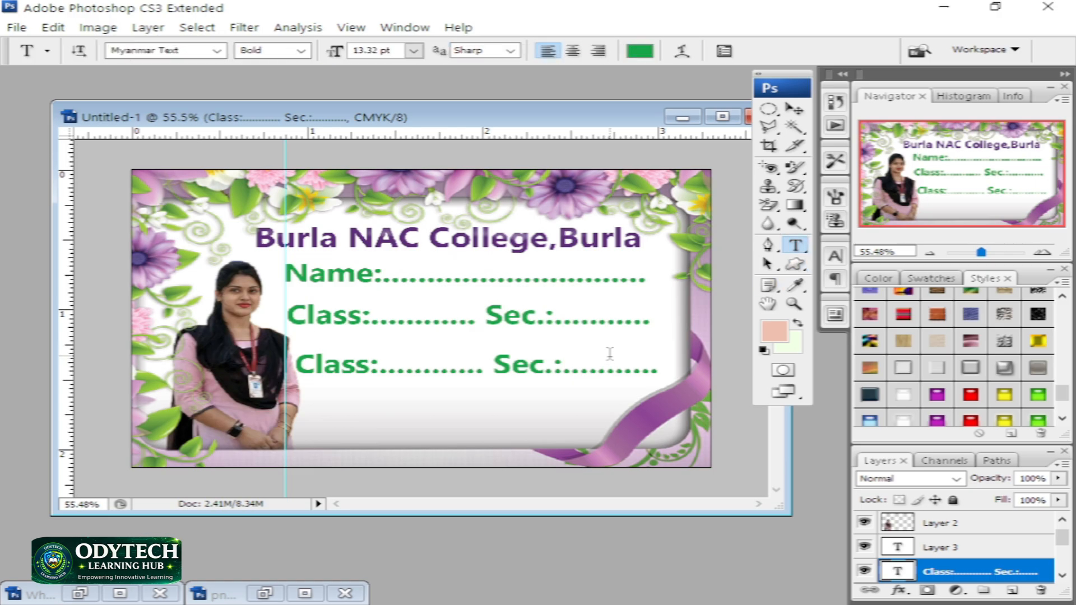
left_click(555, 368)
key("BackSpace")
key("BackSpace")
key("BackSpace")
key("BackSpace")
key("BackSpace")
key("BackSpace")
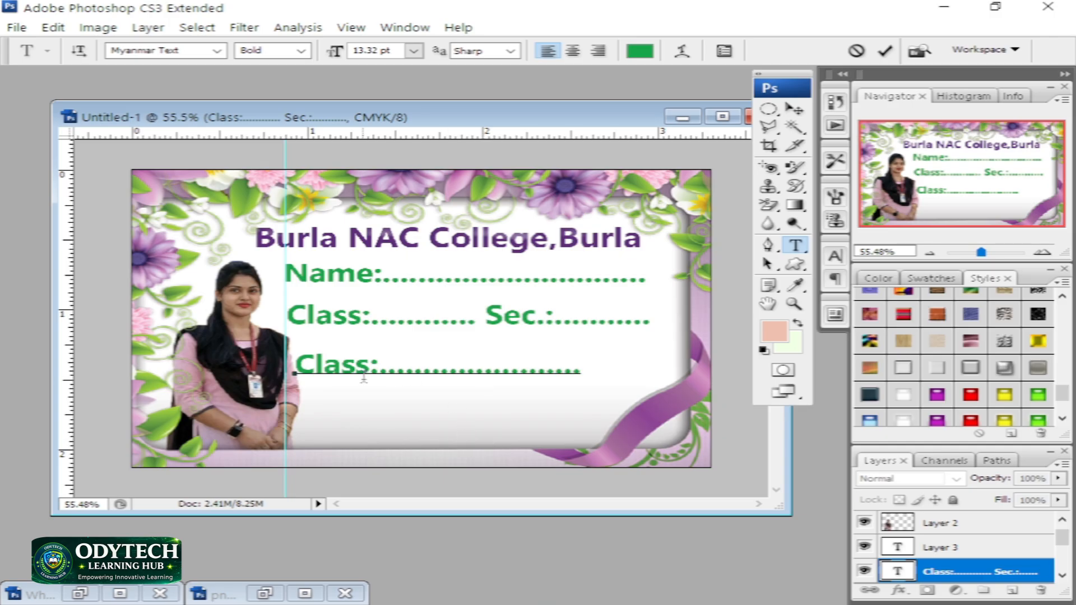
Replace the label "Class" with "Subject" in the lowest line.
key("BackSpace")
key("BackSpace")
key("BackSpace")
key("BackSpace")
key("BackSpace")
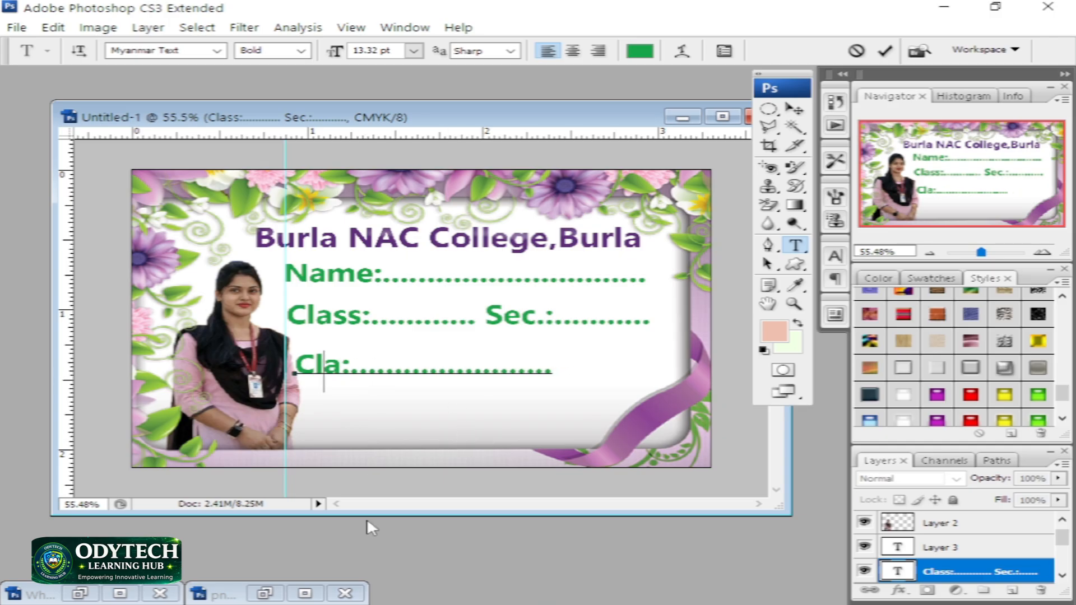
type("Sub")
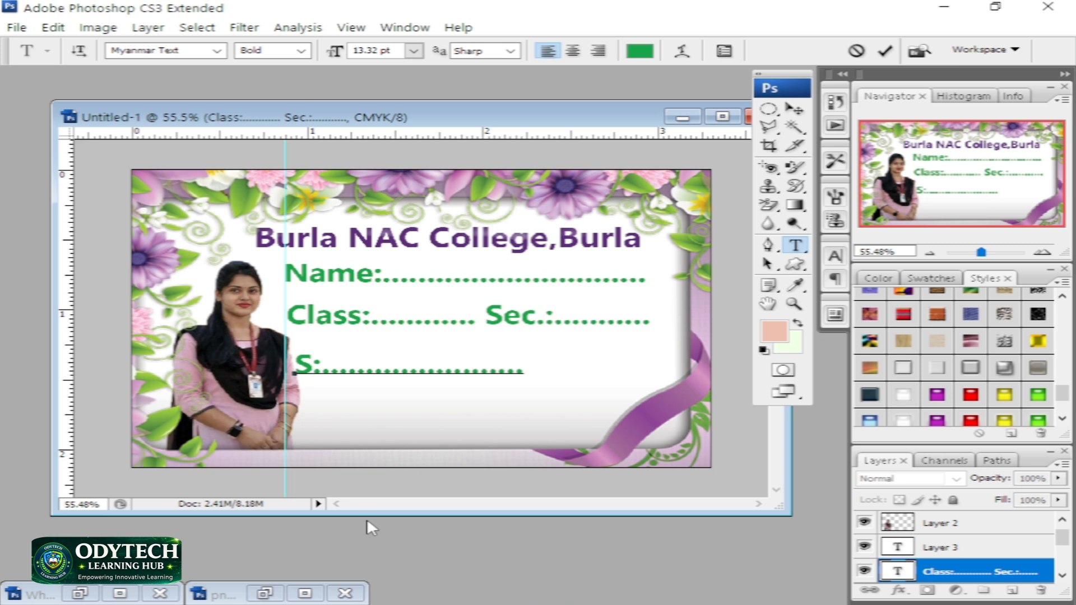
type("ject")
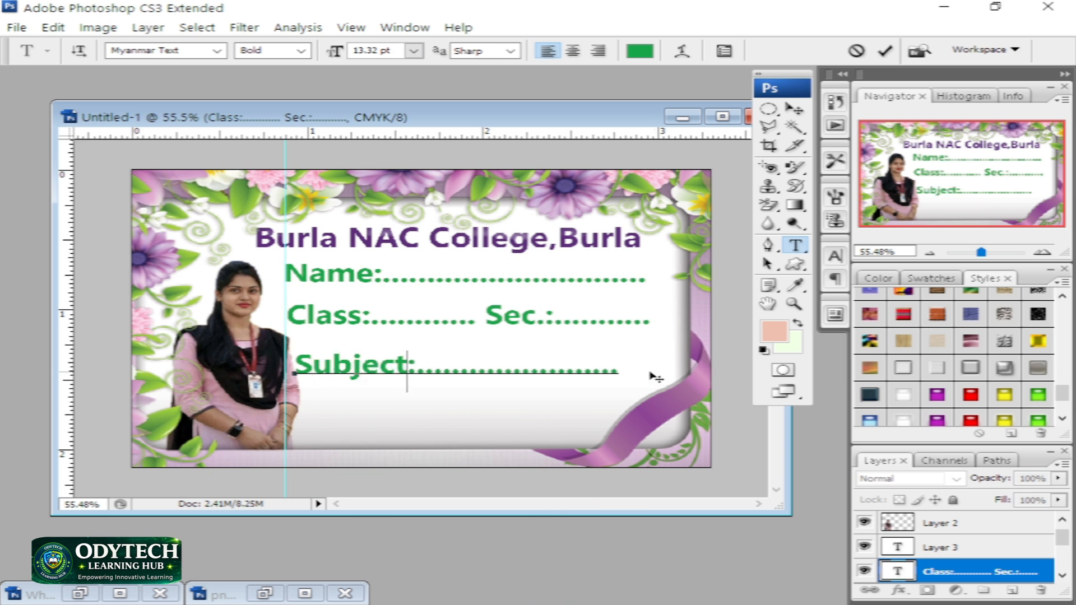
Extend the row of dots after "Subject:" to about the same end point as the lines above.
left_click(623, 366)
type("..........")
left_click(794, 109)
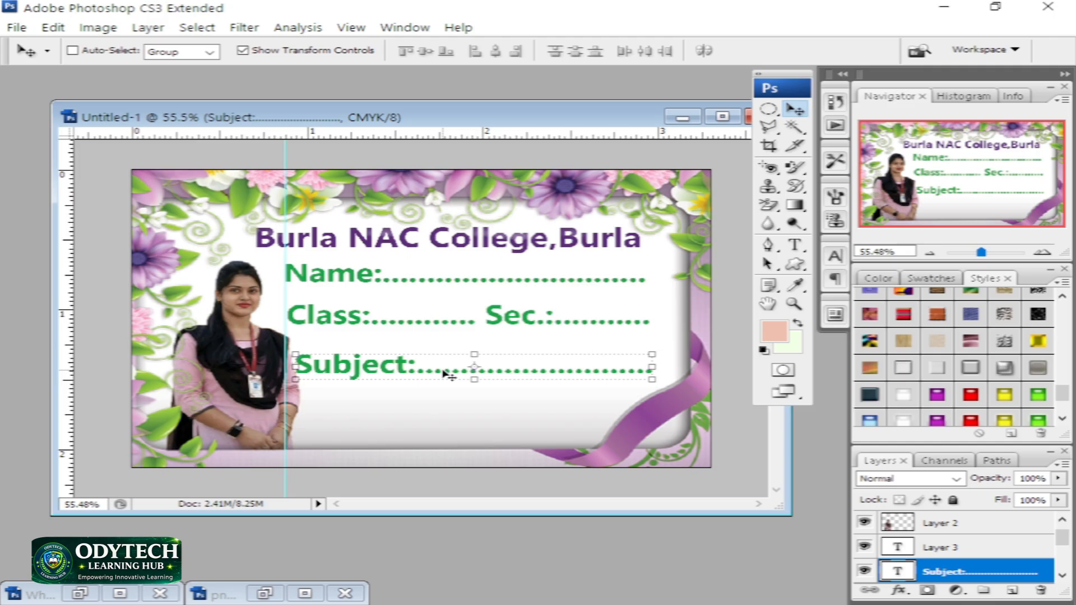
Duplicate the Subject line below the original and shorten the copy's row of dots to fit beside the purple ribbon.
left_click_drag(399, 368, 407, 423, "alt")
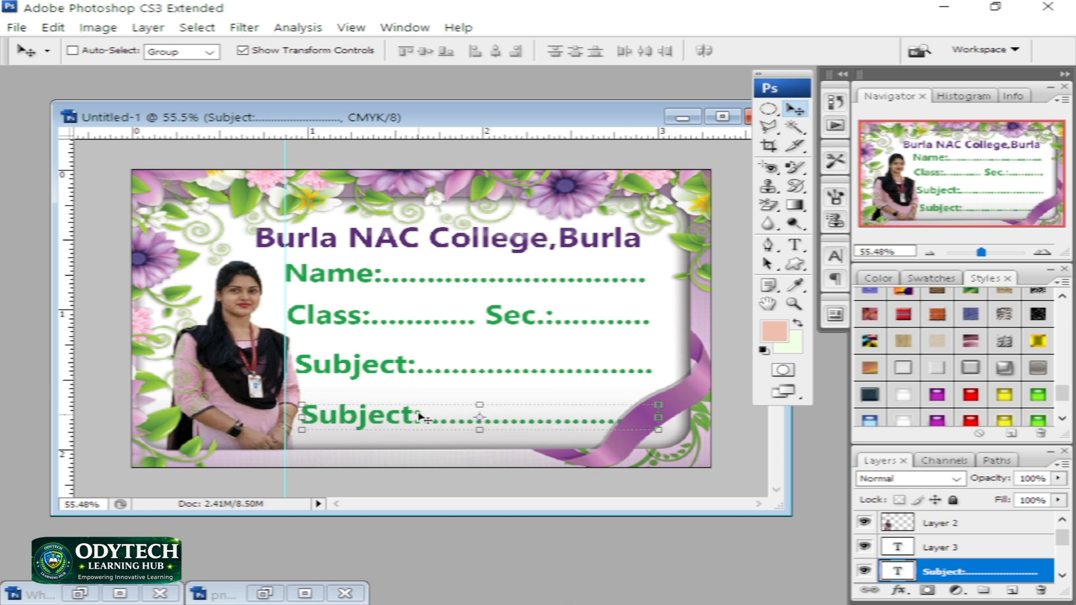
left_click(795, 245)
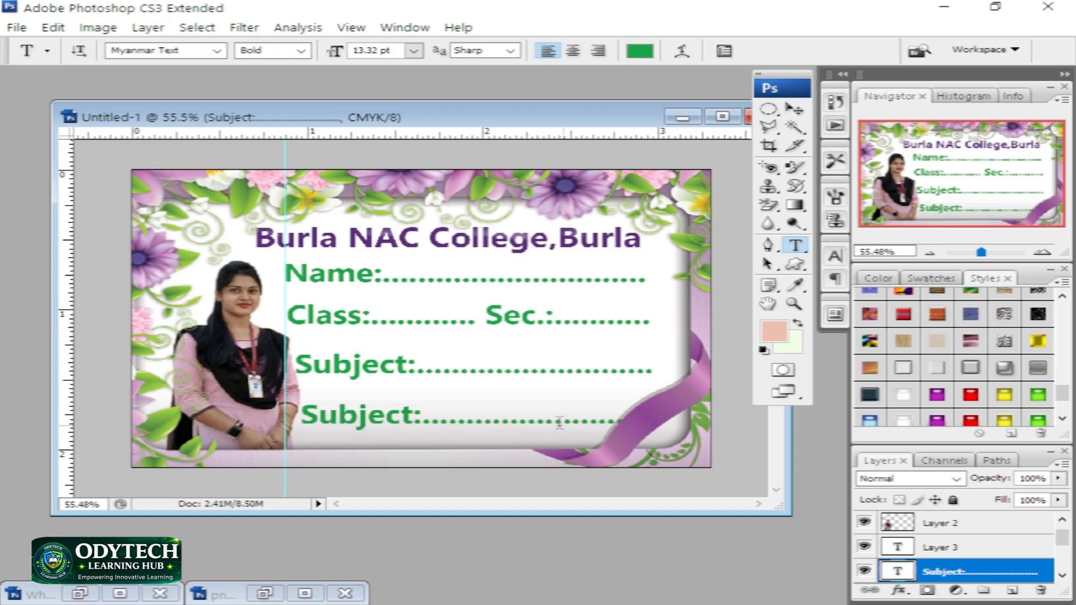
left_click(565, 421)
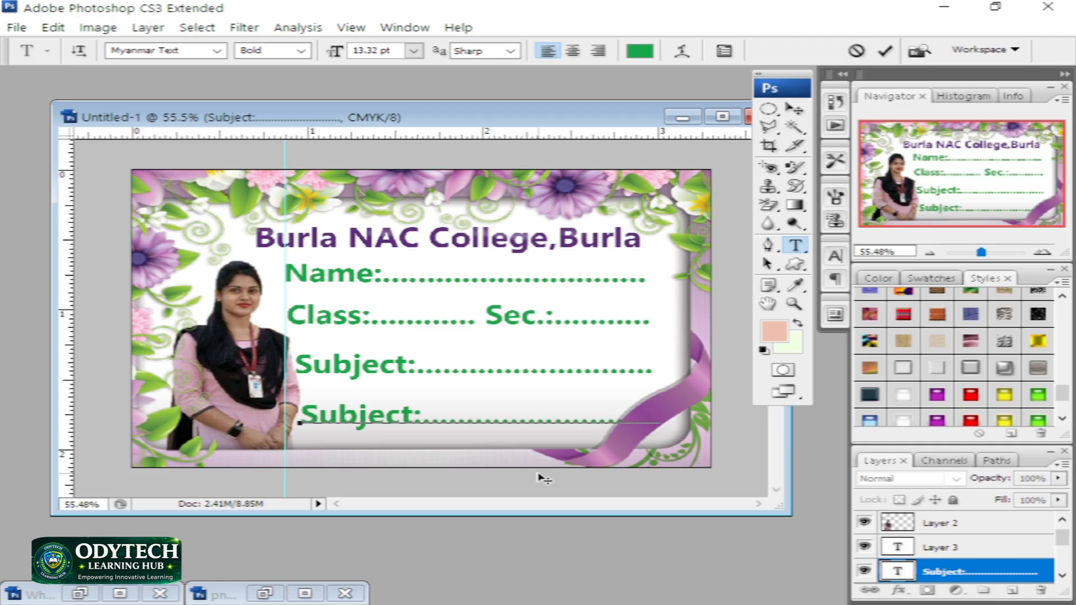
key("Delete")
key("Delete")
key("Delete")
key("Delete")
key("Delete")
key("Delete")
key("Delete")
key("Delete")
key("Delete")
key("Delete")
key("Delete")
key("Delete")
type("..........")
Replace the label "Subject" with "Roll No." in the lowest line.
key("BackSpace")
key("BackSpace")
key("BackSpace")
key("BackSpace")
key("BackSpace")
key("BackSpace")
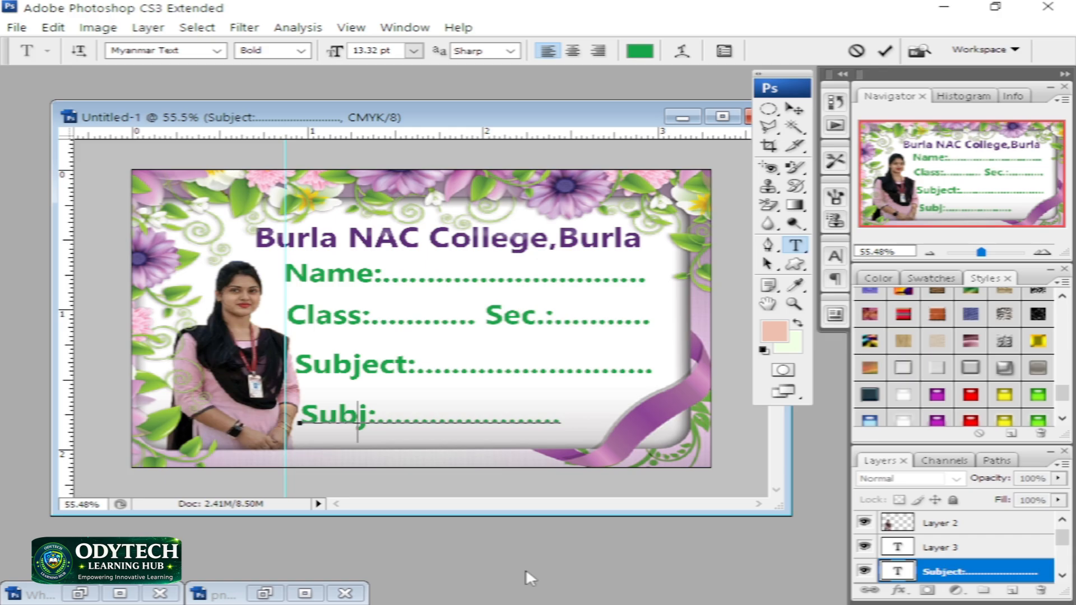
key("BackSpace")
type("Ro")
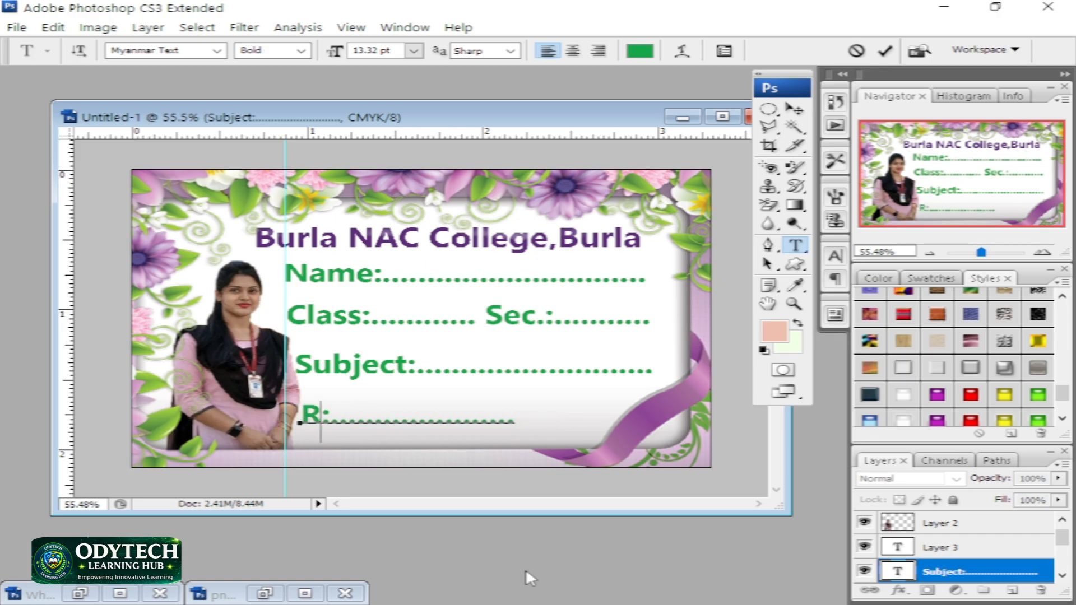
type("ll ")
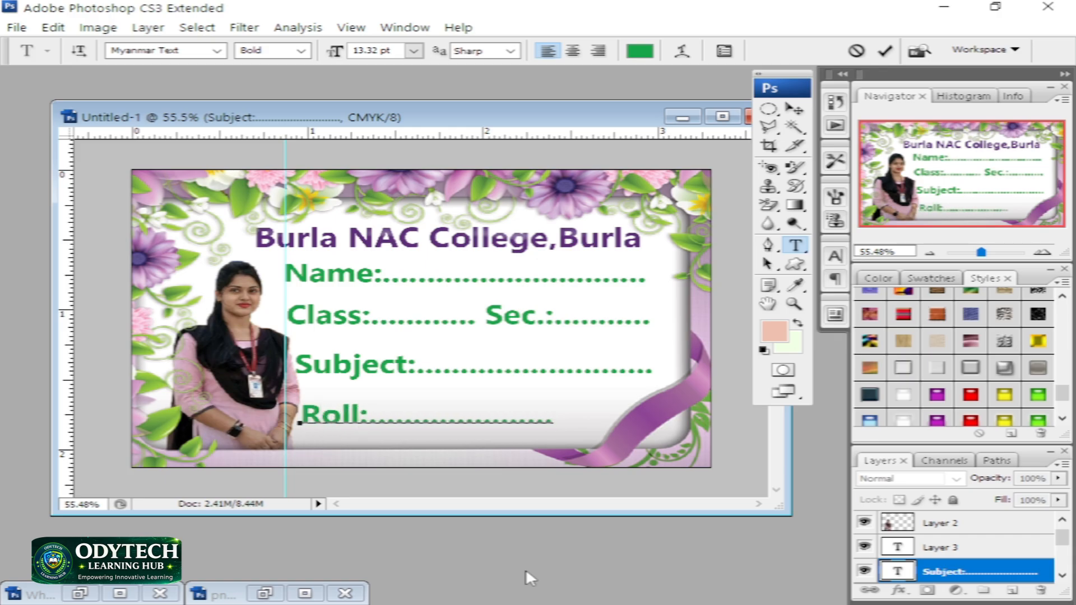
type("No.")
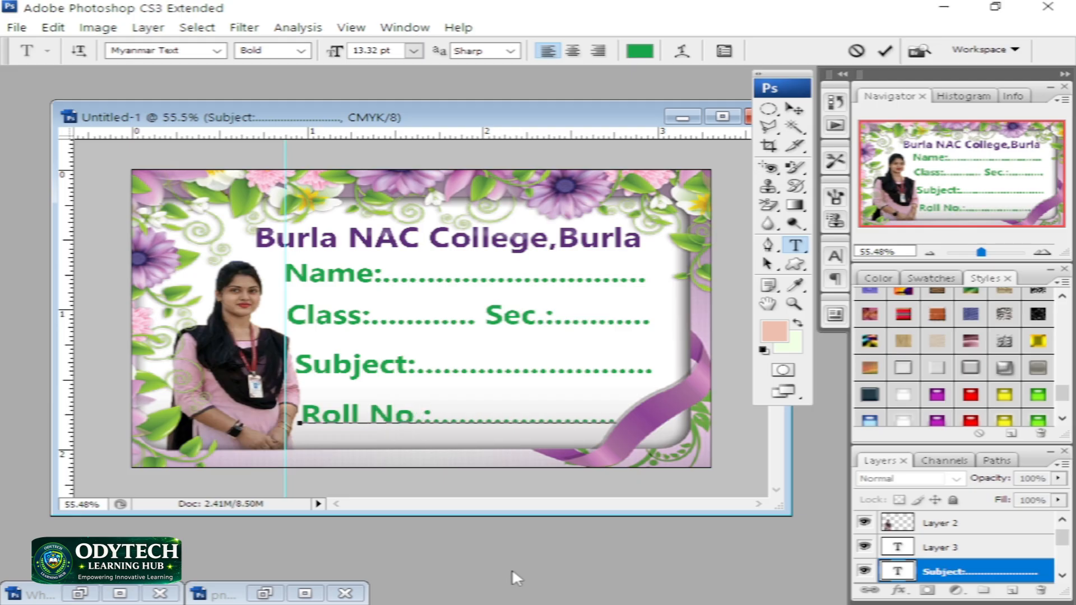
left_click(795, 109)
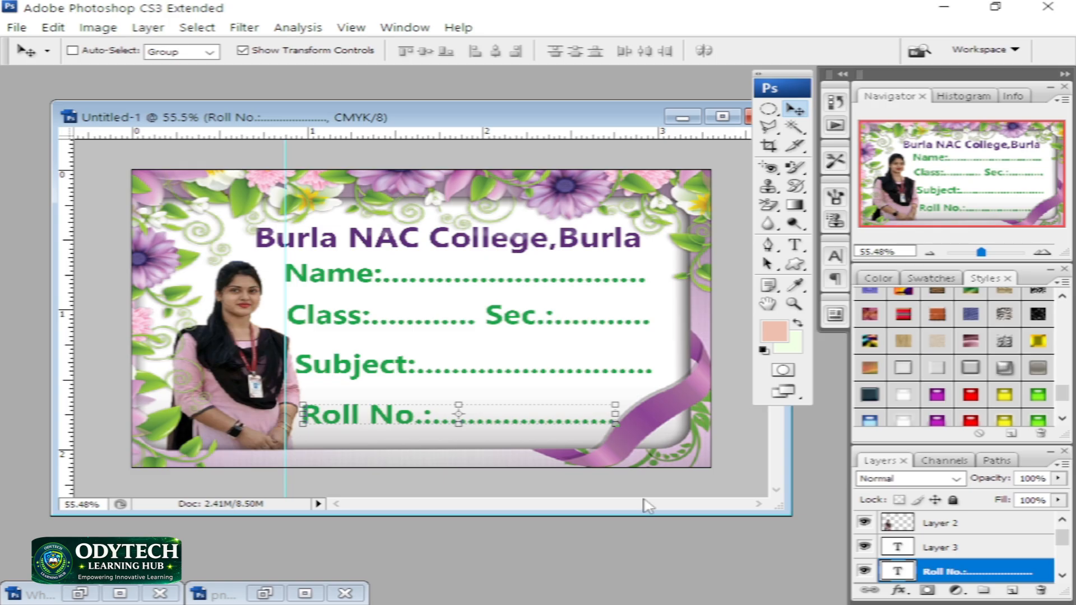
Hide the vertical guide on the card.
left_click_drag(443, 114, 483, 118)
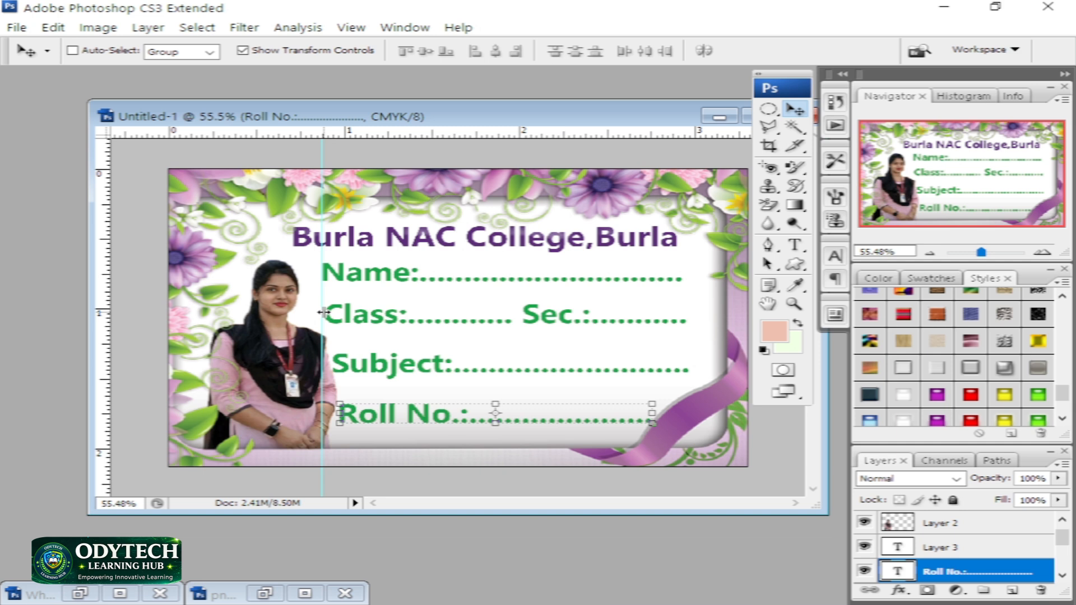
left_click_drag(323, 312, 24, 312)
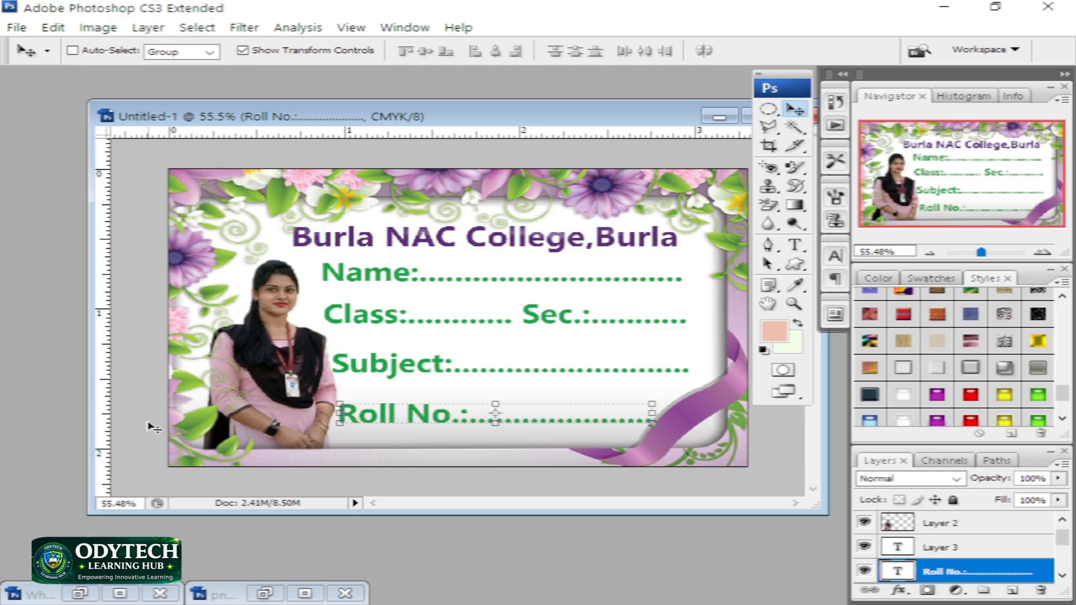
key("ctrl+z")
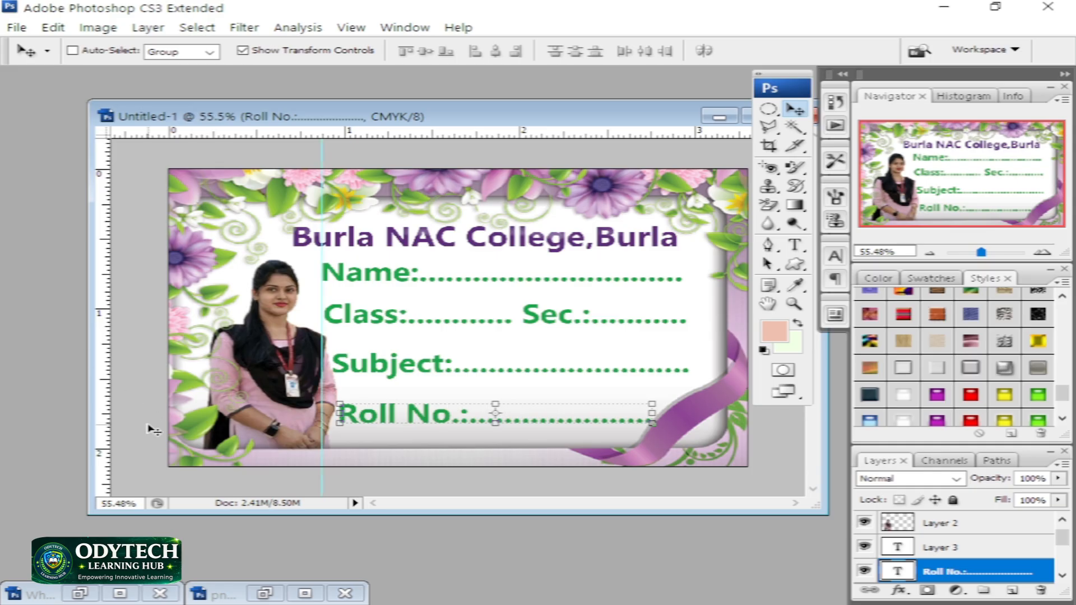
key("ctrl+h")
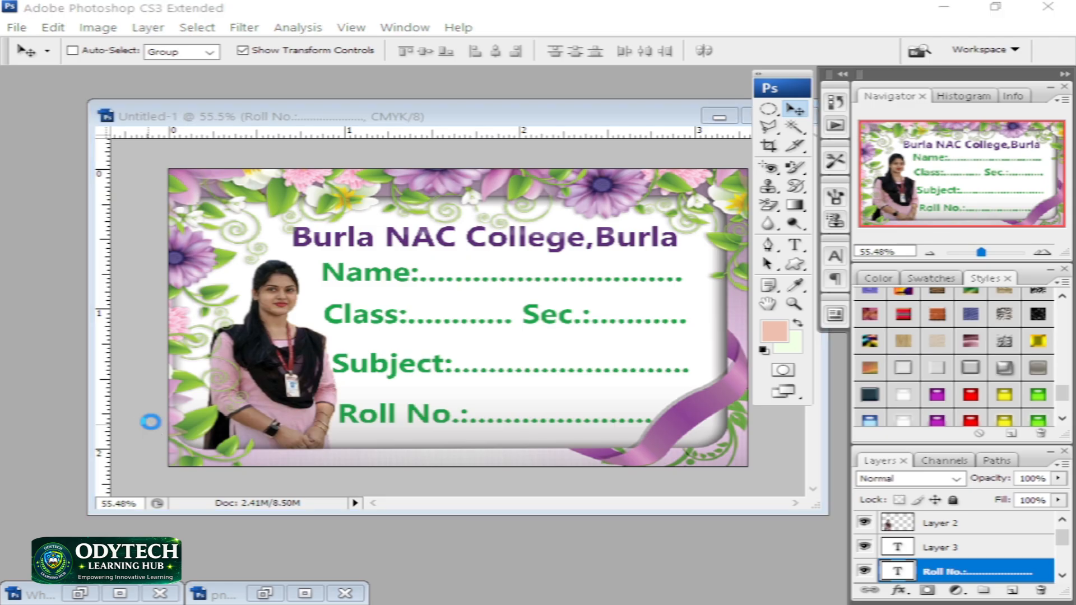
Save a copy of the card to the Desktop as the JPEG file "Sticker" at Maximum quality 12, Baseline ("Standard").
key("ctrl+alt+s")
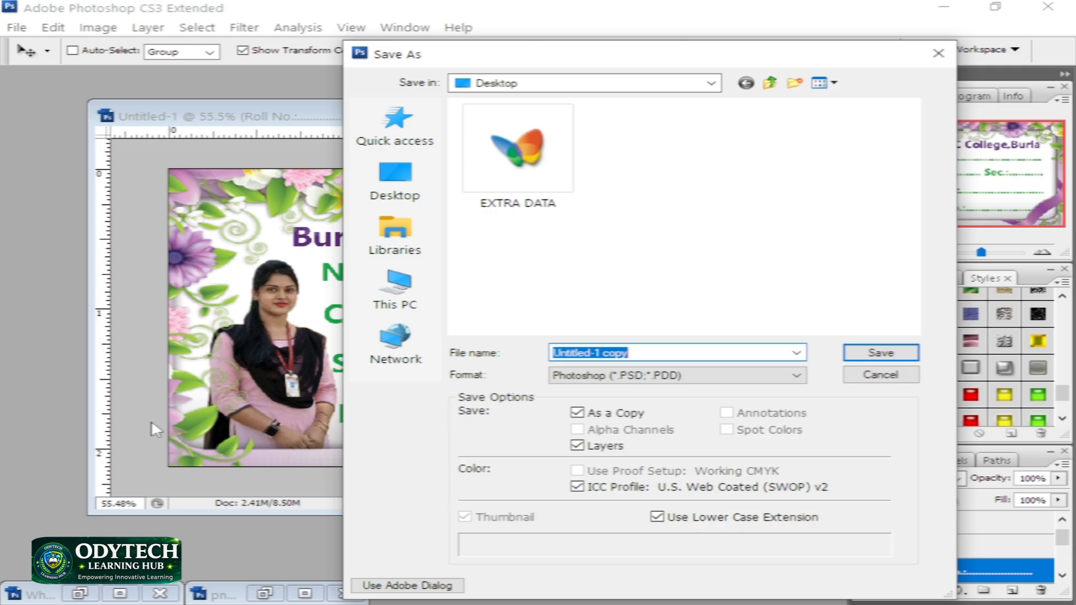
type("S")
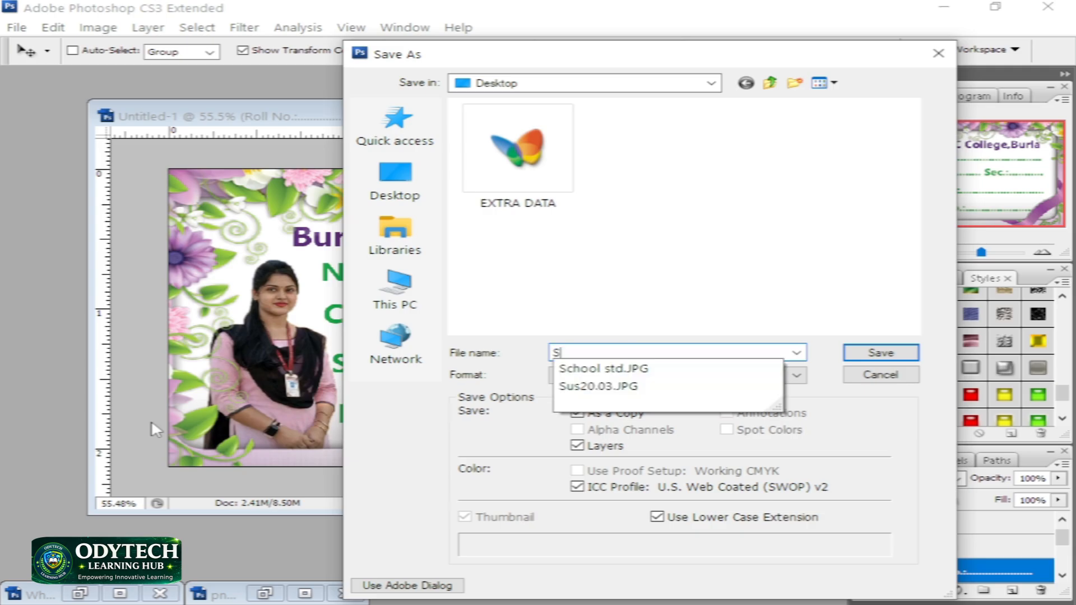
type("ticker")
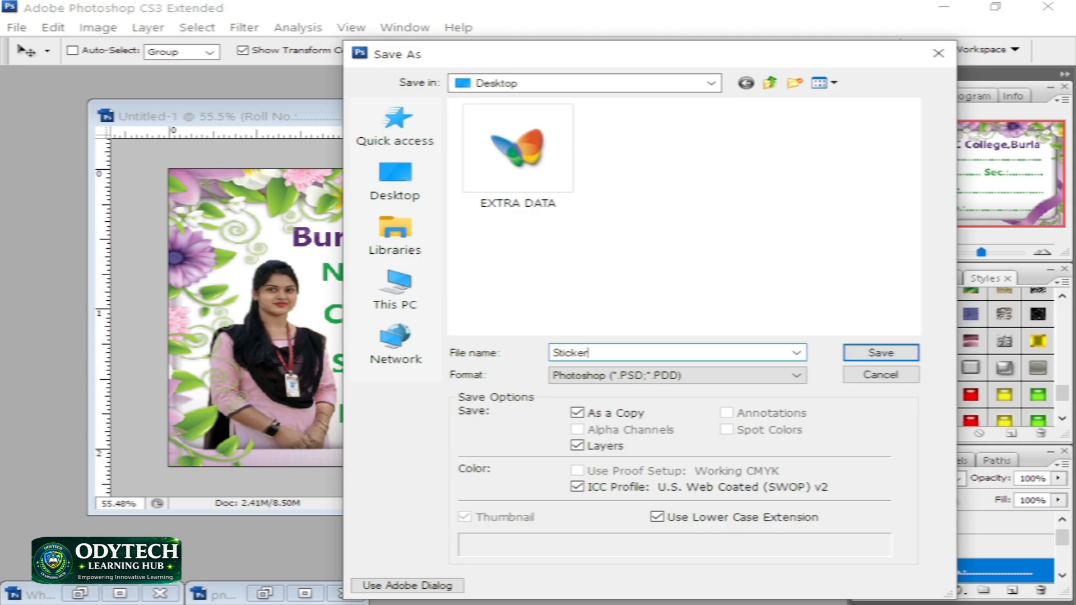
key("Tab")
key("j")
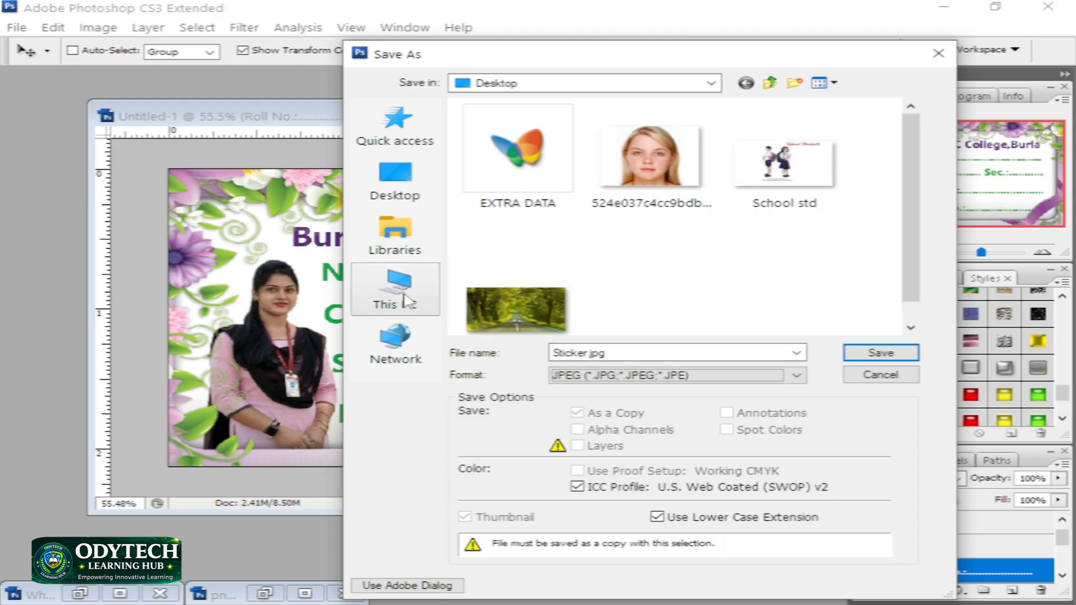
left_click(877, 352)
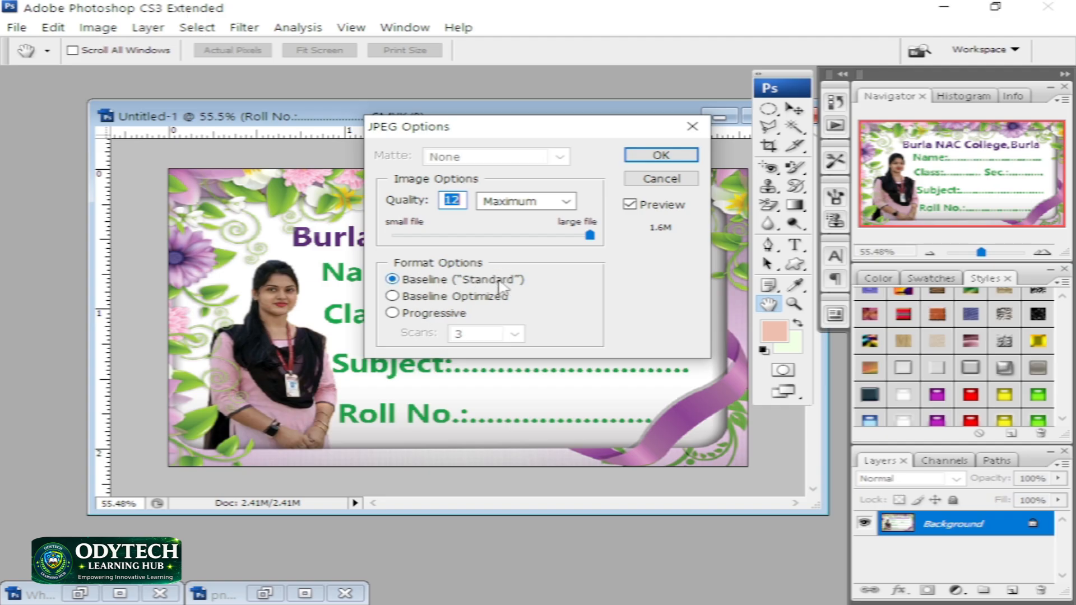
left_click(651, 158)
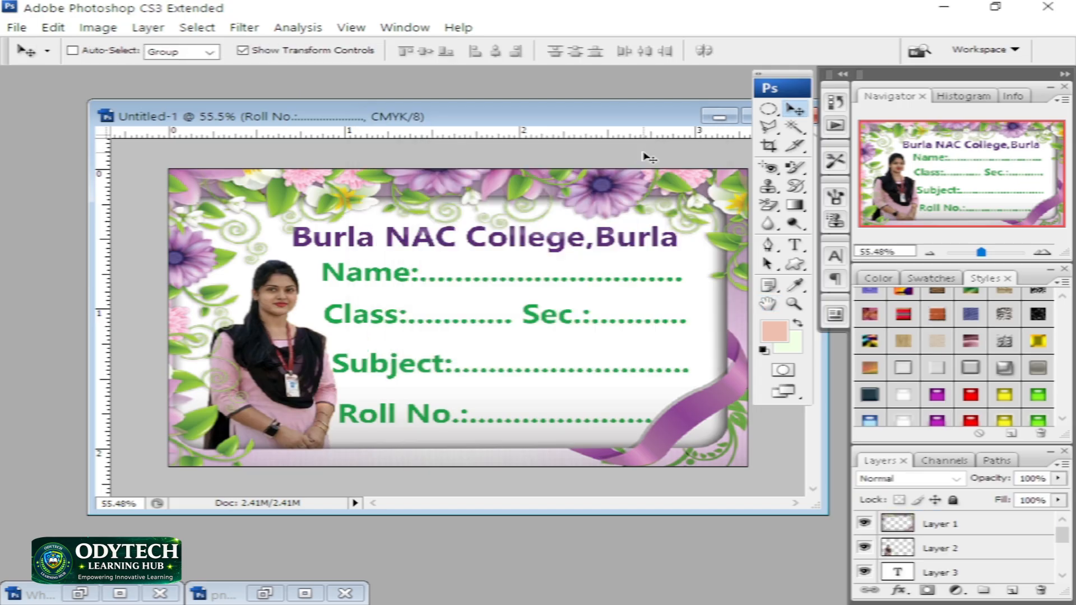
Minimize the card document and start a new document from the U.S. Paper preset.
left_click_drag(635, 118, 503, 166)
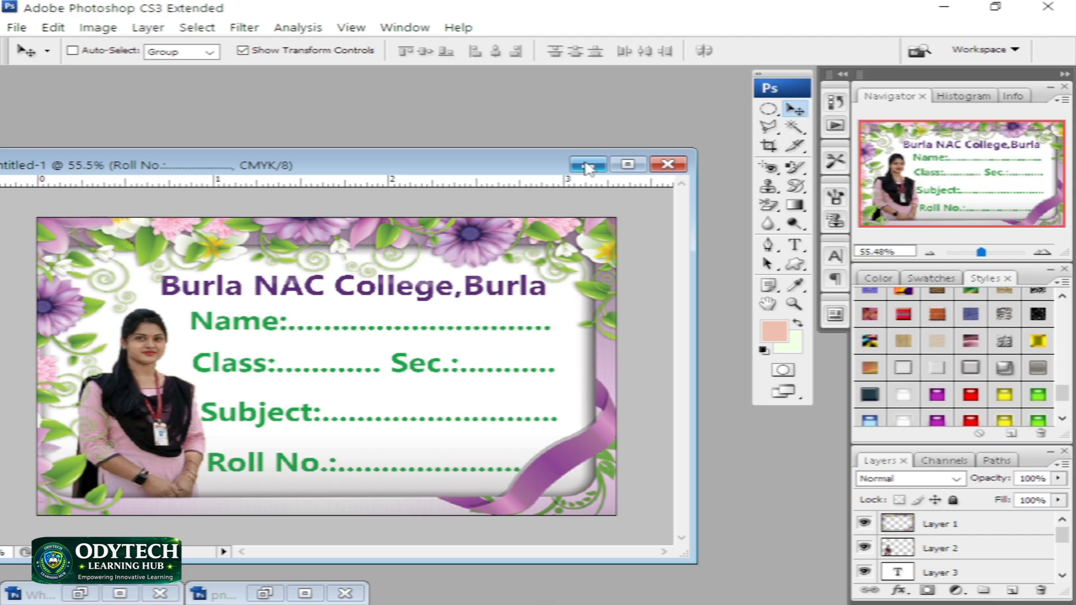
left_click(586, 165)
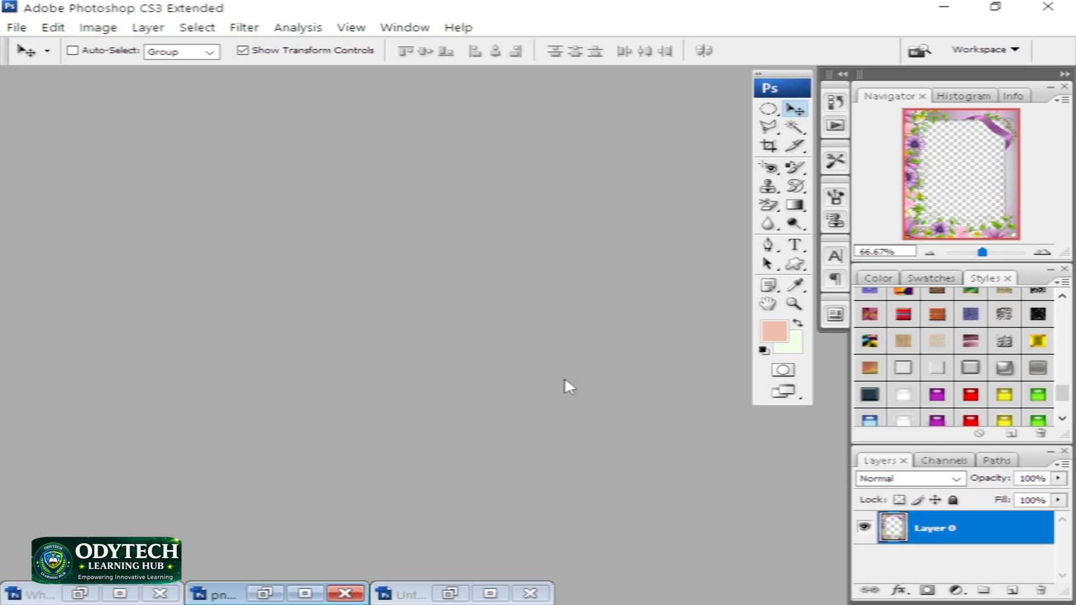
key("ctrl+n")
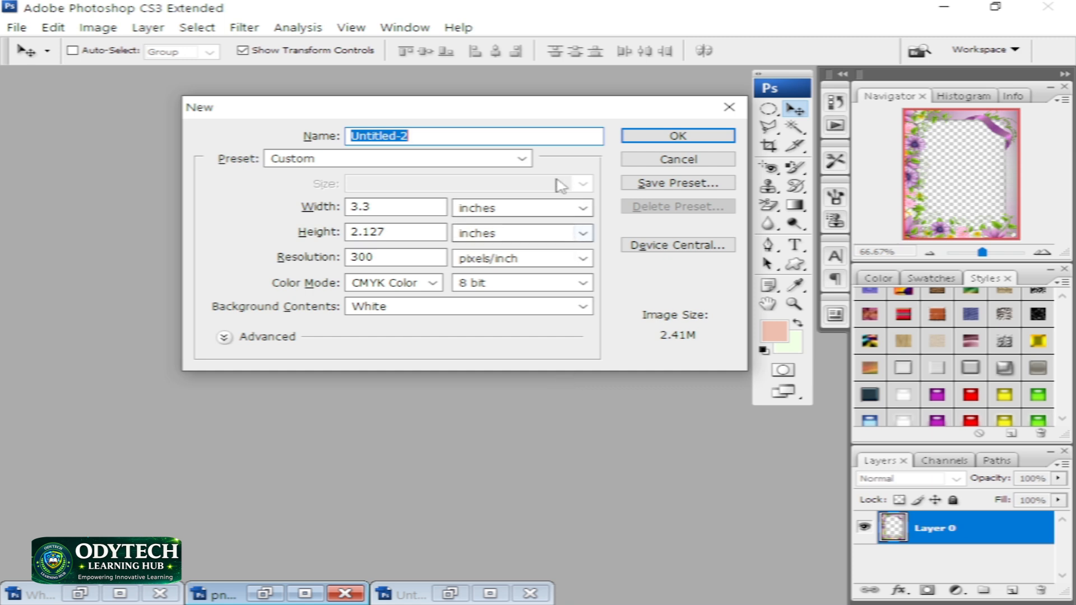
left_click(521, 159)
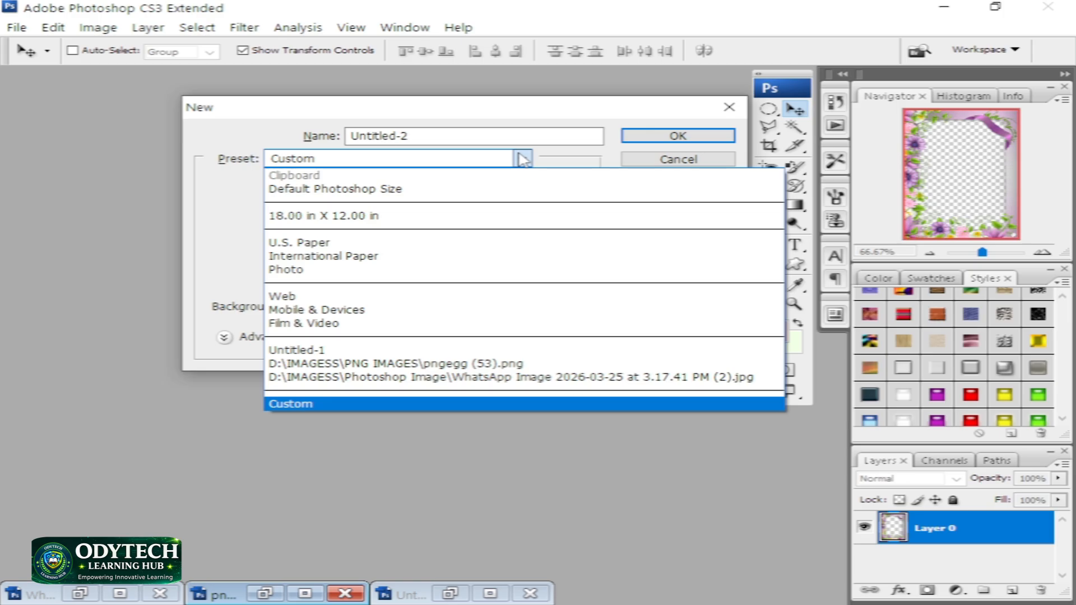
left_click(361, 244)
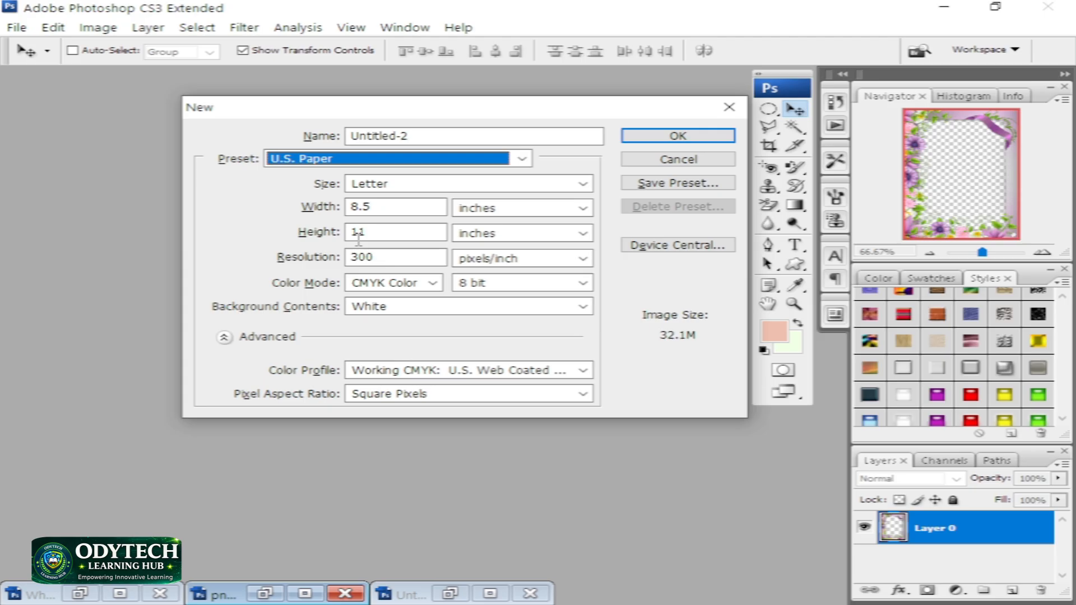
Create the new CMYK document at 8.27 × 11.69 inches and 100 pixels/inch, and enlarge its window to show the whole page.
left_click(382, 207)
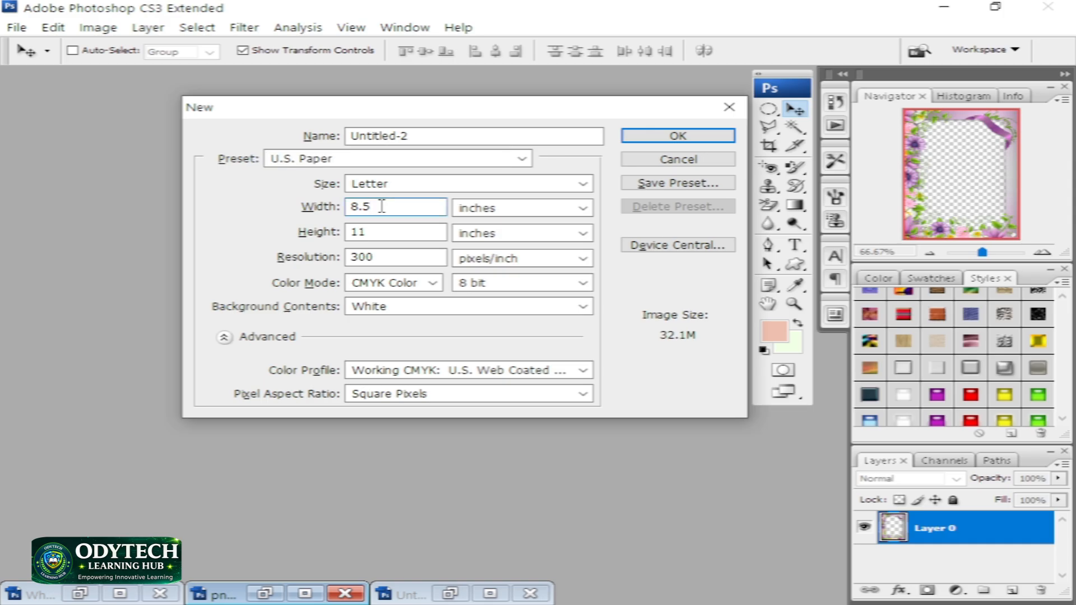
key("BackSpace")
type("27")
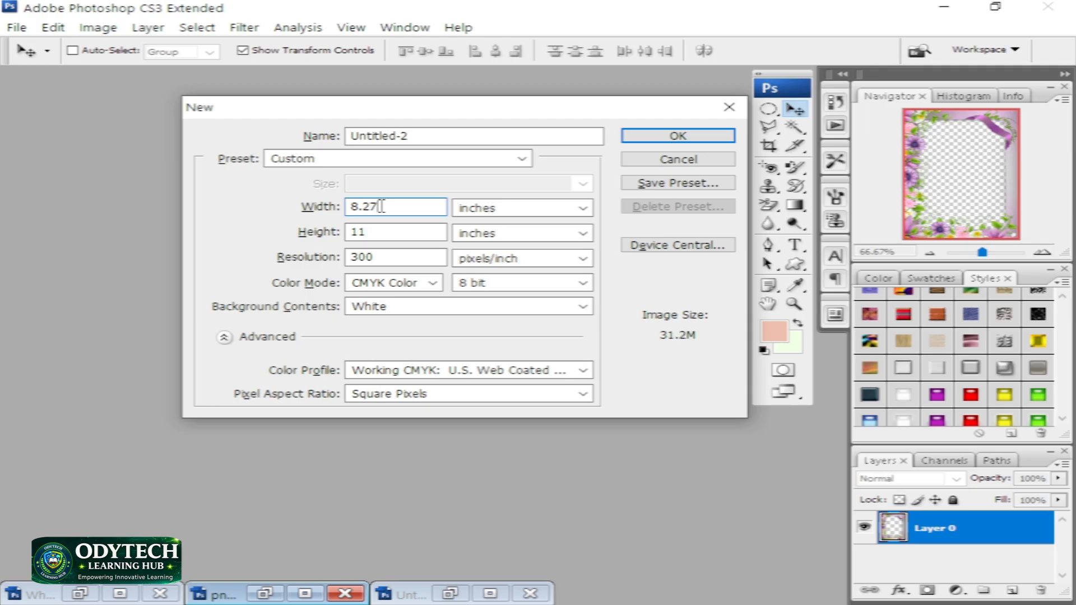
key("Tab")
key("Tab")
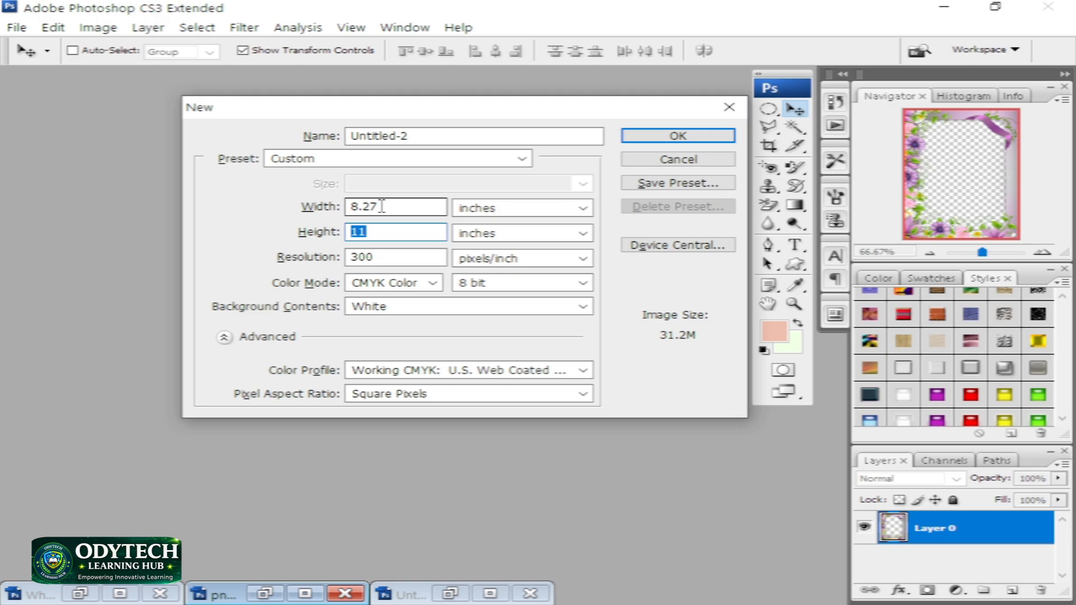
type("11.69")
left_click(392, 258)
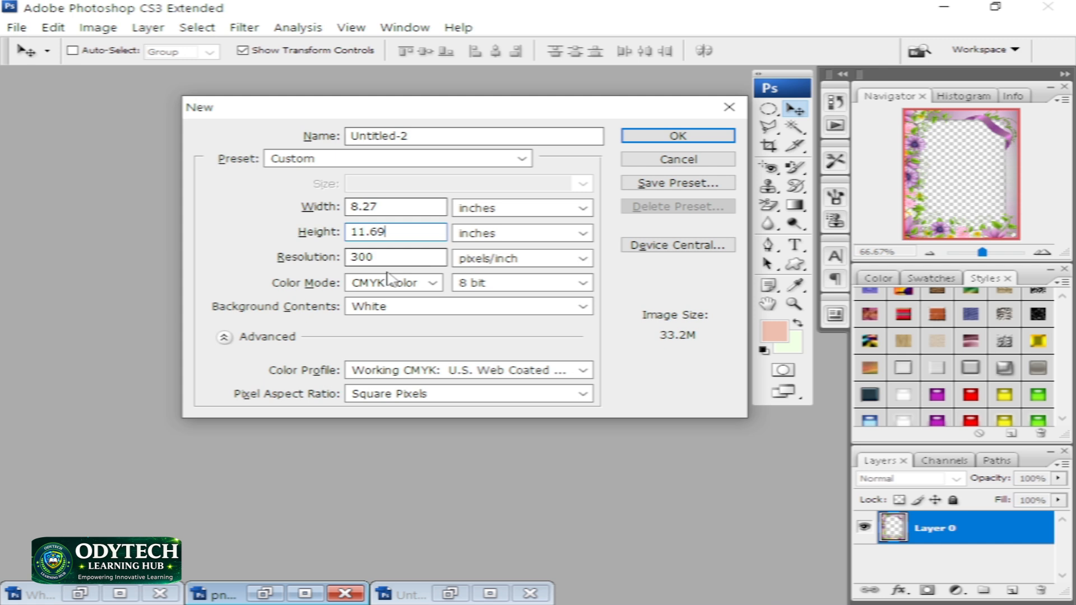
key("BackSpace")
key("BackSpace")
key("BackSpace")
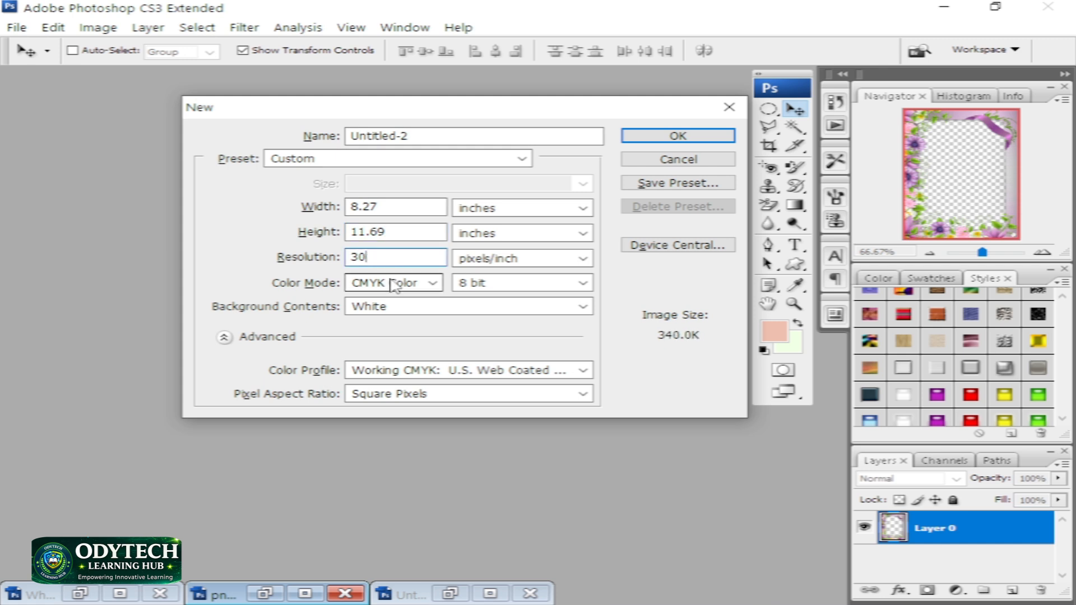
type("100")
left_click(652, 136)
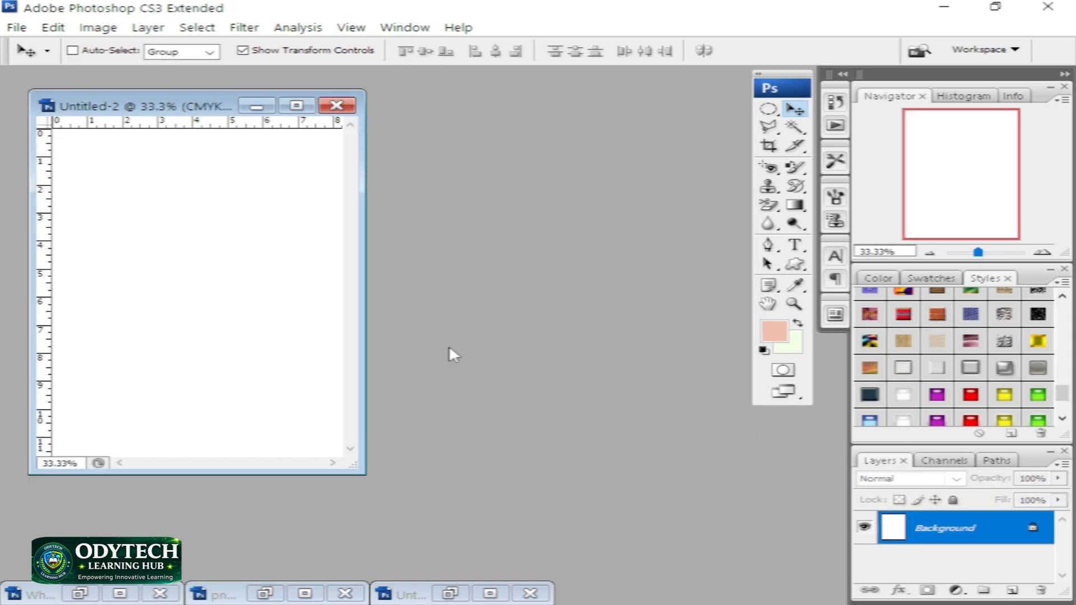
left_click_drag(364, 478, 429, 498)
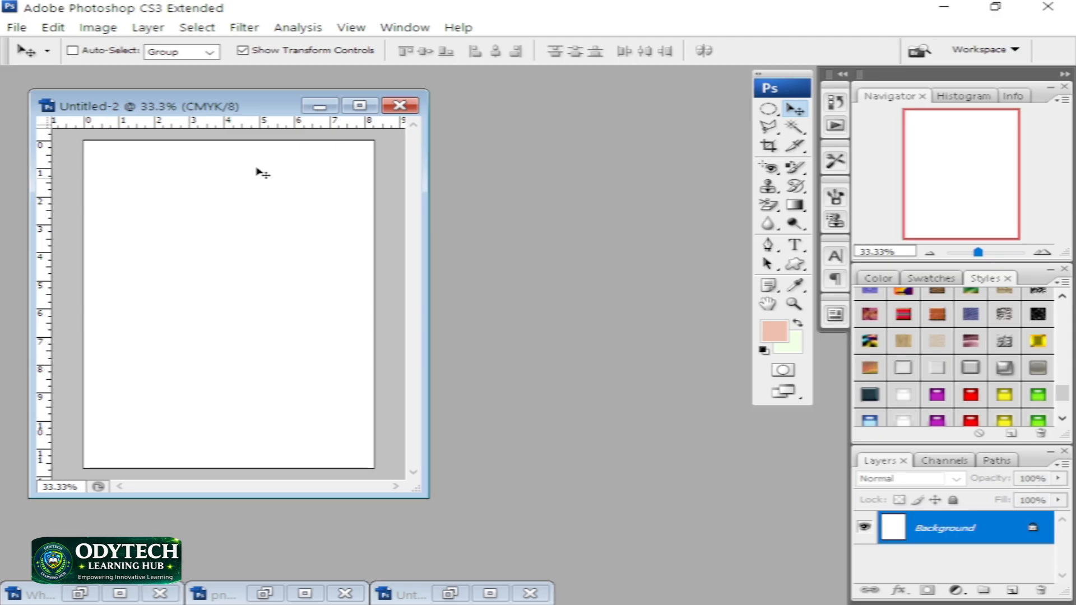
left_click_drag(246, 105, 450, 133)
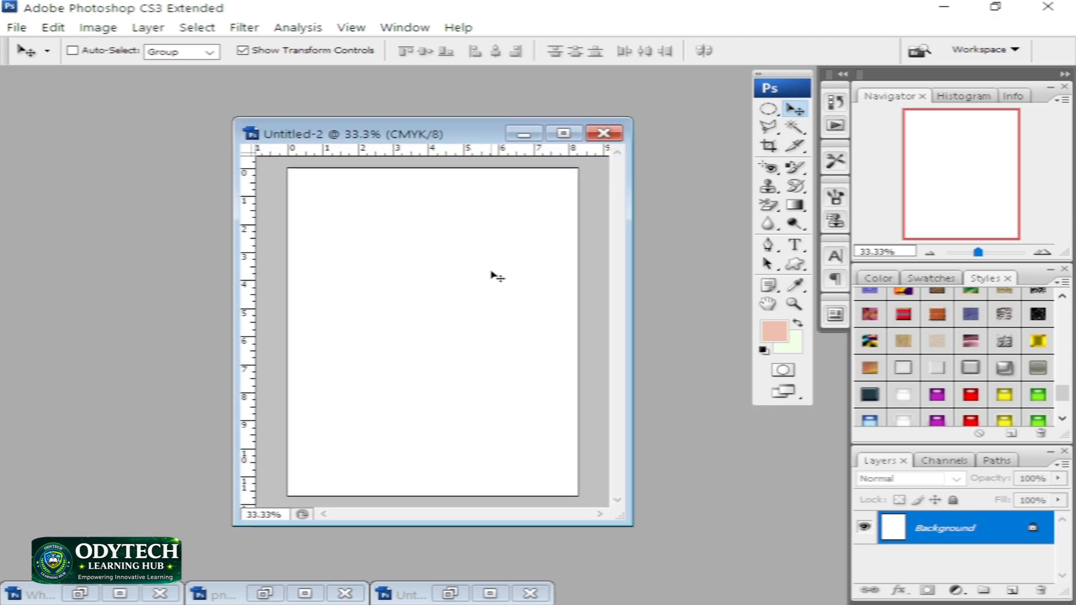
Switch to the desktop and open the exported Sticker image for viewing.
left_click(943, 6)
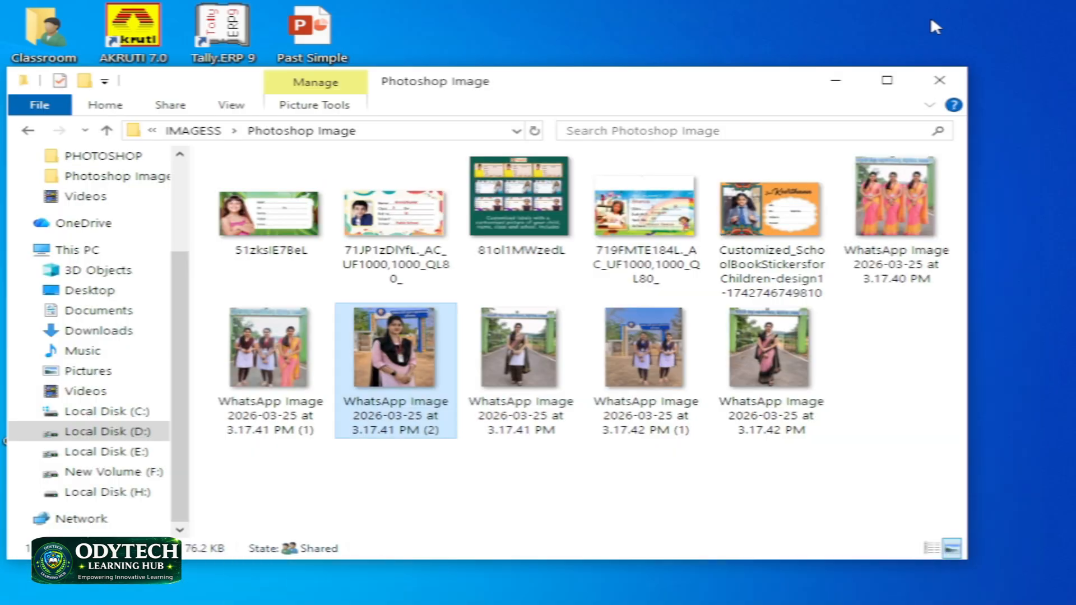
left_click(821, 79)
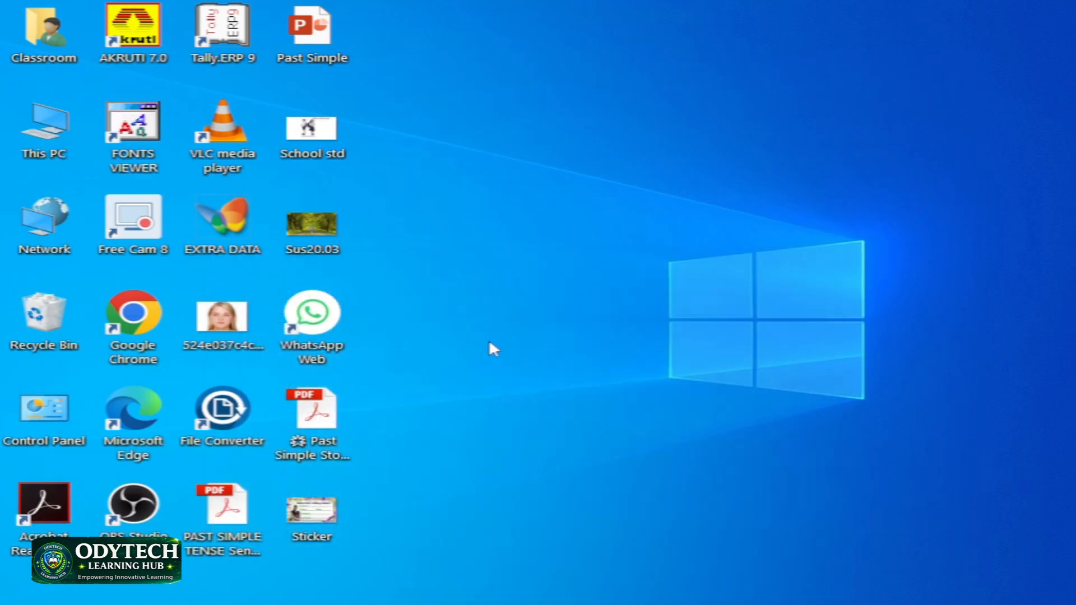
double_click(328, 513)
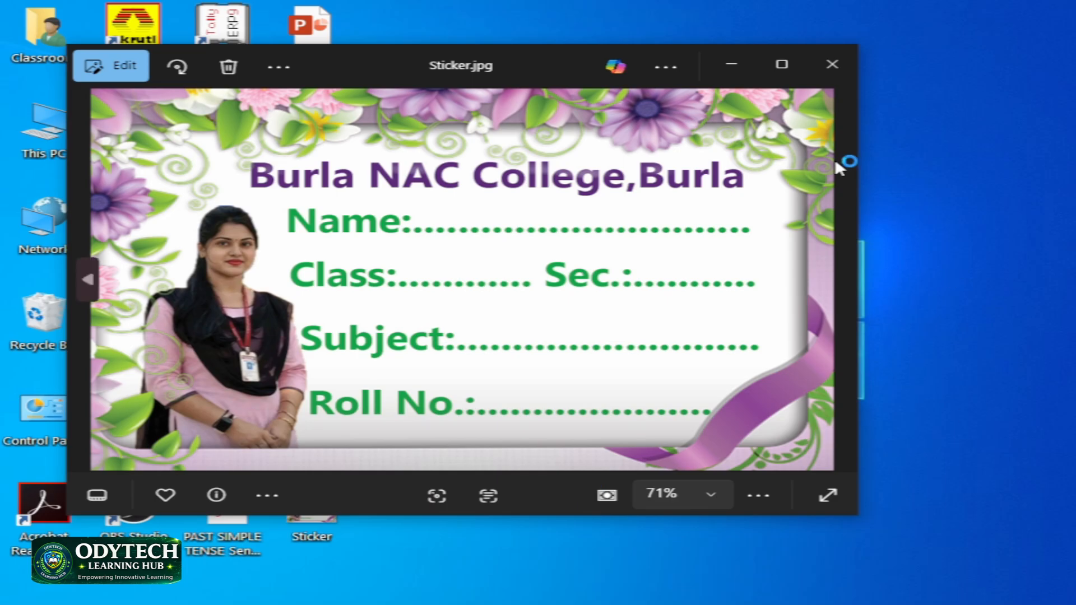
Close the image viewer, open the desktop's Sticker image in Photoshop, and arrange its window so the blank page is in front.
left_click(832, 65)
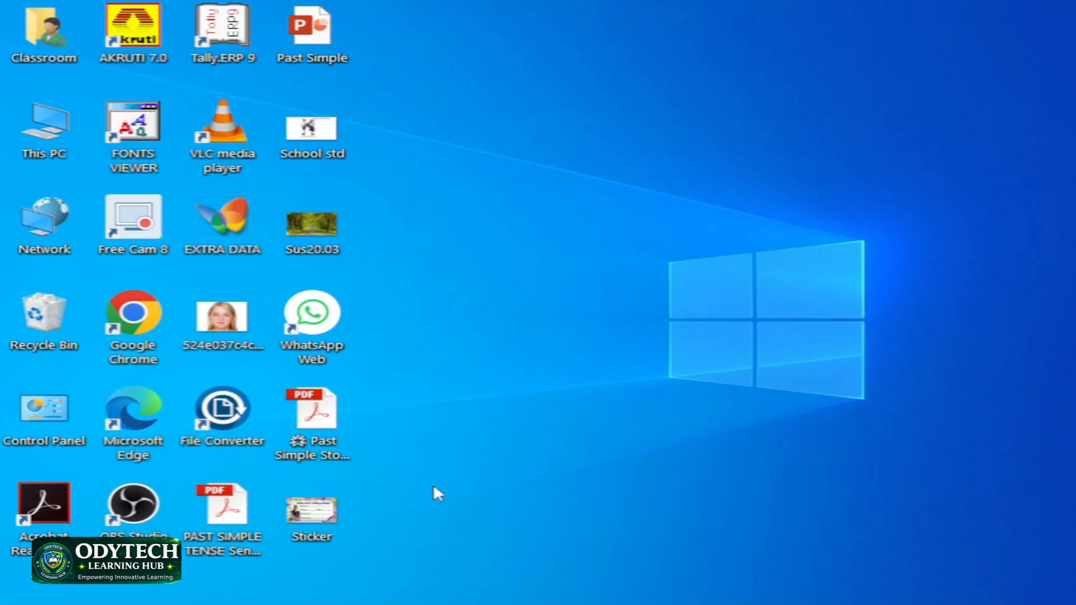
left_click_drag(331, 510, 569, 552)
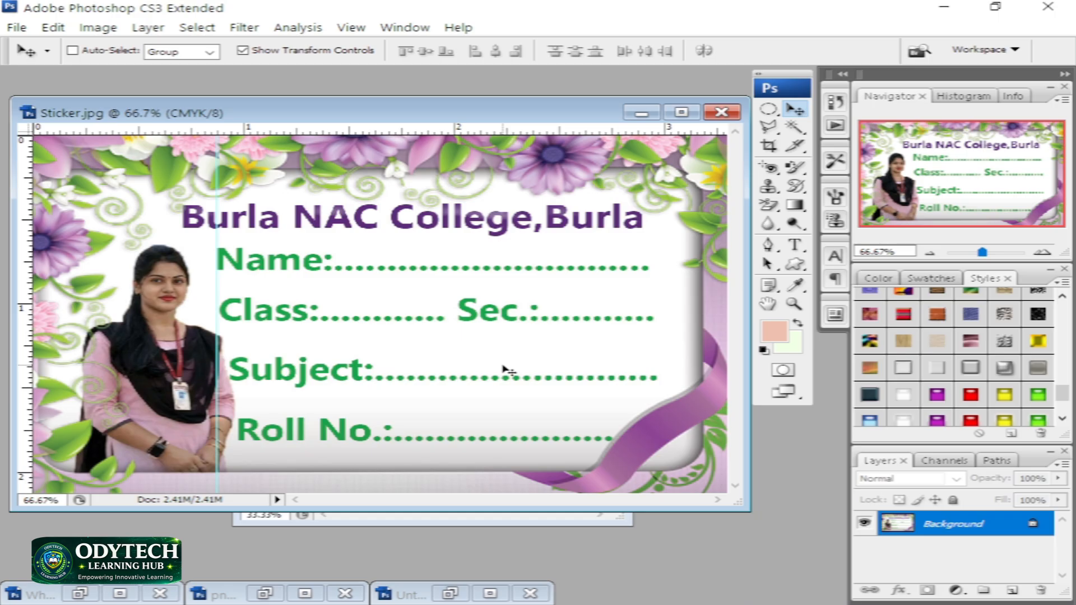
left_click_drag(532, 112, 615, 397)
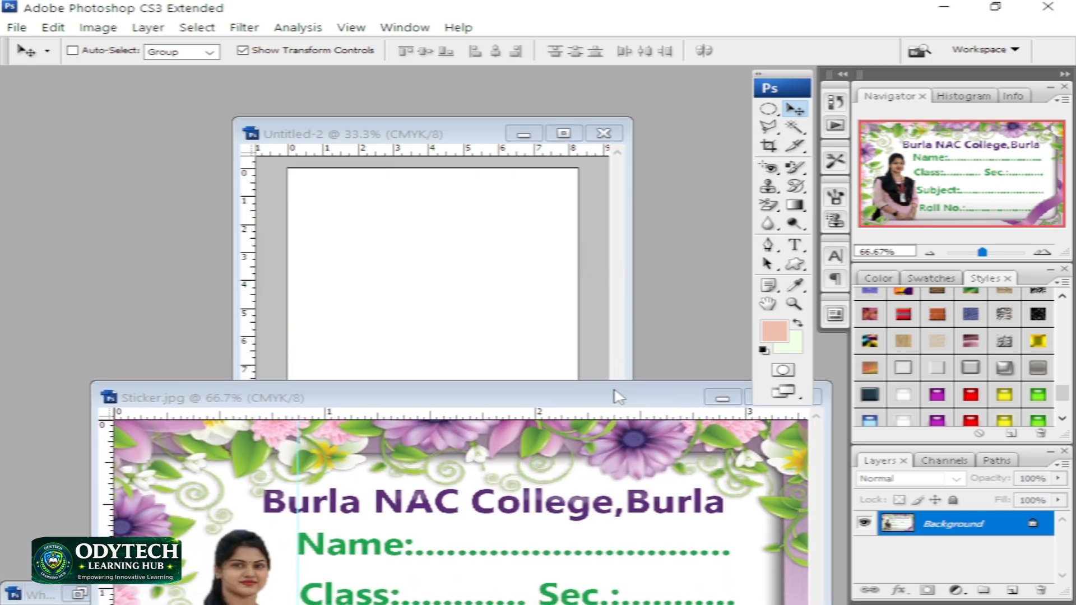
left_click(435, 133)
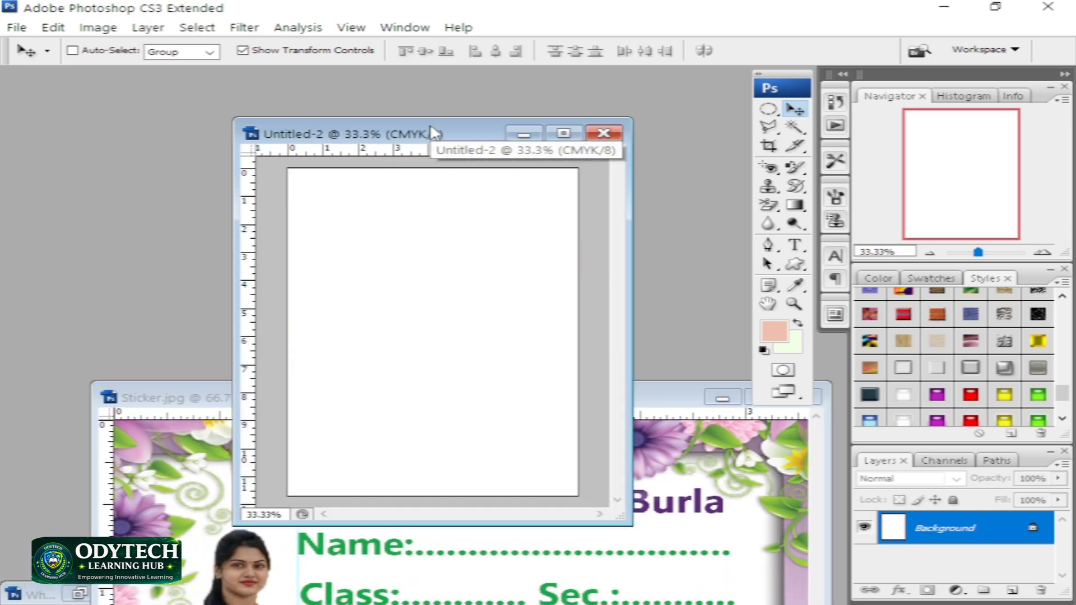
left_click_drag(648, 578, 503, 299)
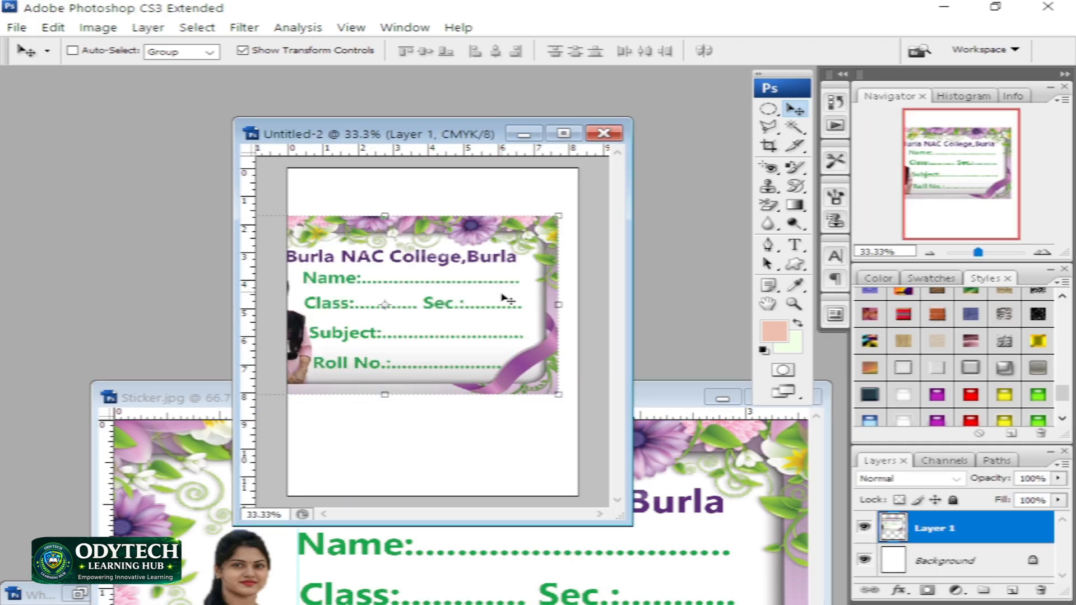
left_click_drag(445, 336, 471, 314)
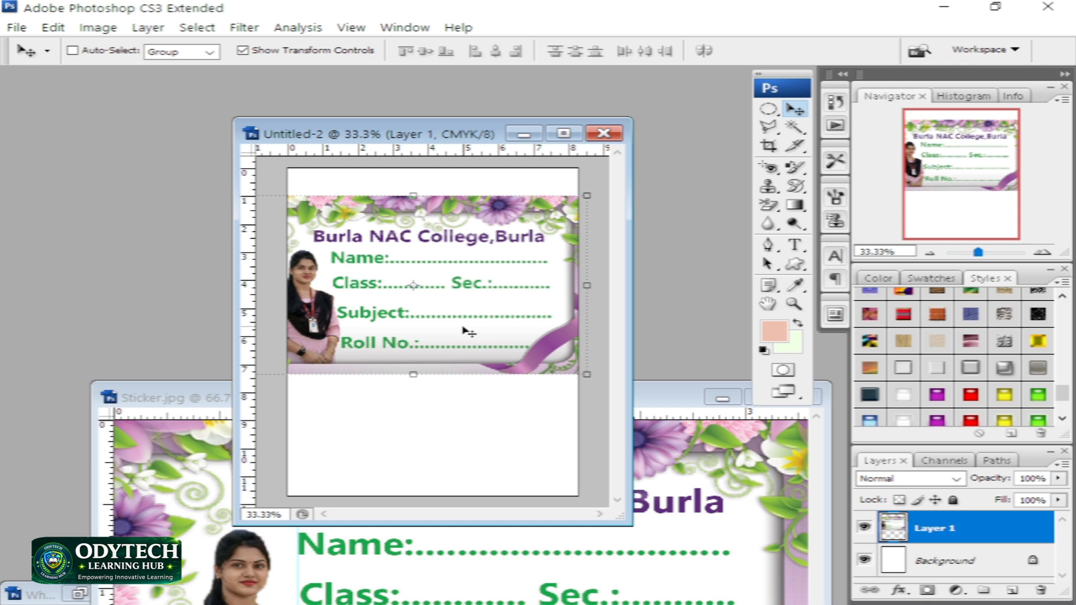
key("ctrl+z")
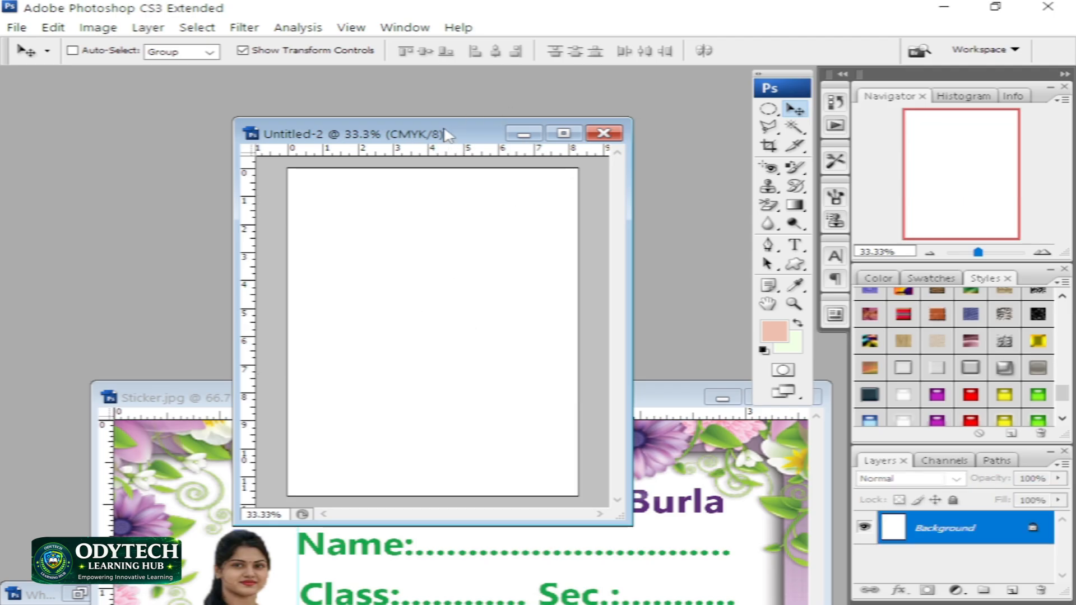
Set the blank page's image resolution to 300 pixels/inch, keeping its size at 8.27 × 11.69 inches.
left_click_drag(443, 140, 445, 117)
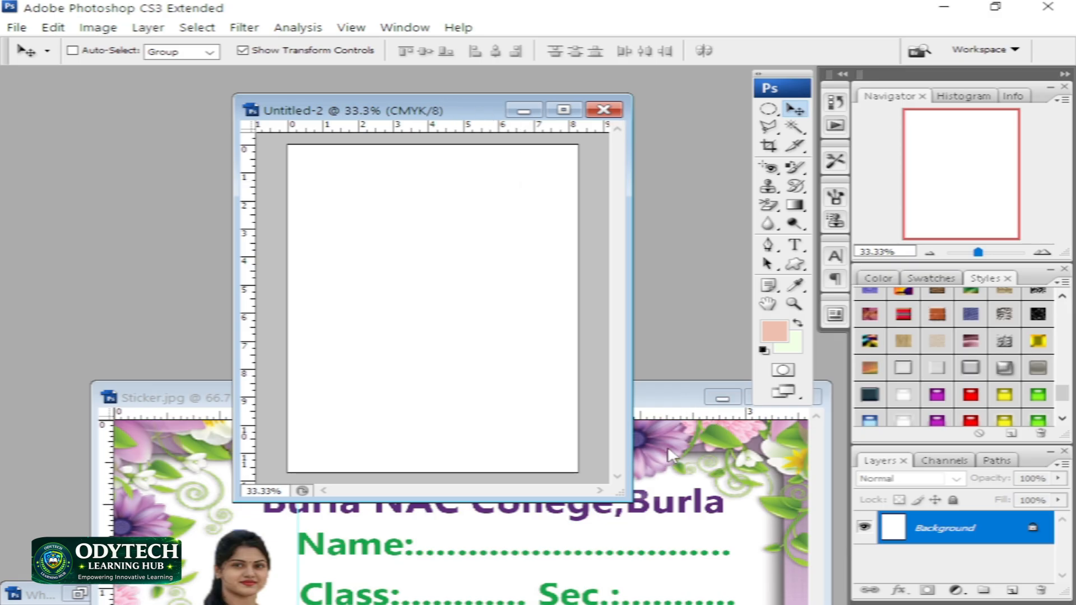
right_click(447, 112)
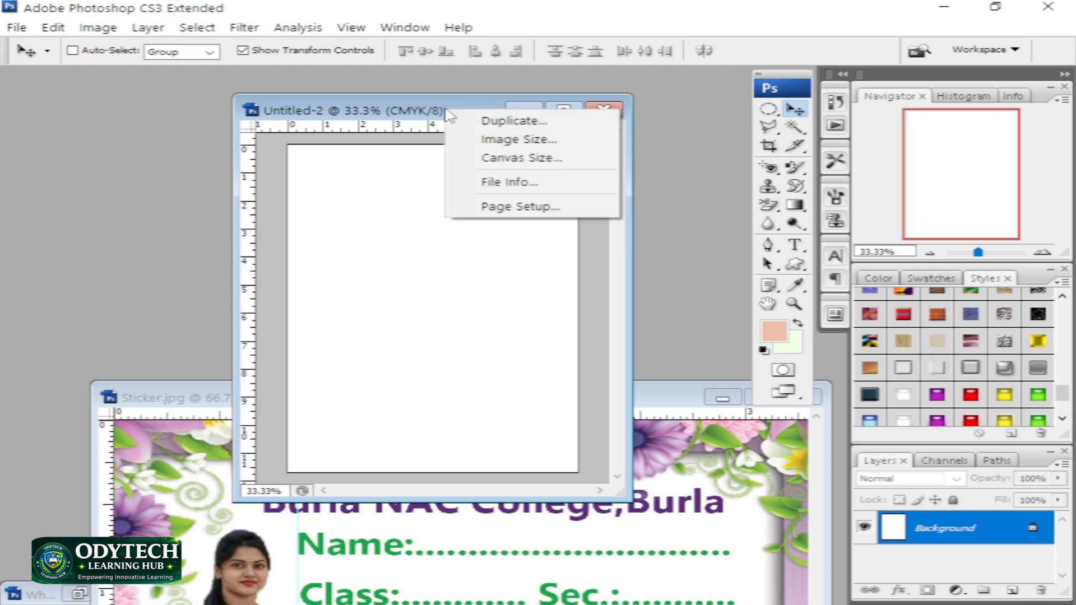
left_click(486, 140)
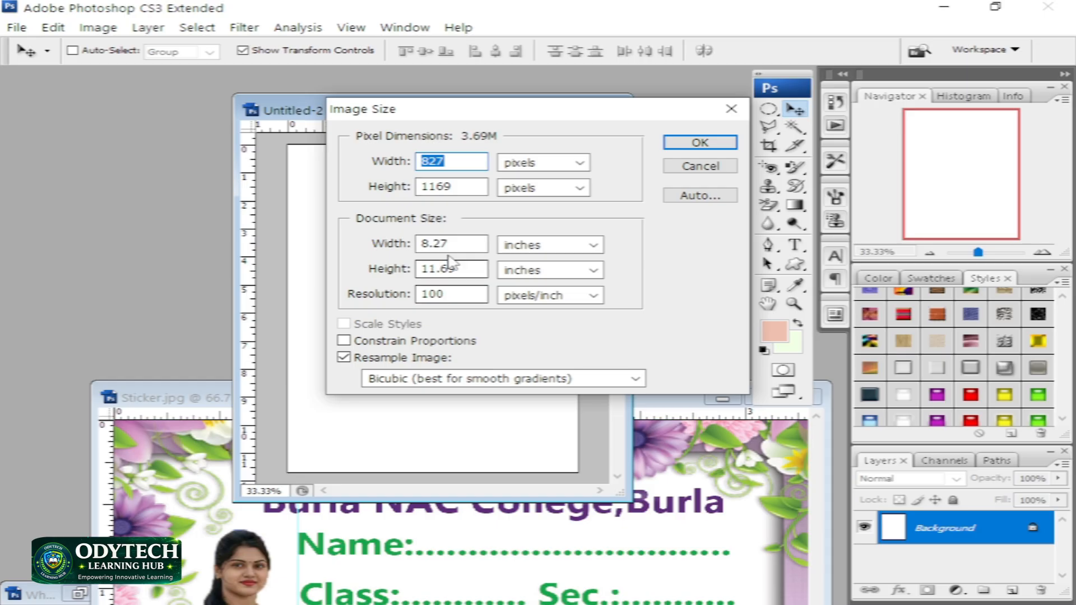
left_click_drag(448, 295, 413, 301)
type("300")
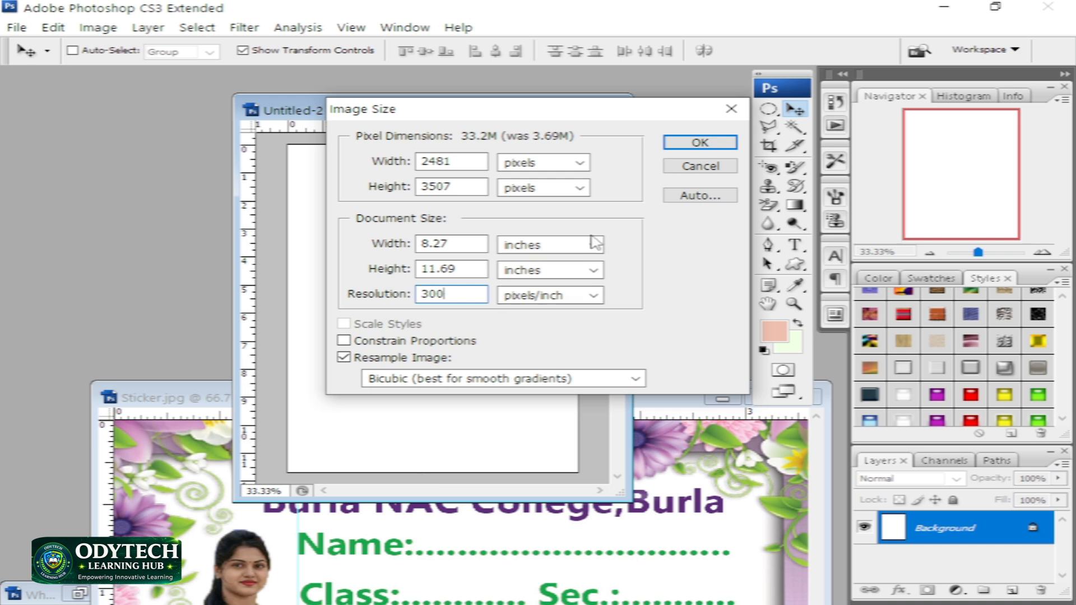
left_click(698, 140)
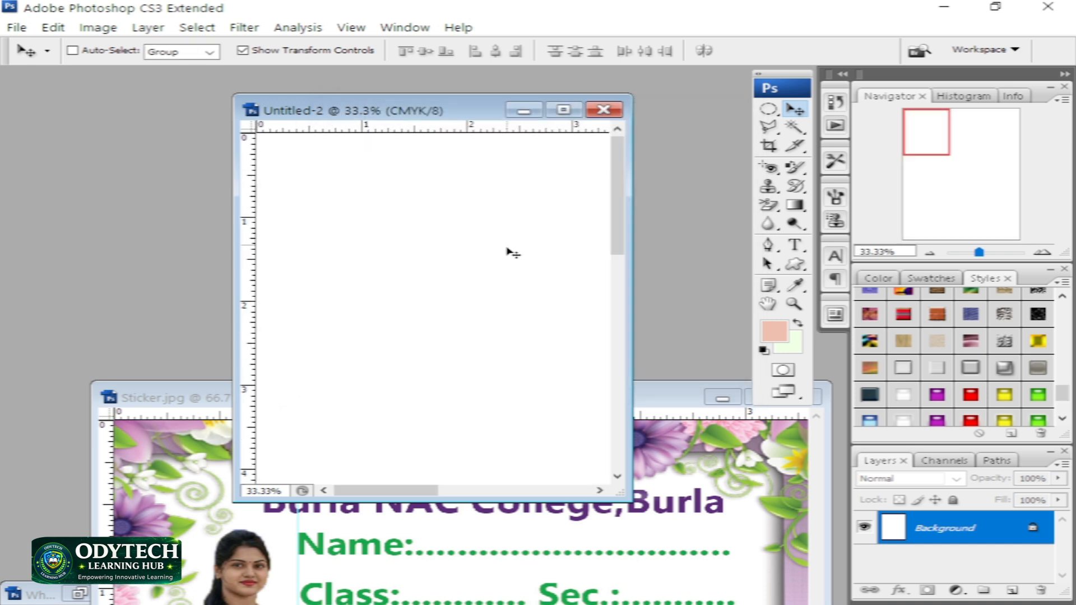
Place the Sticker image on the blank page as a new layer at its original size.
key("ctrl+0")
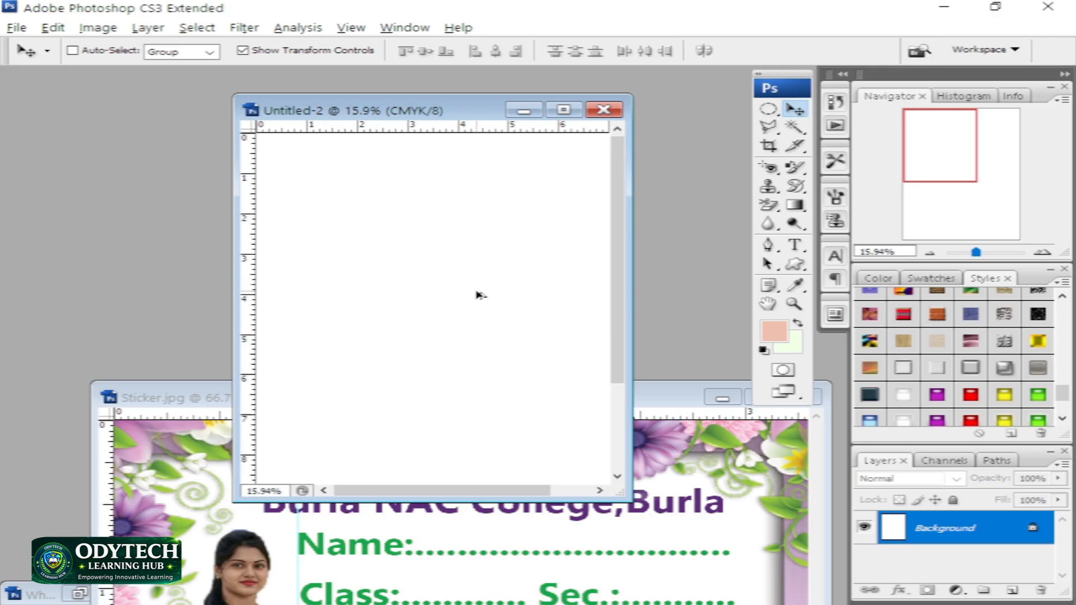
scroll(481, 296, "down", 3)
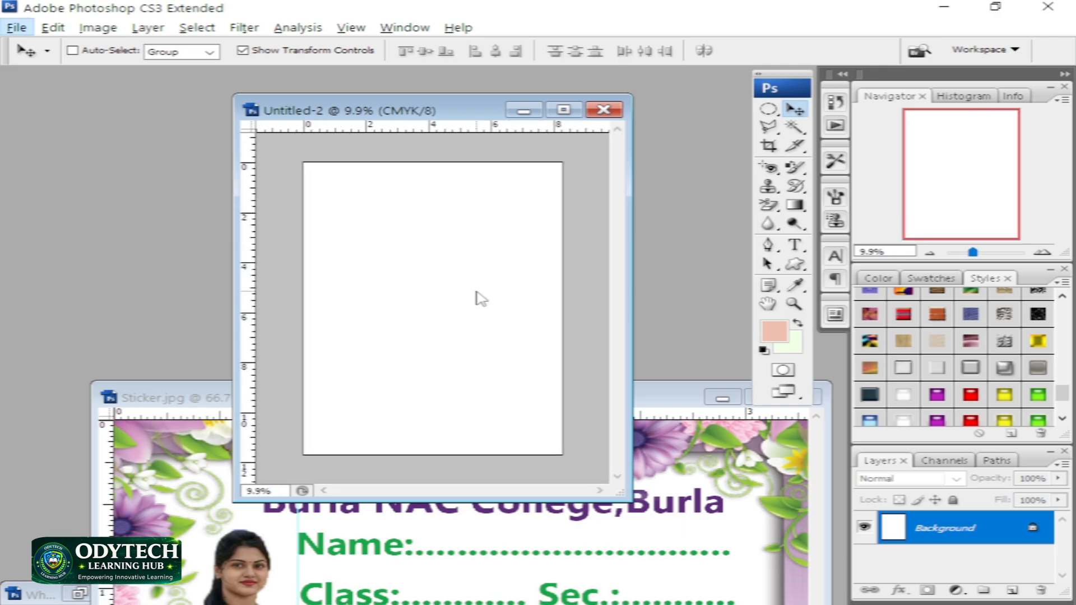
left_click(474, 563)
left_click_drag(474, 562, 388, 239)
key("ctrl+t")
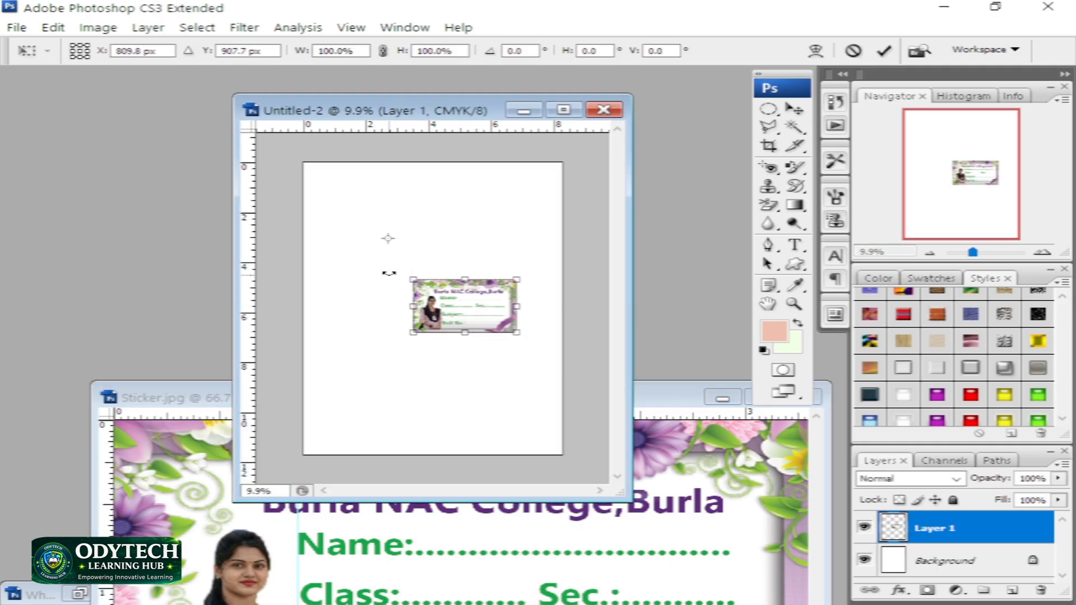
key("Return")
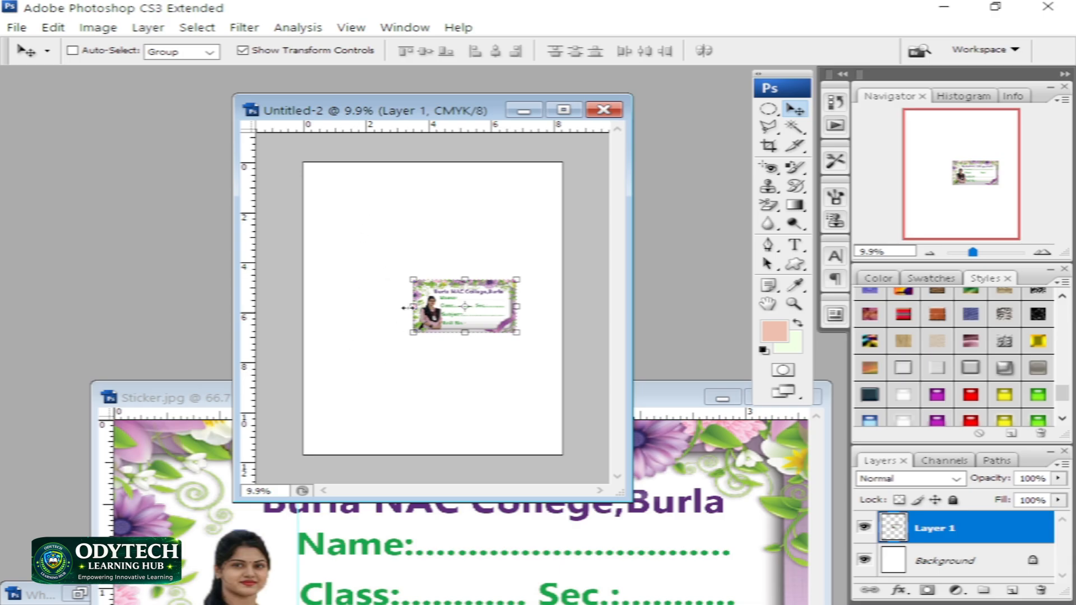
Add guides just inside the page's left and top edges, and move the sticker into the corner they form.
left_click_drag(253, 283, 312, 279)
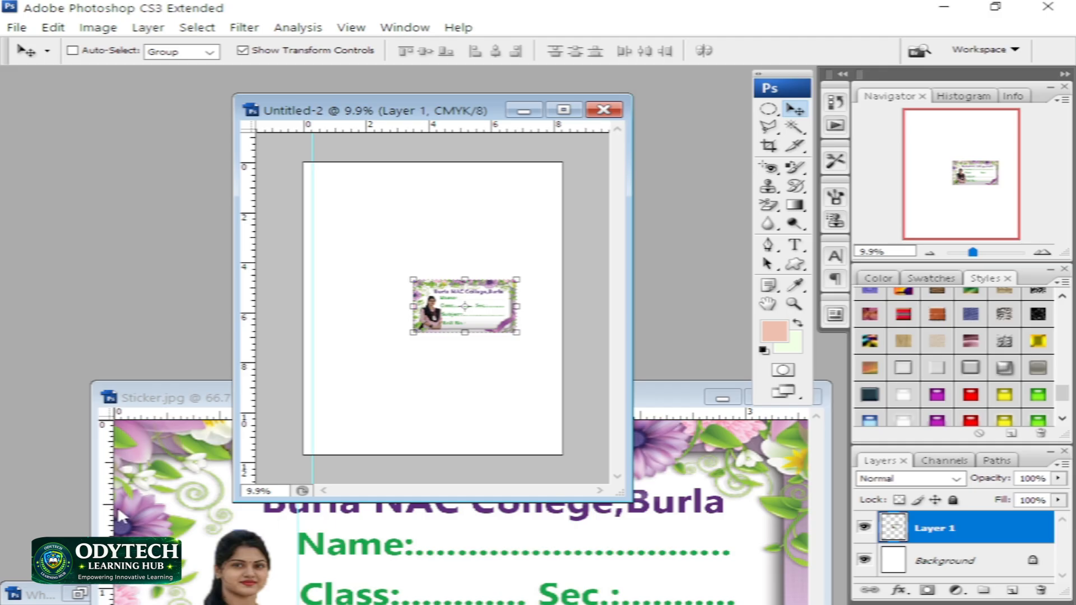
left_click_drag(465, 130, 474, 166)
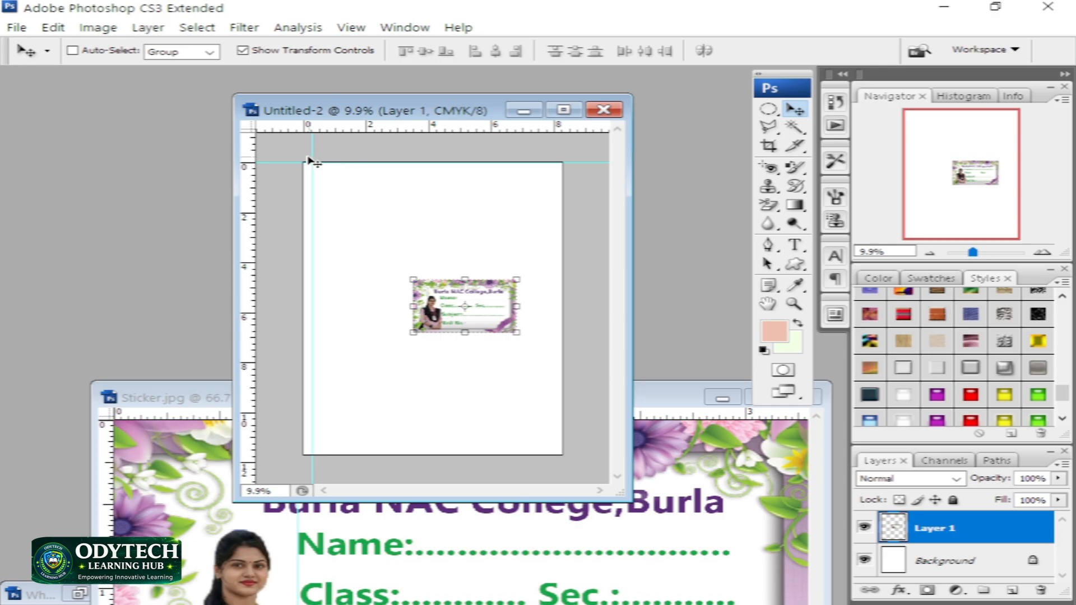
left_click_drag(285, 163, 284, 166)
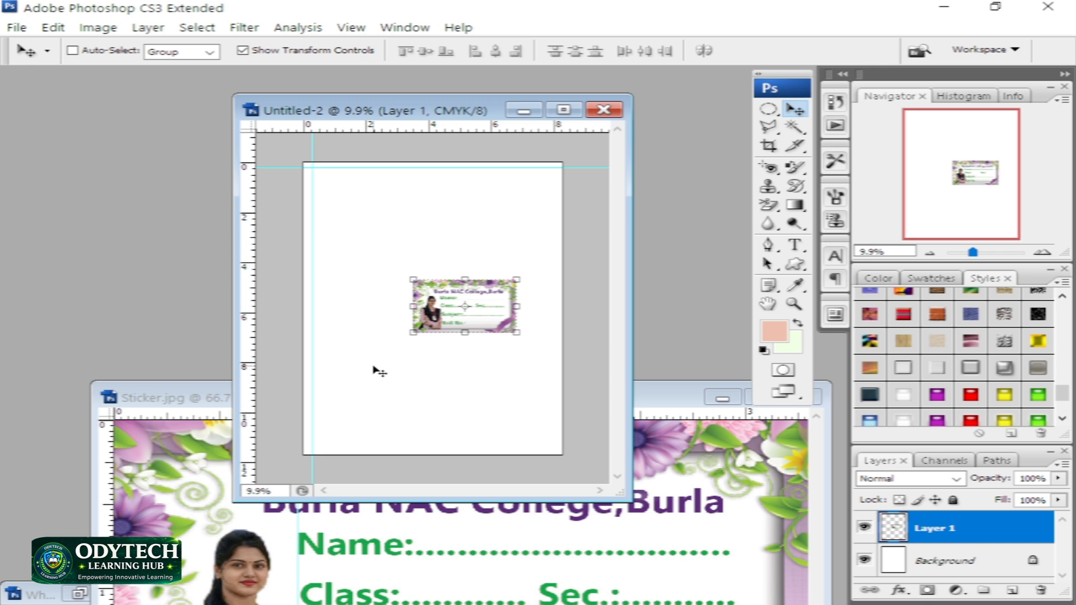
left_click_drag(491, 319, 386, 214)
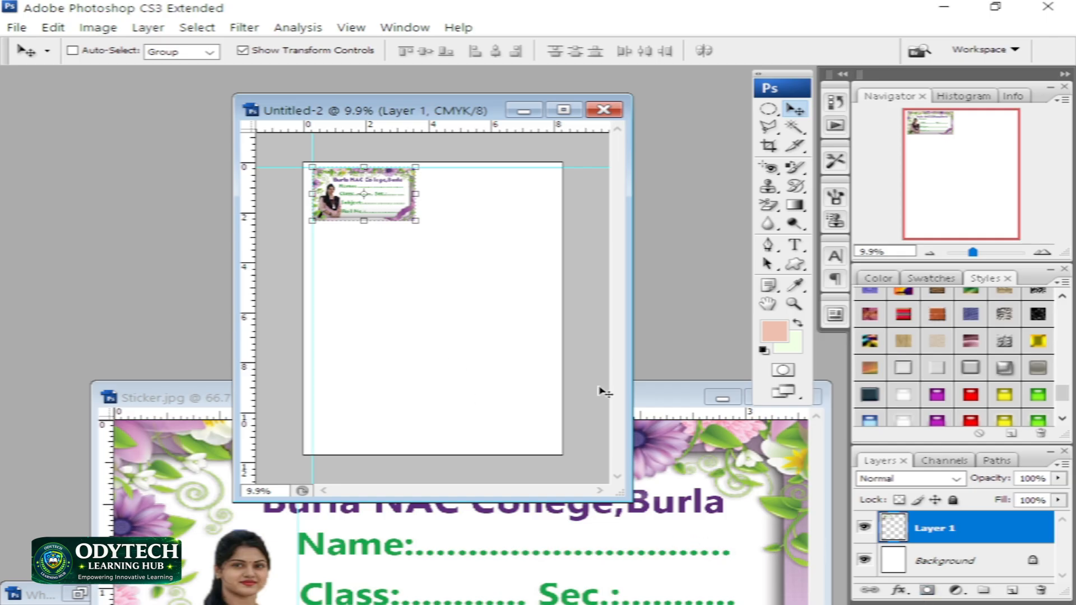
Duplicate the sticker beside the original along the top guide, leaving a small gap between the two.
key("alt")
left_click_drag(392, 223, 496, 222)
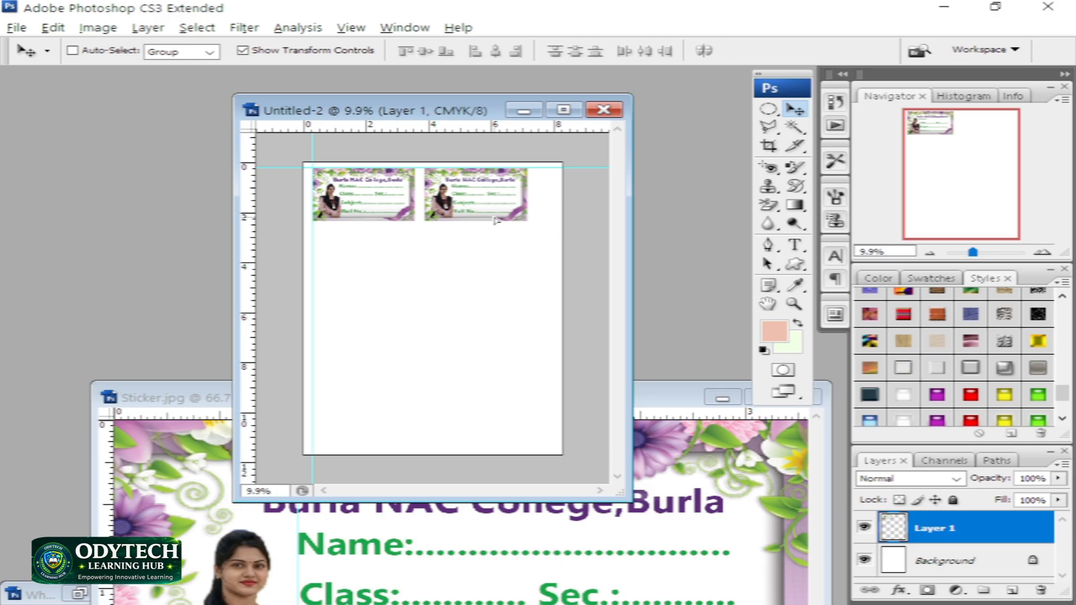
left_click_drag(496, 221, 496, 221)
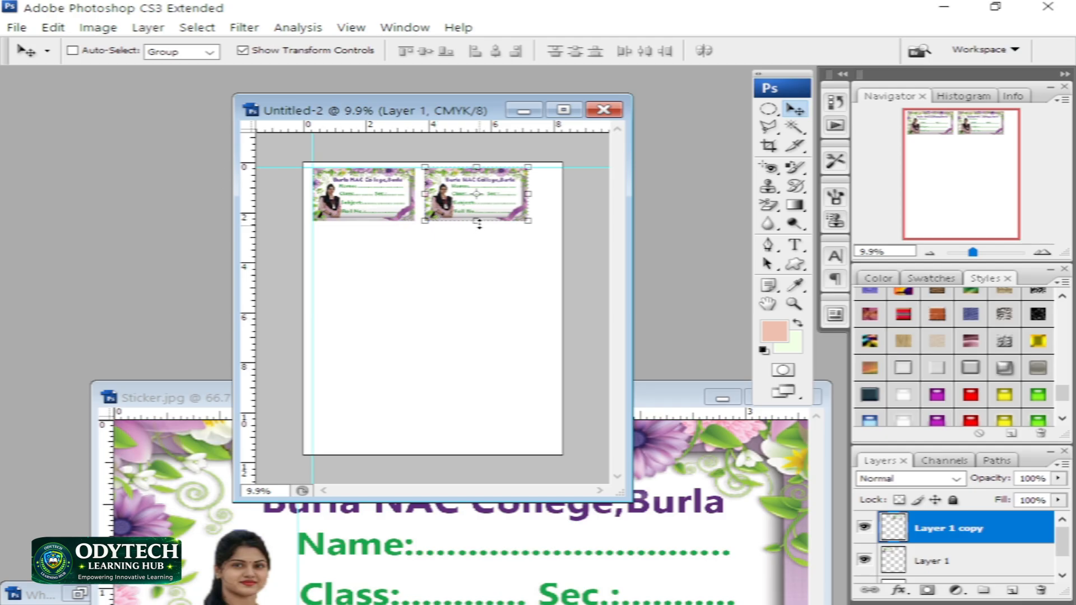
scroll(444, 308, "up", 3)
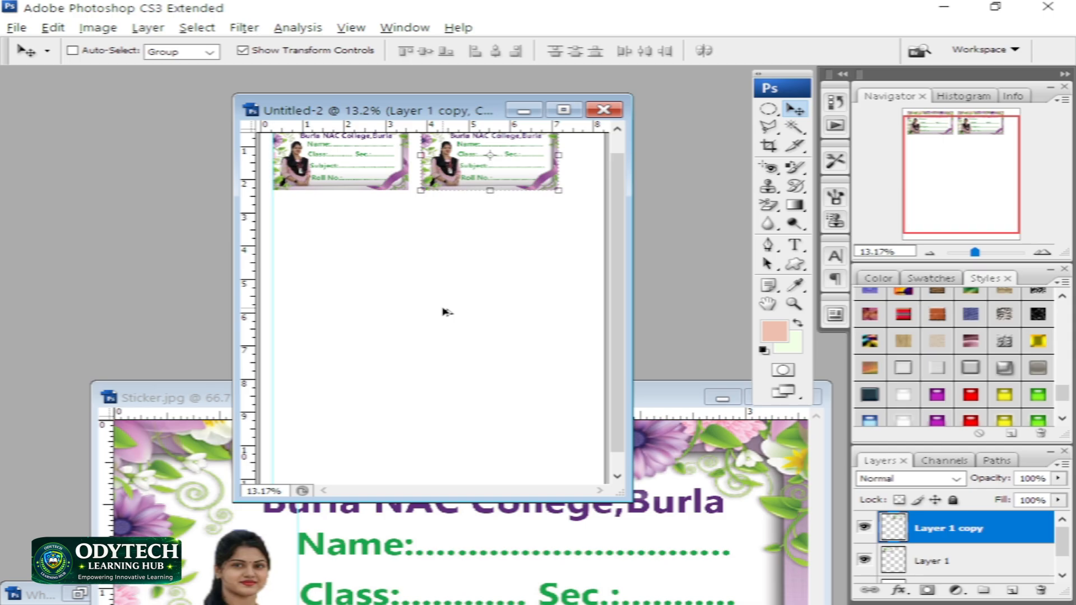
scroll(473, 247, "up", 1)
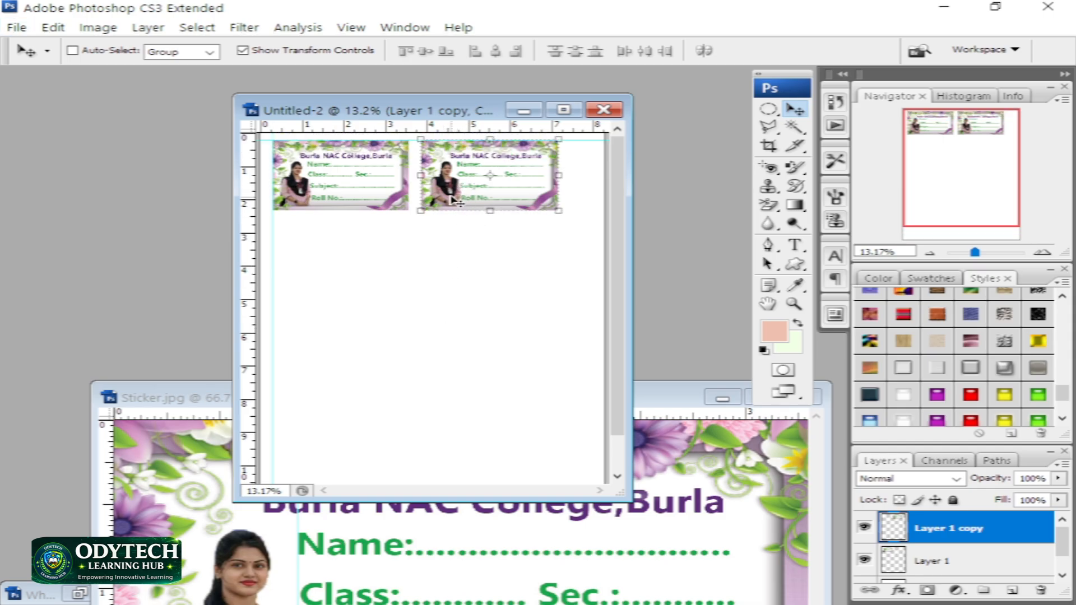
left_click_drag(457, 169, 455, 167)
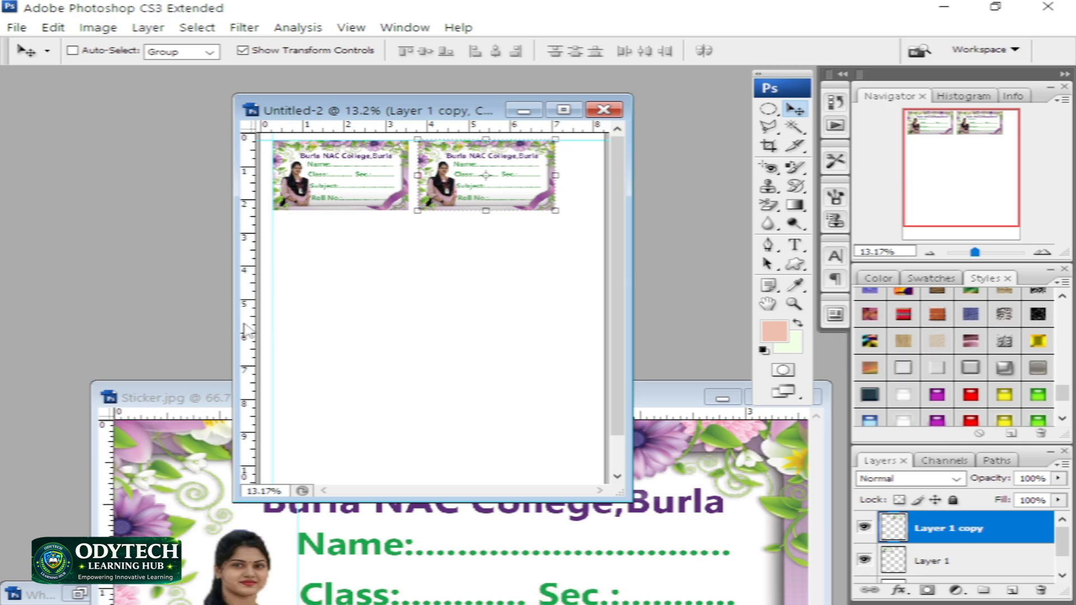
Shift the vertical guide nearer the page's left edge and nudge the duplicate sticker farther right from the original.
left_click_drag(270, 319, 269, 331)
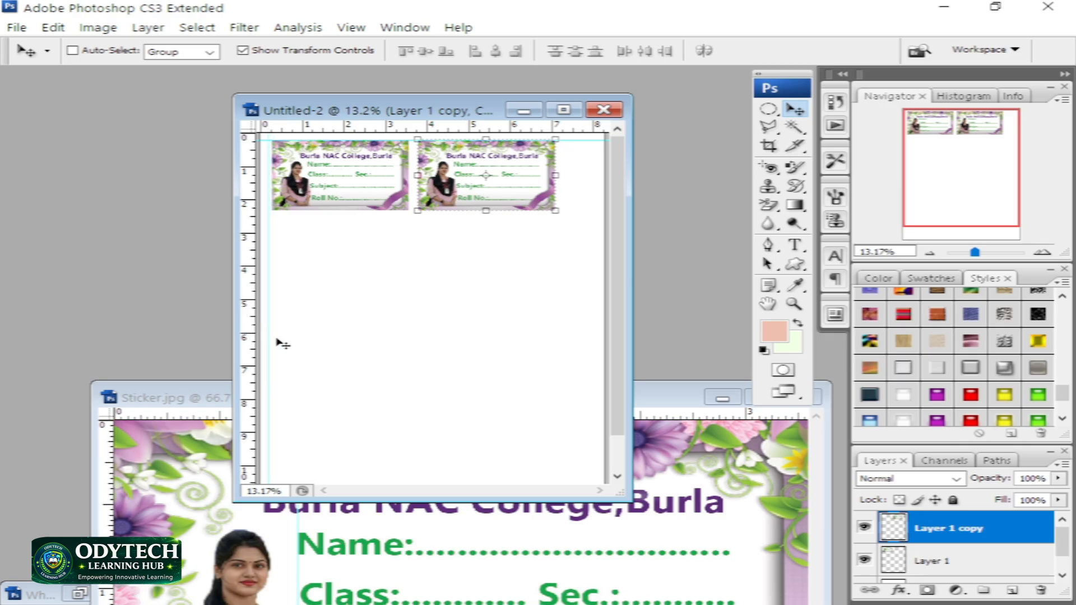
key("shift+Right")
key("shift+Right")
key("shift+Right")
key("shift+Right")
key("shift+Right")
key("shift+Right")
key("shift+Right")
key("shift+Right")
Select Layer 1 and nudge the original sticker left to the repositioned vertical guide.
right_click(335, 180)
left_click(385, 187)
key("shift+Left")
key("shift+Left")
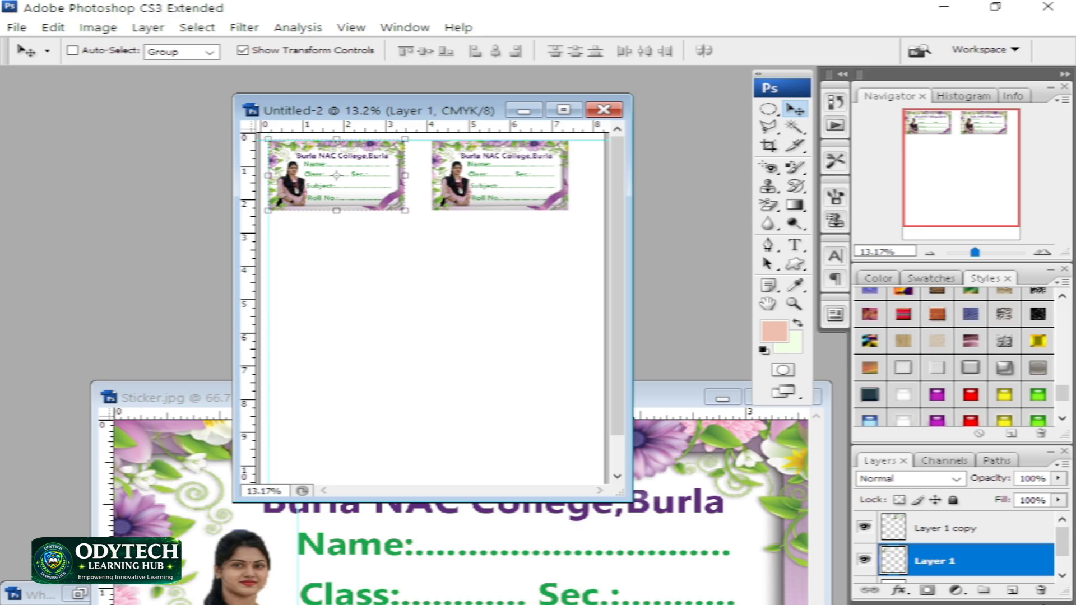
Select Layer 1 copy and move the duplicate sticker closer to the original, keeping it on the top guide.
scroll(953, 533, "down", 1)
scroll(951, 535, "up", 1)
right_click(495, 193)
left_click(533, 202)
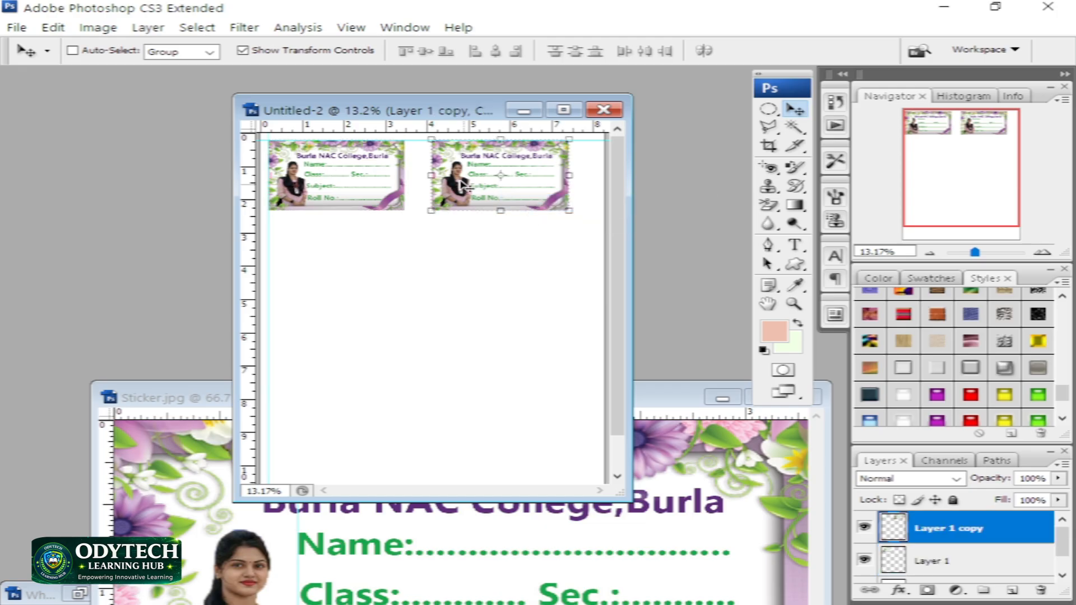
right_click(363, 189)
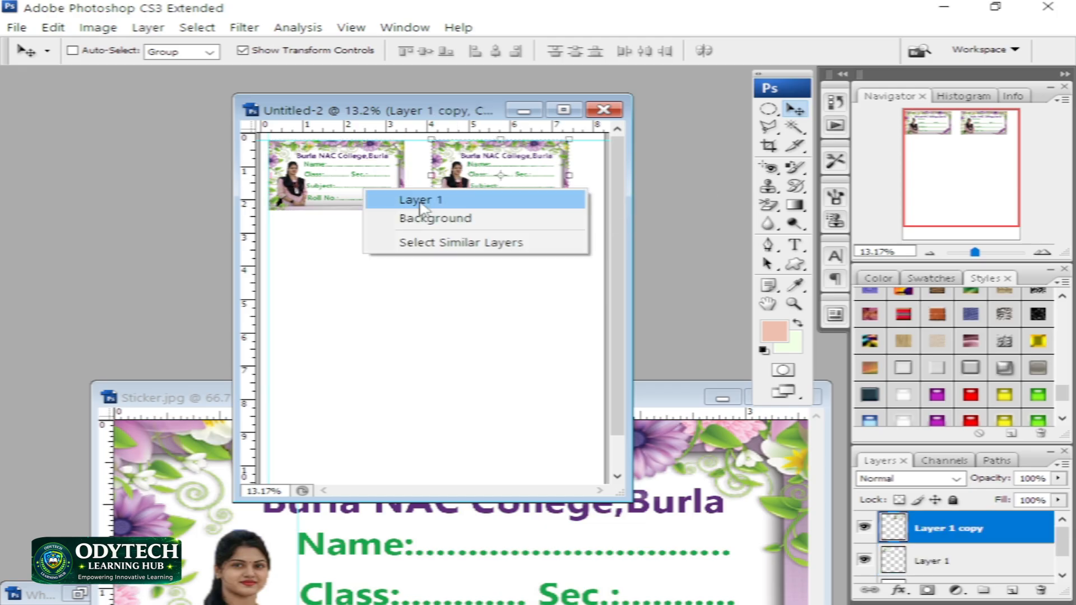
left_click(487, 163)
right_click(488, 162)
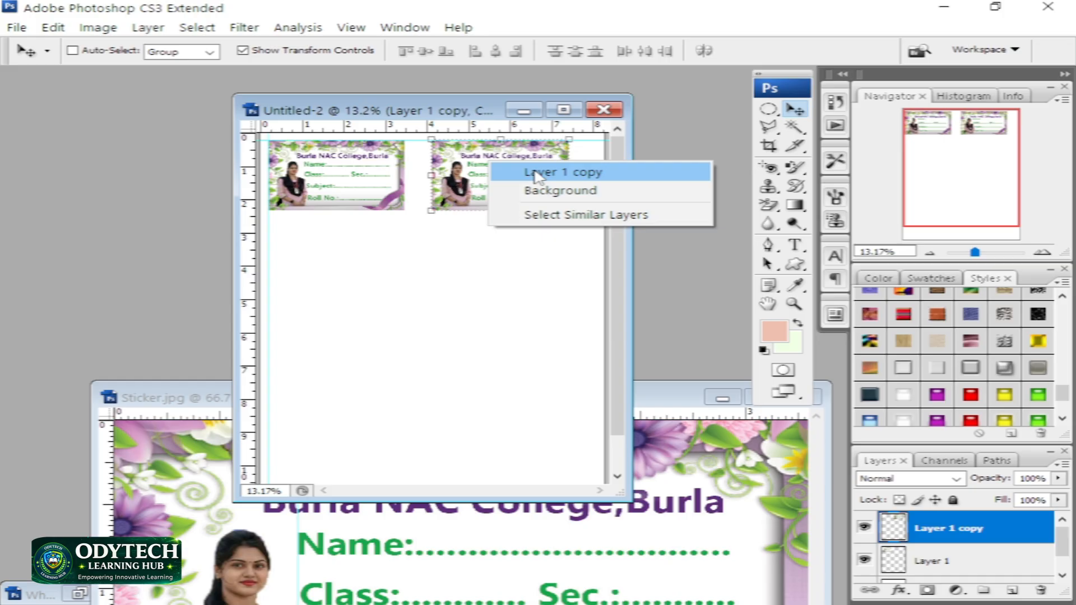
left_click(455, 188)
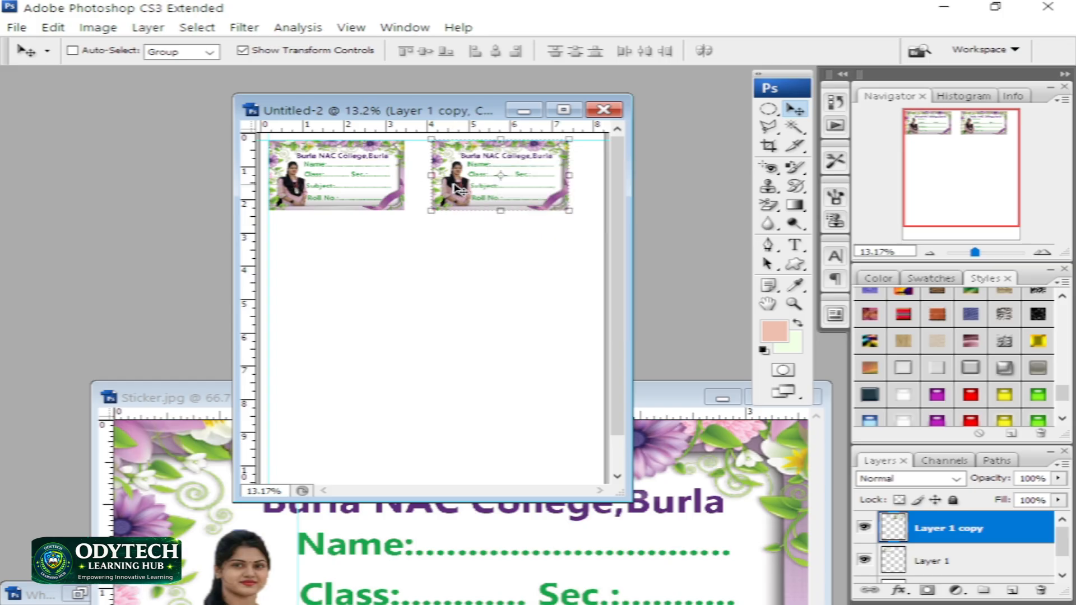
mouse_move(455, 189)
left_mouse_down()
mouse_move(427, 191)
mouse_move(441, 192)
left_mouse_up()
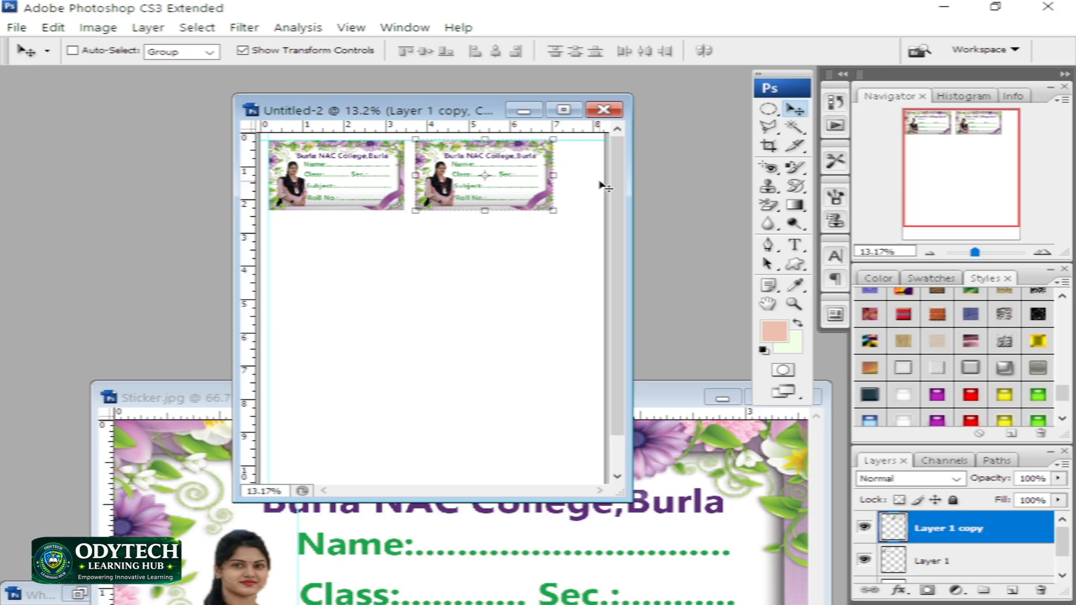
Select both stickers as similar layers, duplicate them directly below as a second row, and nudge the new row up slightly.
key("ctrl+minus")
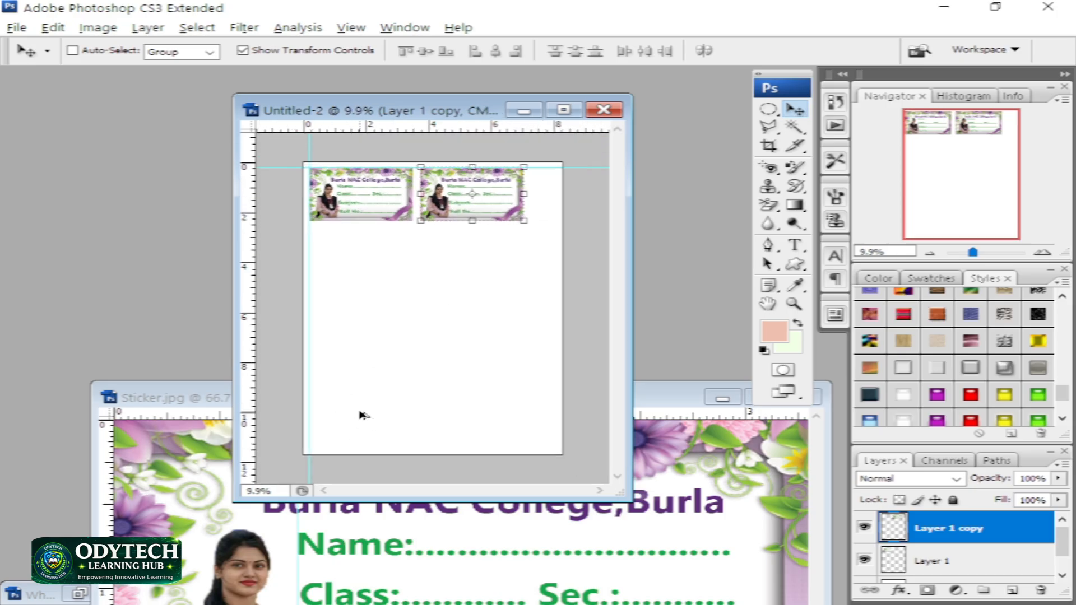
key("alt")
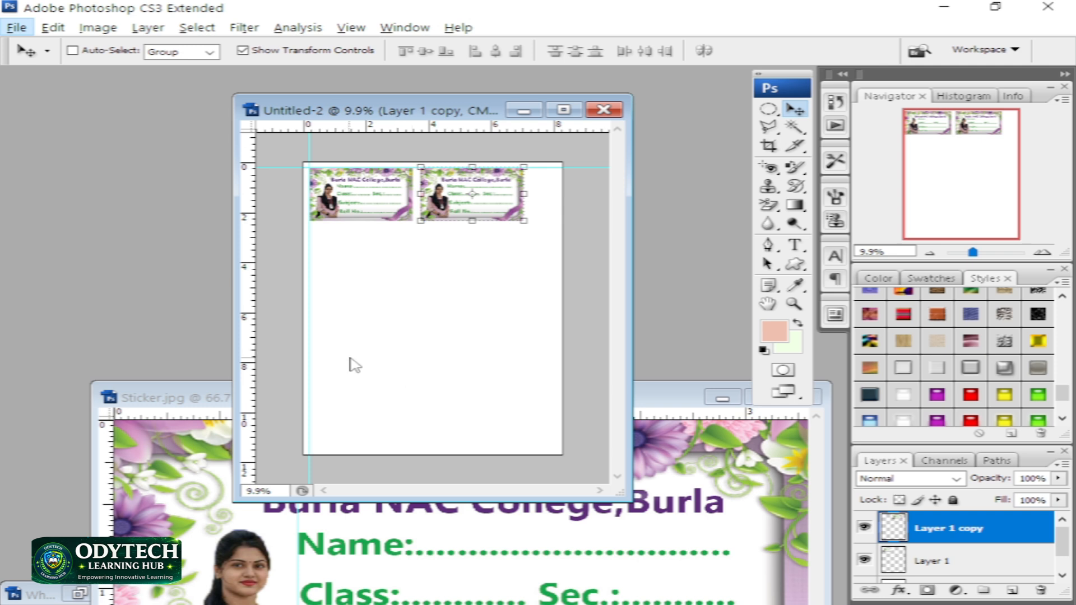
right_click(367, 206)
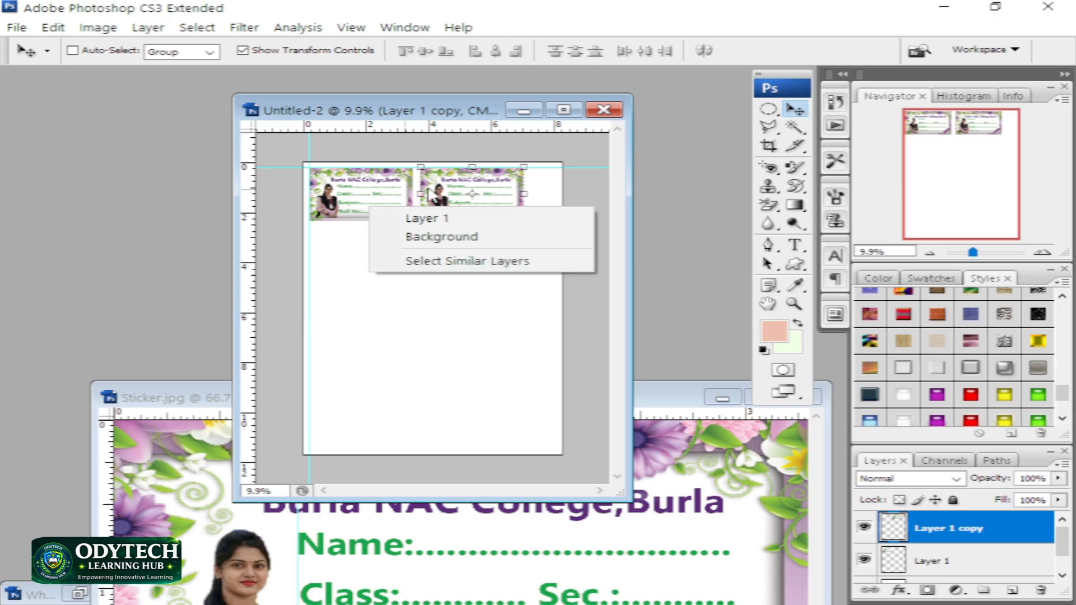
right_click(438, 184)
left_click(363, 198)
right_click(365, 203)
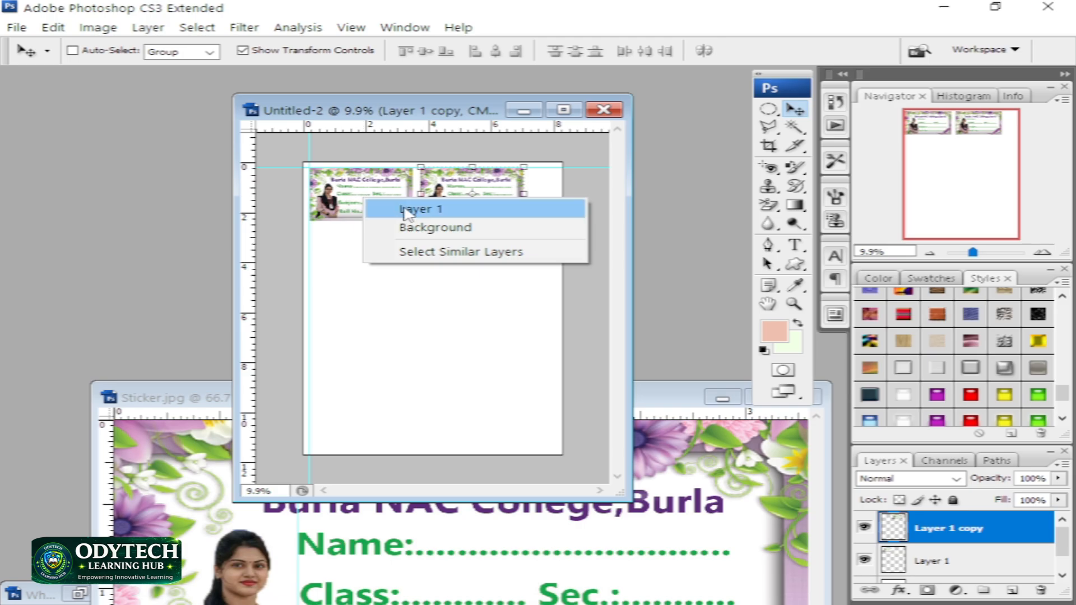
left_click(418, 252)
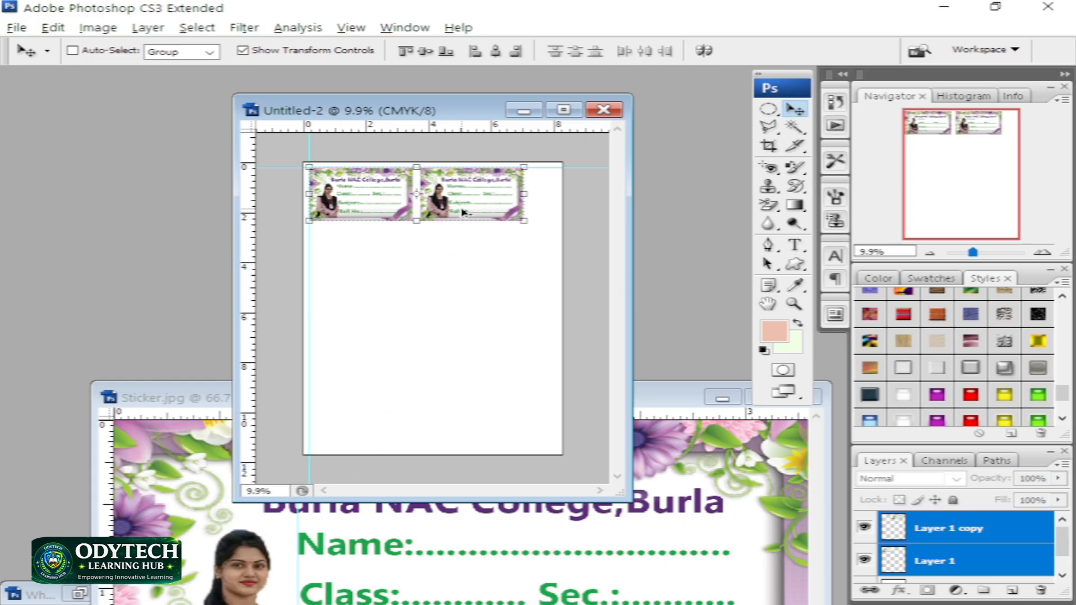
left_click_drag(463, 214, 463, 275)
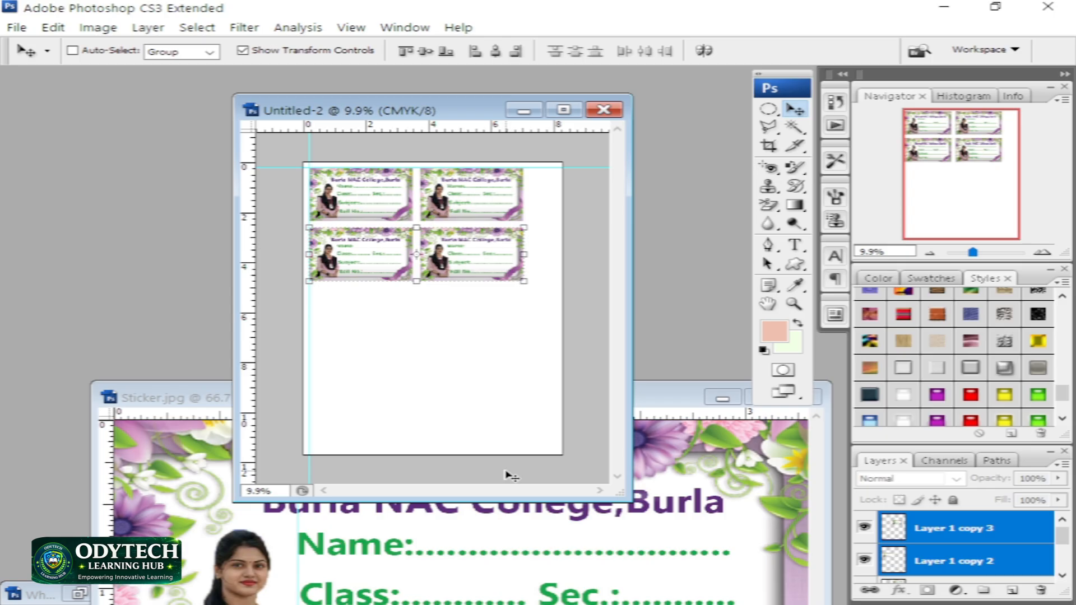
key("Up")
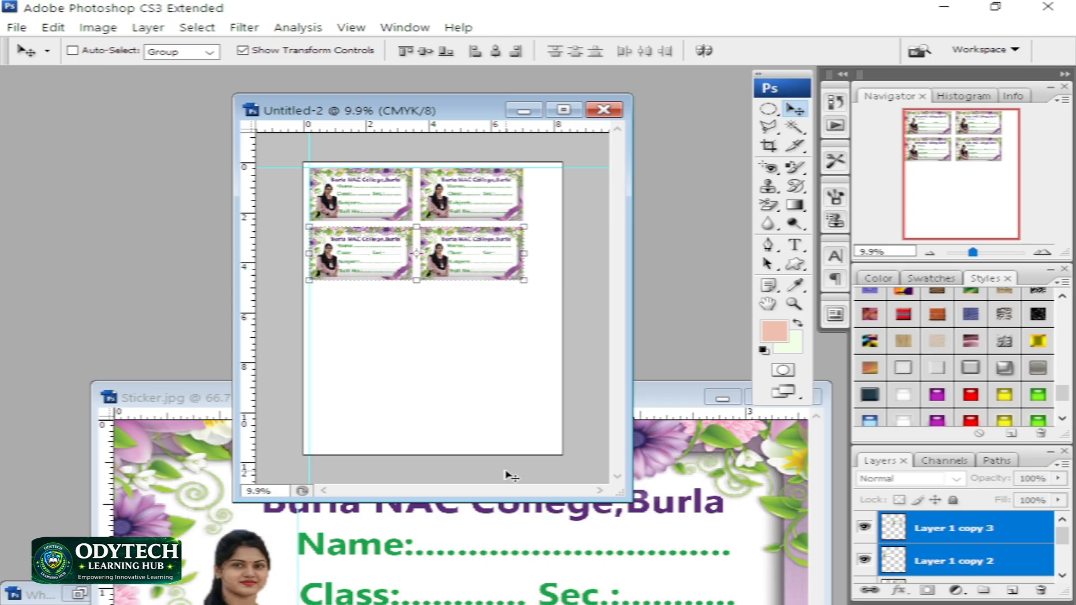
key("Up")
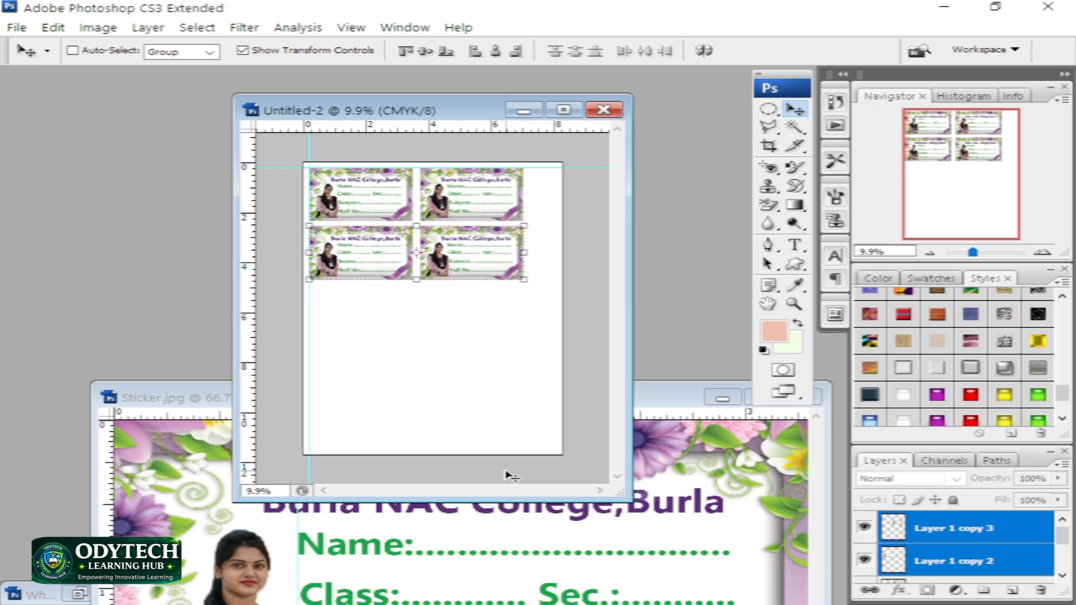
Select all four stickers as similar layers, duplicate them below as the third and fourth rows, and nudge the copies up to even the gap.
right_click(381, 259)
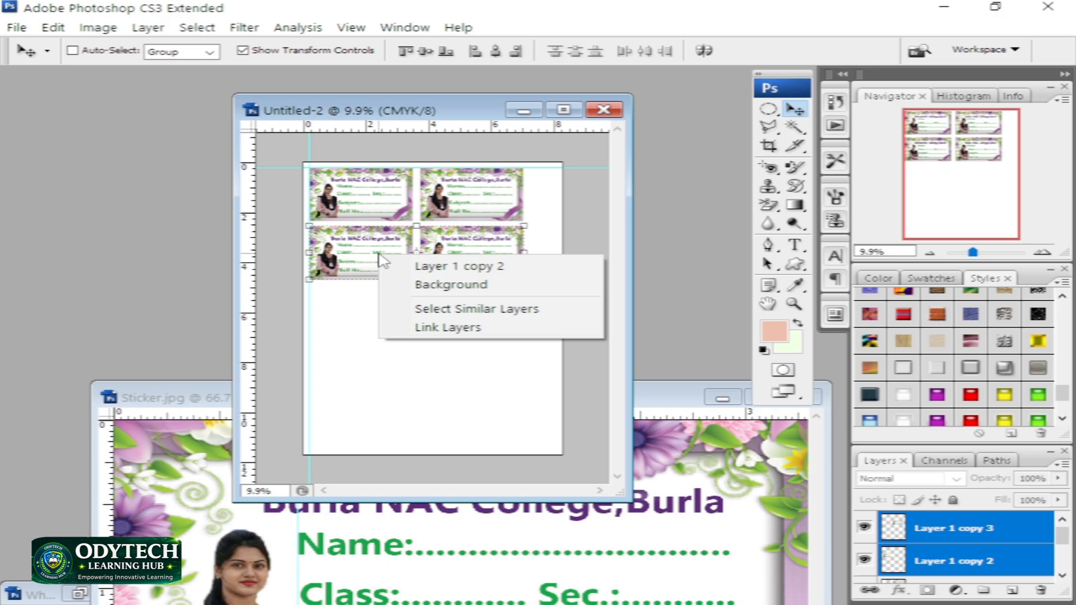
left_click(487, 310)
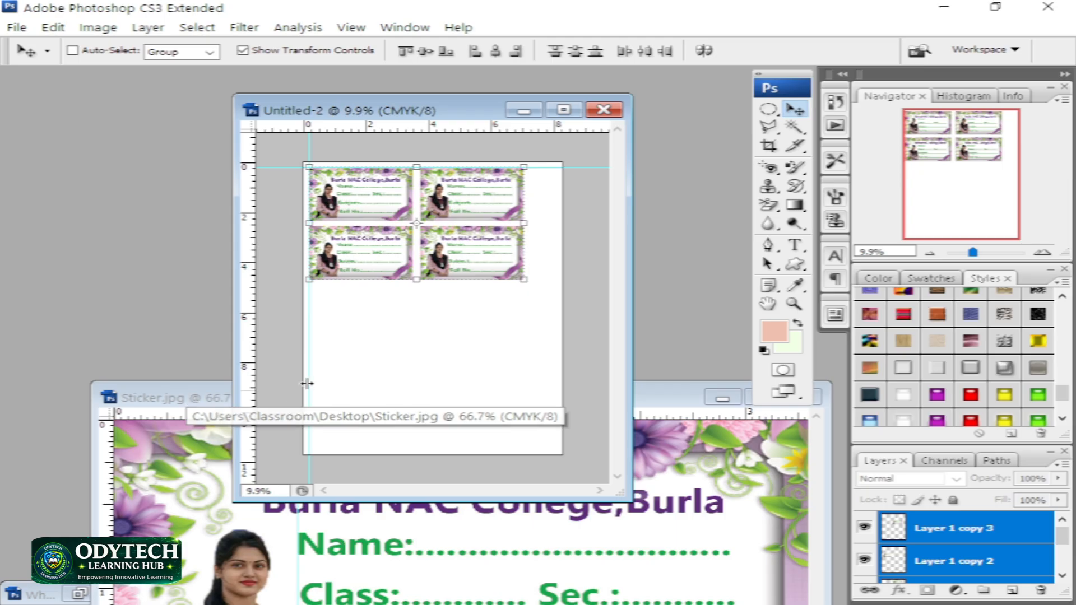
left_click_drag(376, 272, 375, 383)
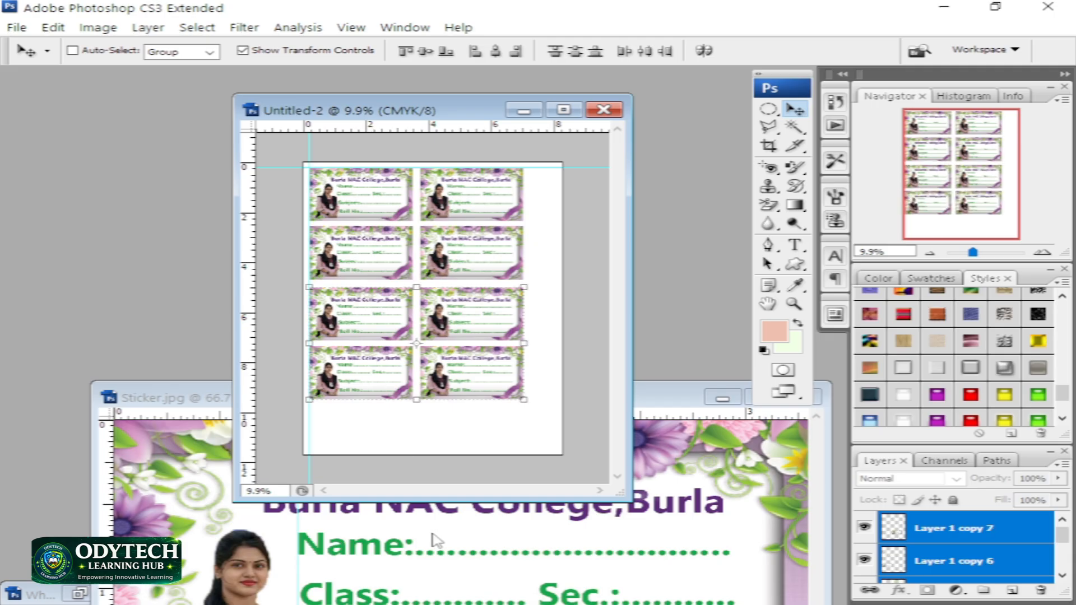
key("shift+Up")
key("shift+Up")
key("shift+Up")
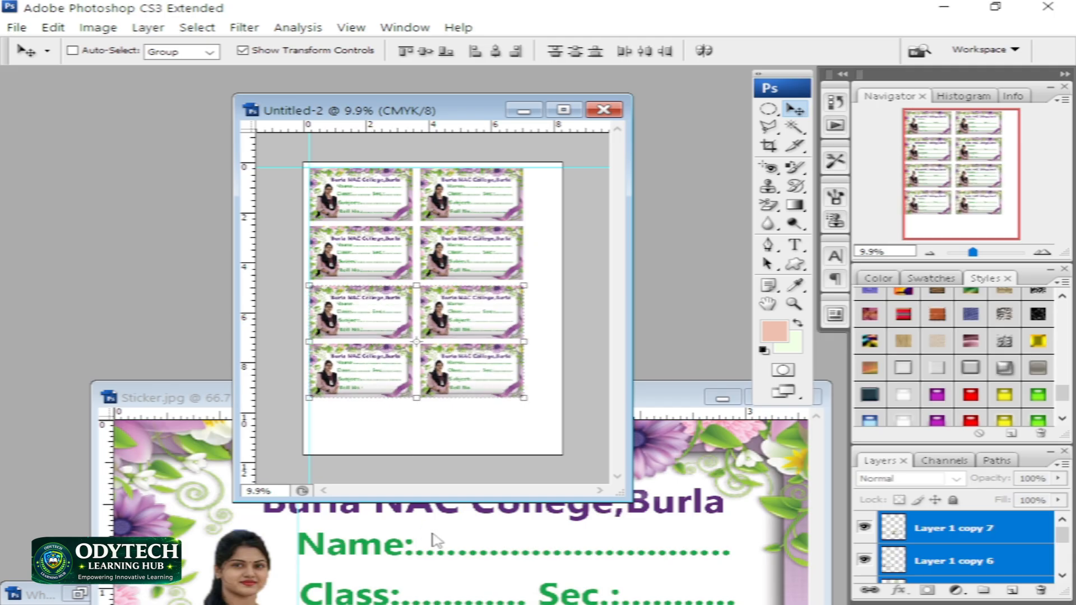
key("shift+Up")
key("shift+Up")
key("shift+Up")
key("shift+Up")
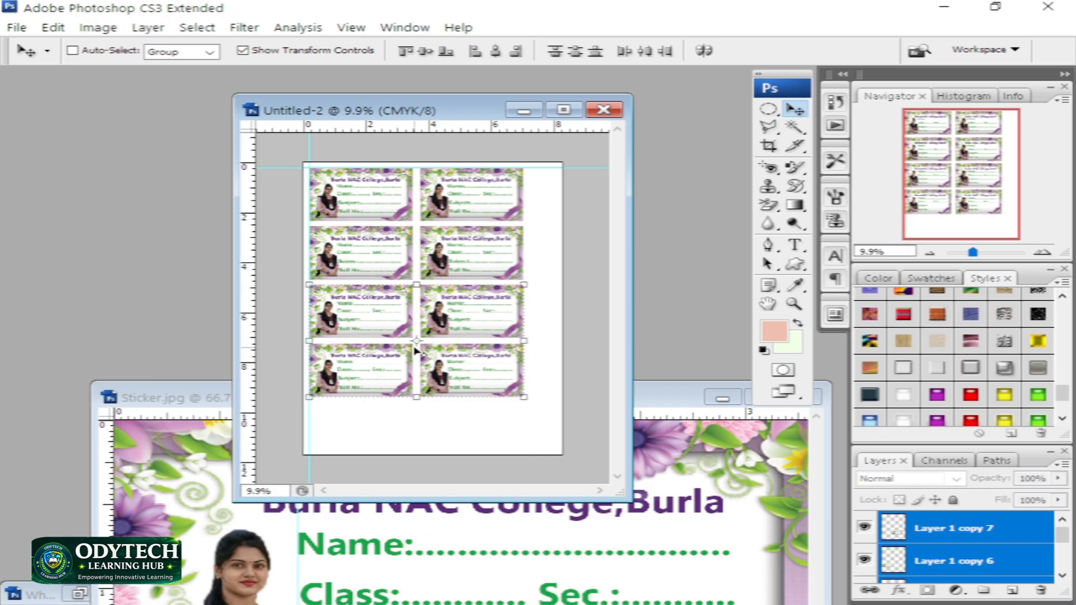
Select the two fourth-row stickers, Layer 1 copy 6 and Layer 1 copy 7, and duplicate them below as a fifth row.
right_click(357, 376)
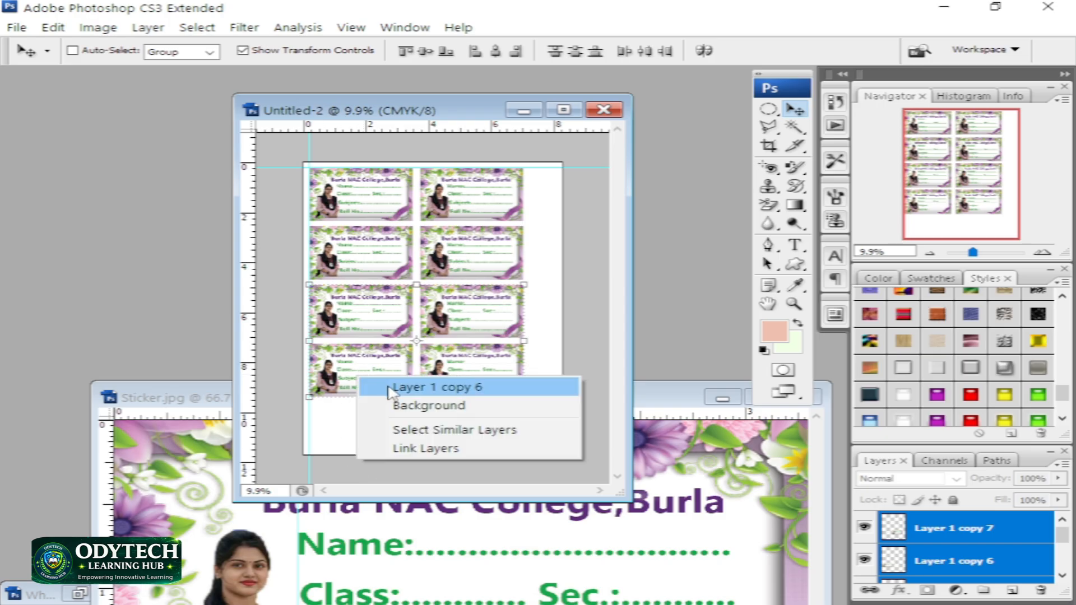
left_click(387, 387)
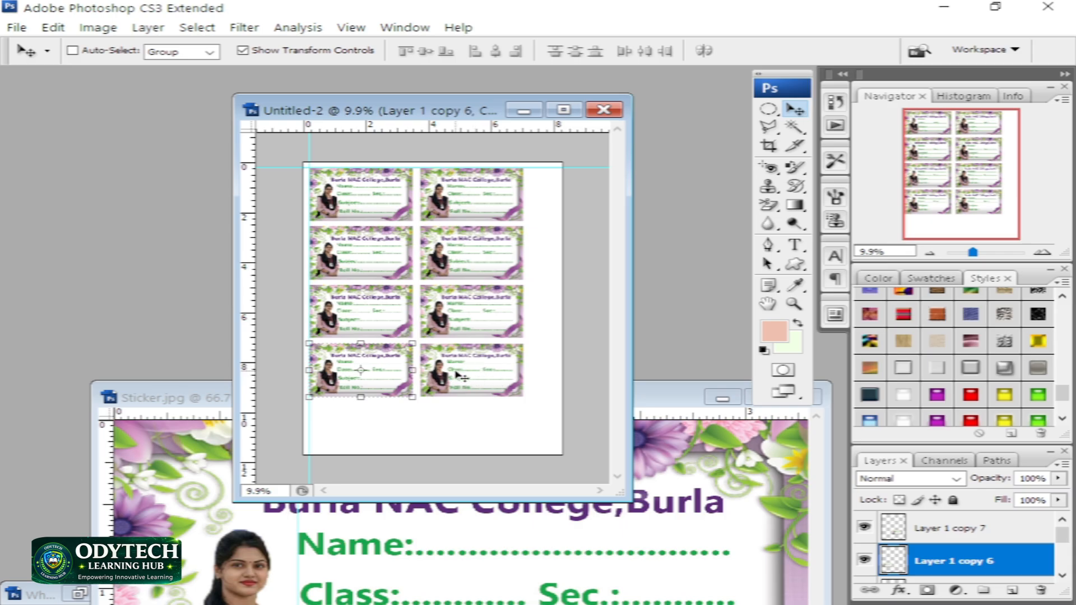
right_click(361, 378)
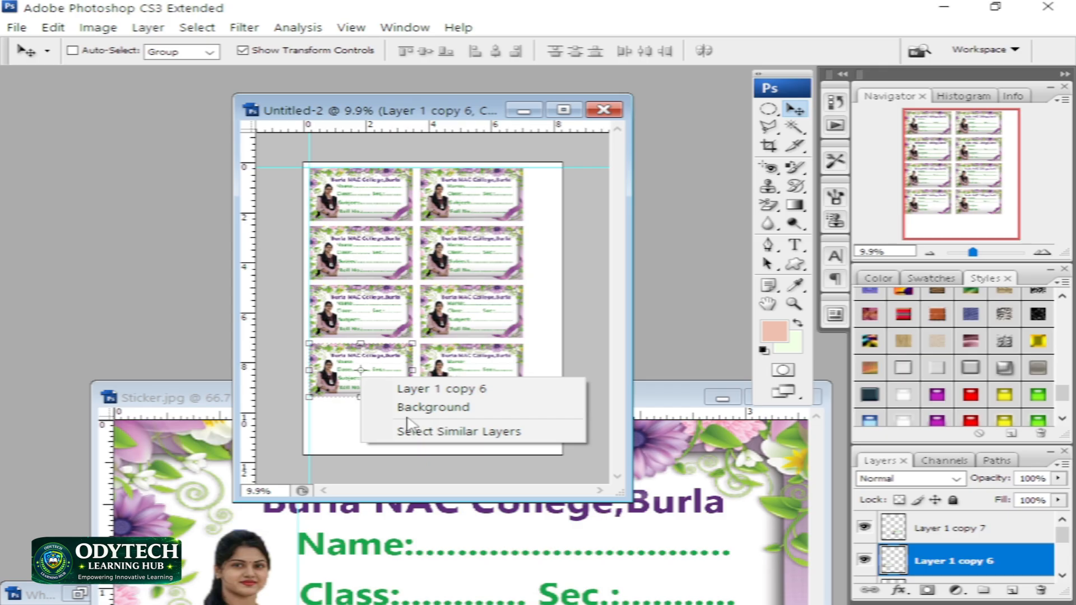
left_click(443, 363)
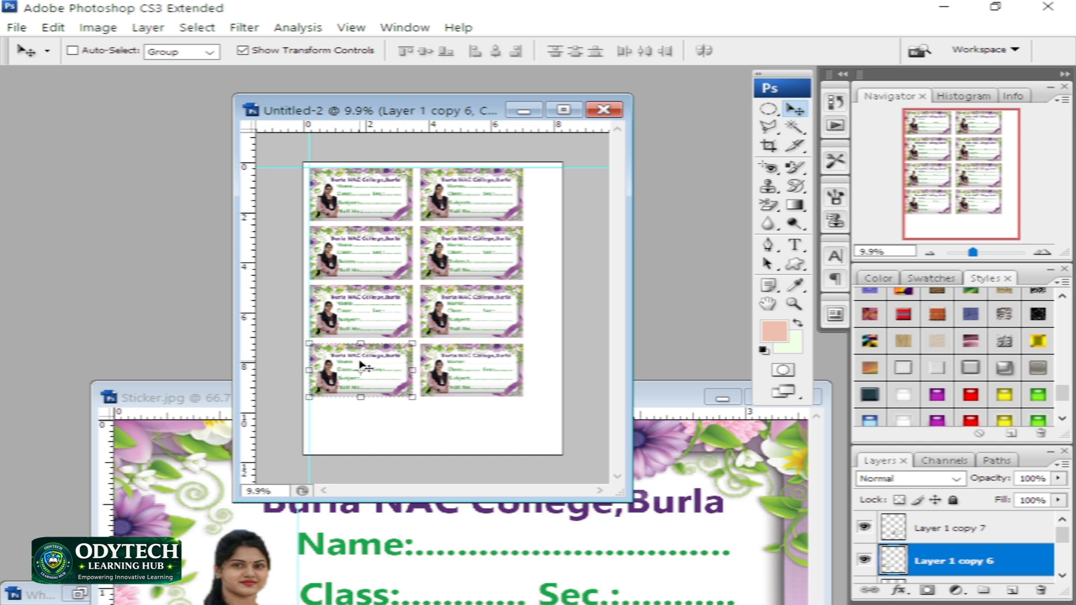
right_click(488, 375)
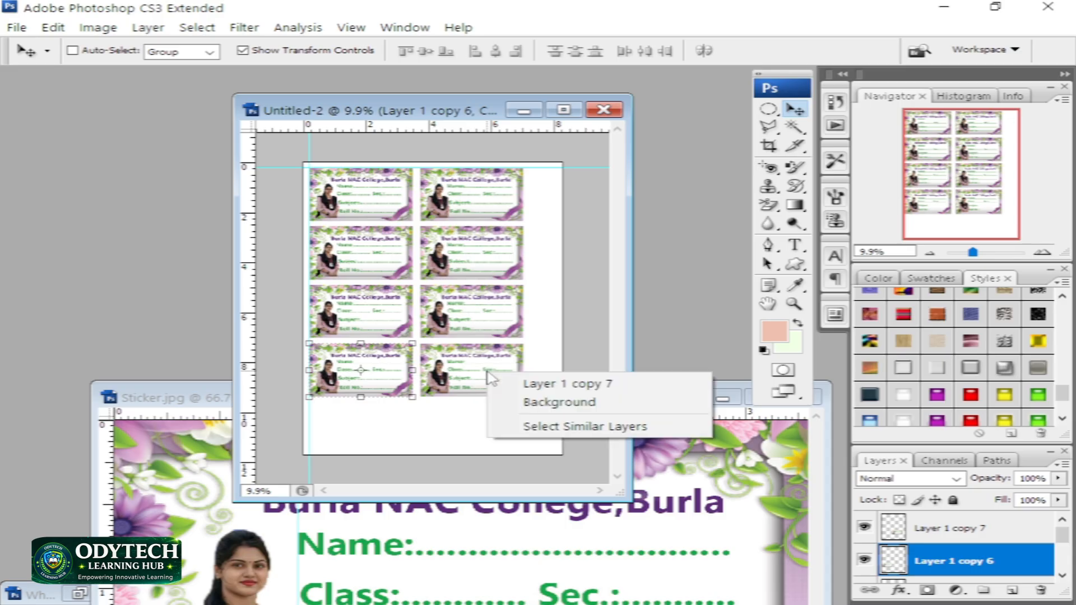
left_click(543, 384, "shift")
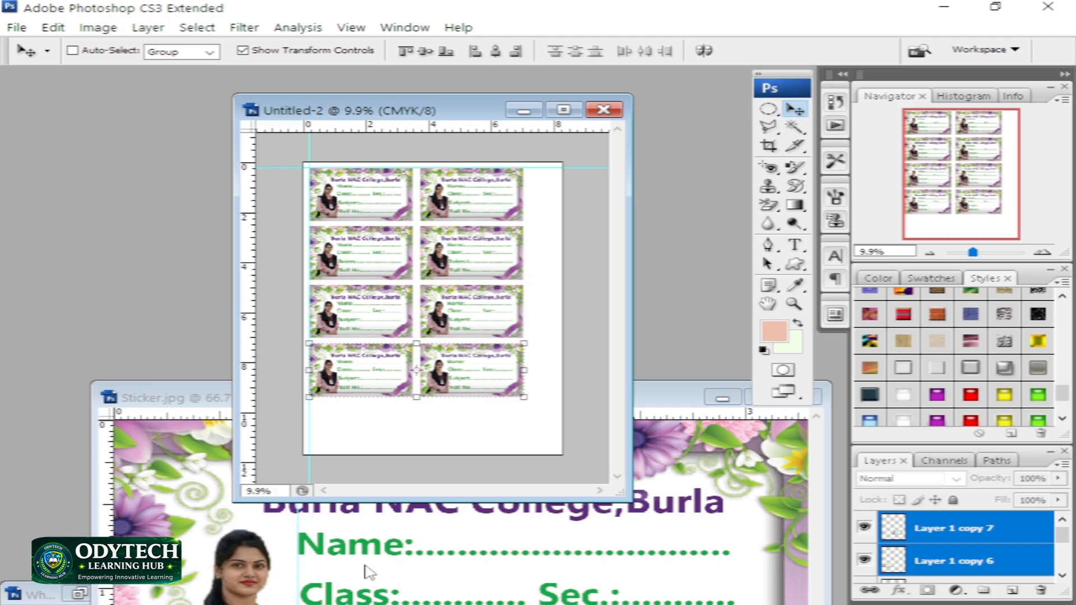
left_click_drag(458, 370, 459, 424)
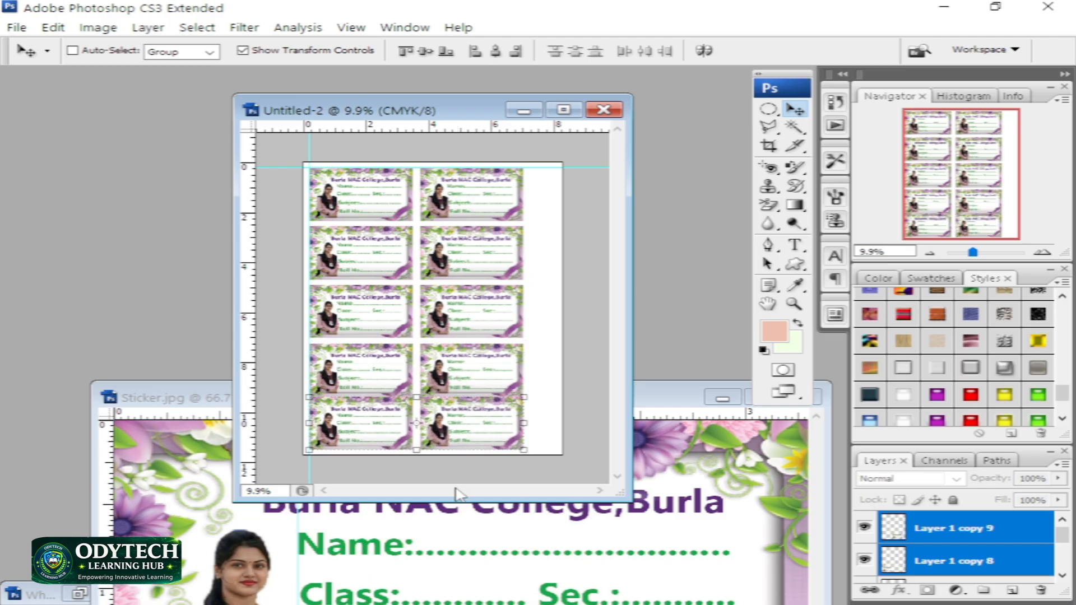
Nudge the fifth row of stickers down to open a small gap, keeping it inside the page's lower edge.
key("shift+Down")
key("shift+Down")
key("shift+Down")
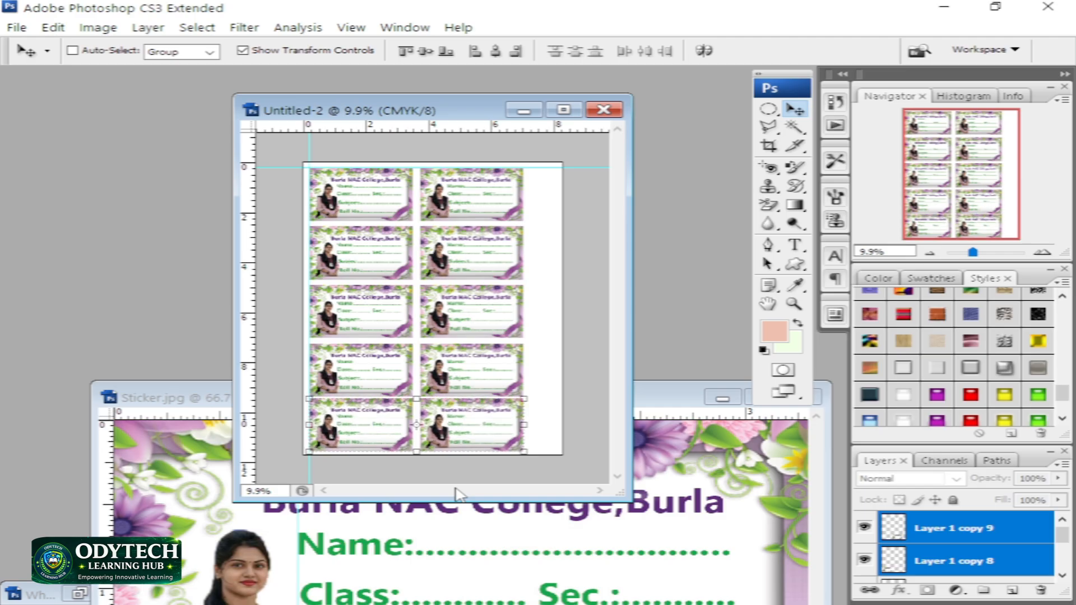
key("shift+Down")
key("shift+Down")
key("shift+Up")
key("shift+Up")
Select the second-row stickers, Layer 1 copy 2 and Layer 1 copy 3, and nudge them up closer to the first row.
right_click(348, 266)
left_click(391, 278)
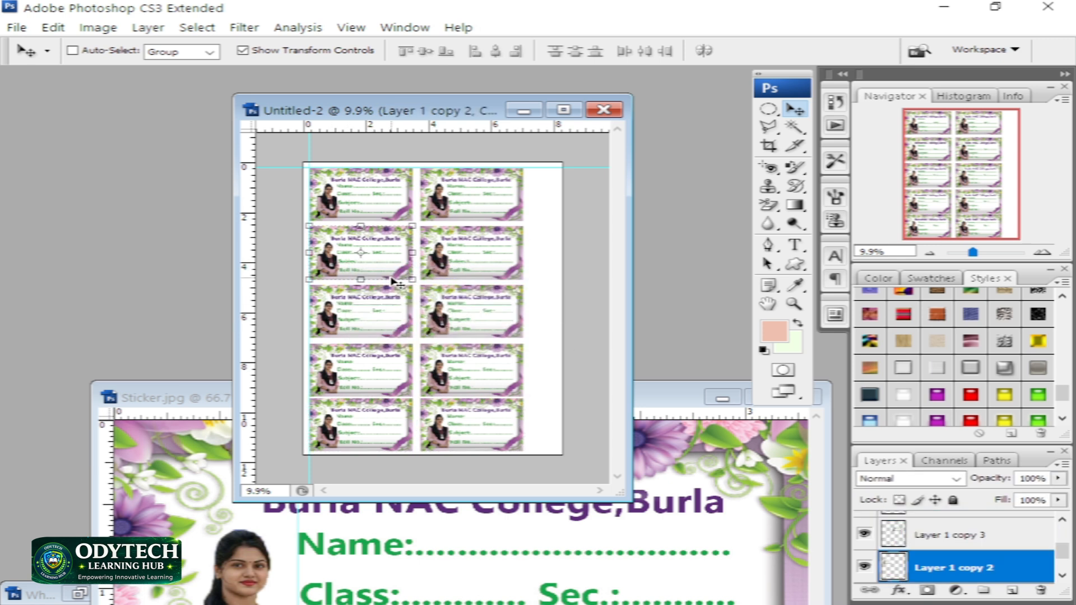
right_click(451, 263)
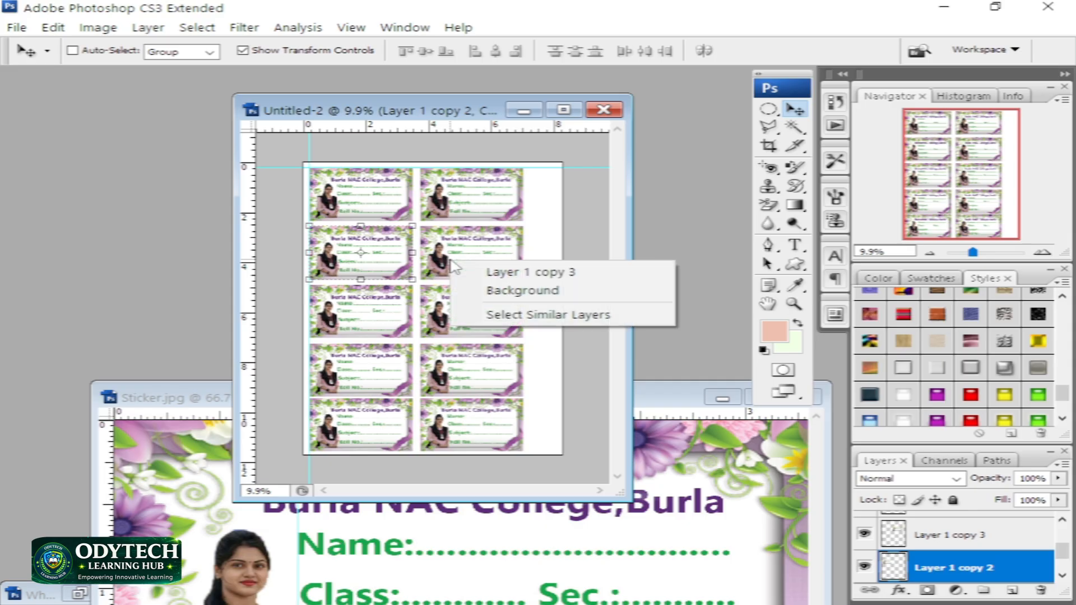
left_click(496, 272, "shift")
key("shift+Up")
key("shift+Up")
key("shift+Up")
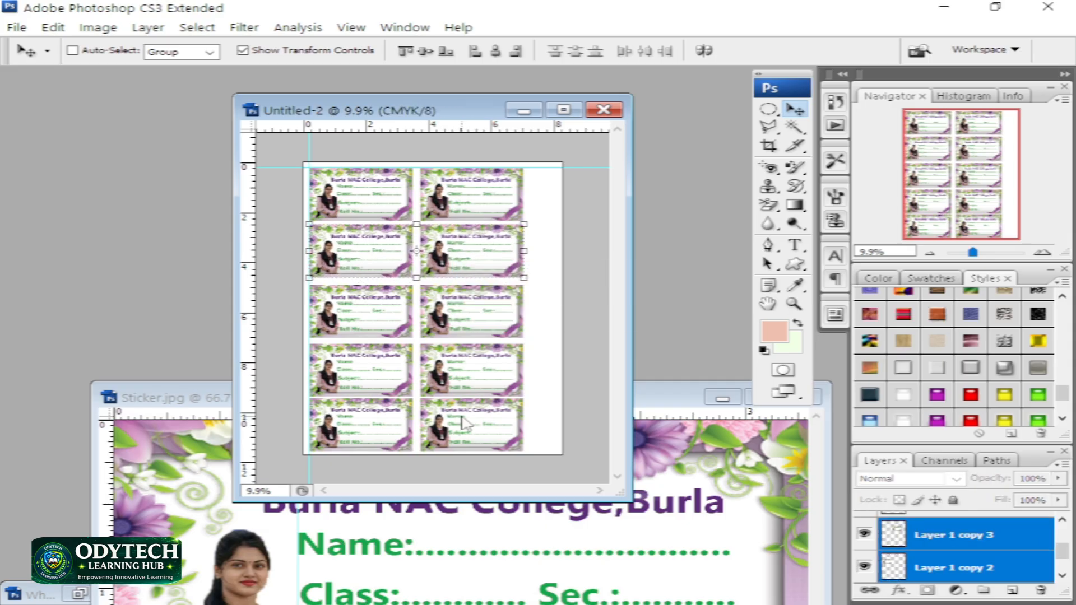
Select the third-row stickers, Layer 1 copy 4 and Layer 1 copy 5, and nudge them up toward the second row.
right_click(373, 313)
left_click(439, 327)
right_click(466, 327)
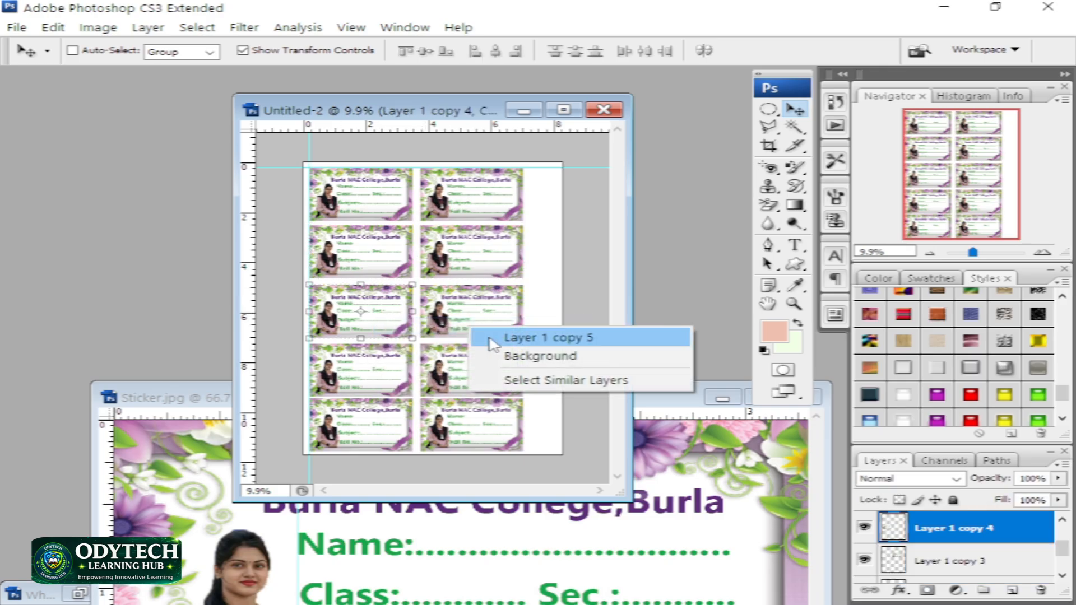
left_click(493, 338, "shift")
key("shift+Up")
key("shift+Up")
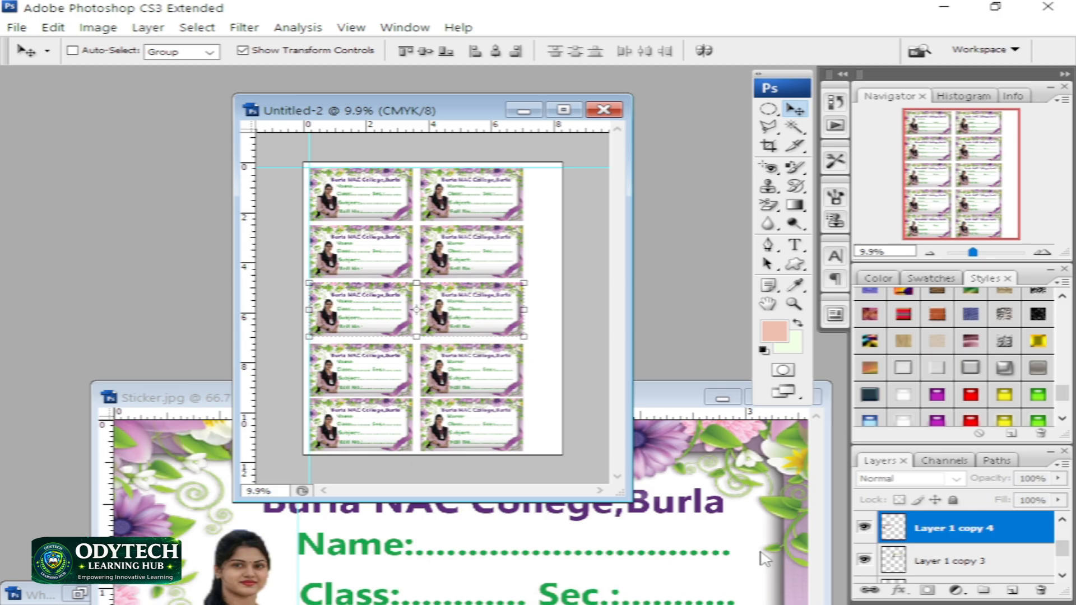
Select the fourth-row stickers, Layer 1 copy 6 and Layer 1 copy 7, and nudge them up to even the row spacing.
right_click(385, 373)
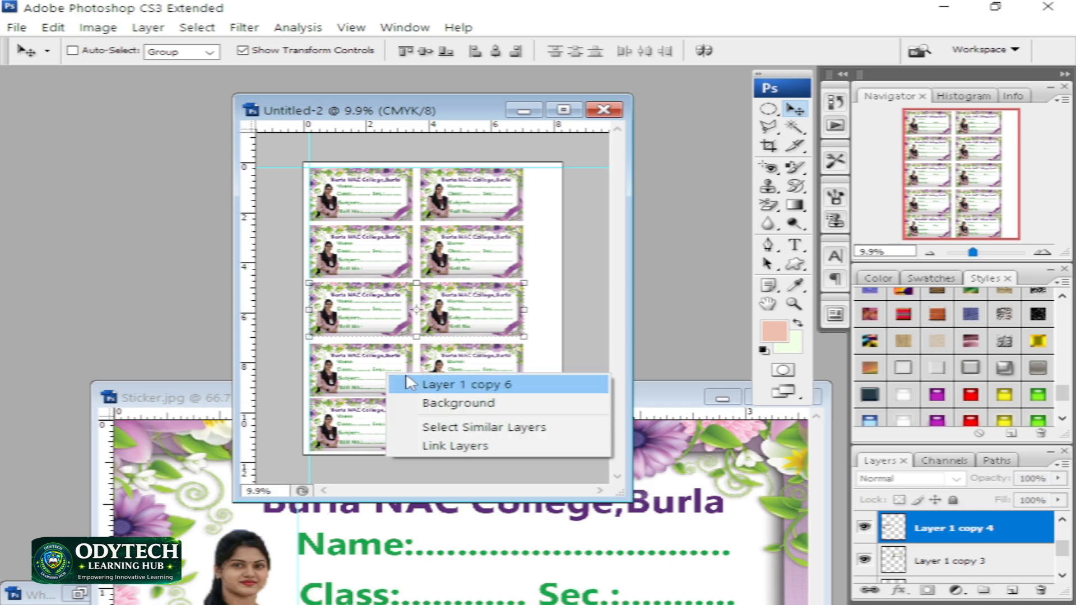
left_click(412, 380)
right_click(459, 374)
left_click(538, 380, "shift")
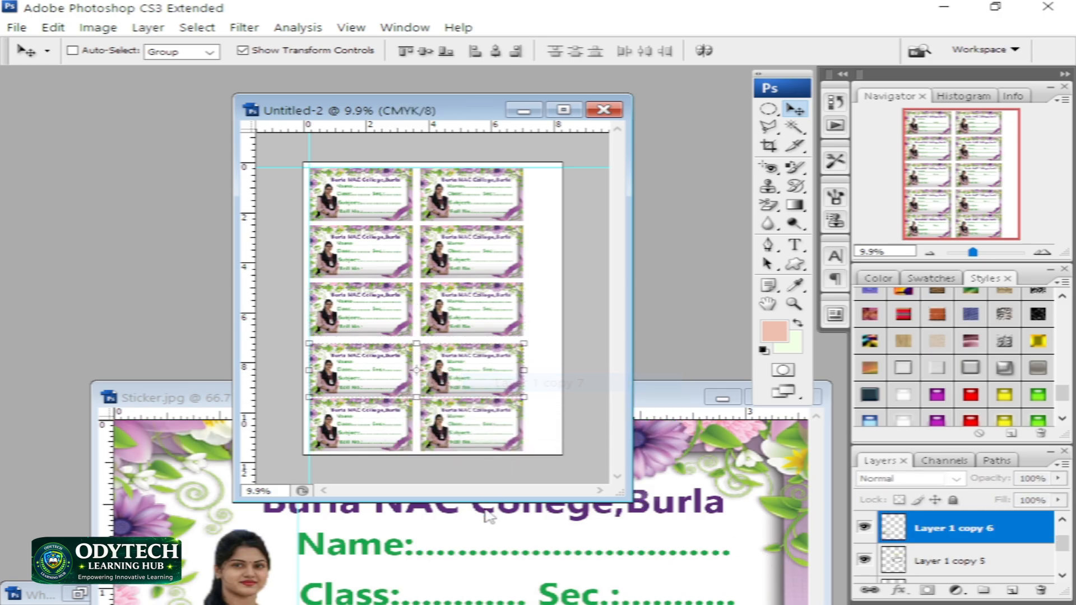
key("shift+Up")
key("shift+Up")
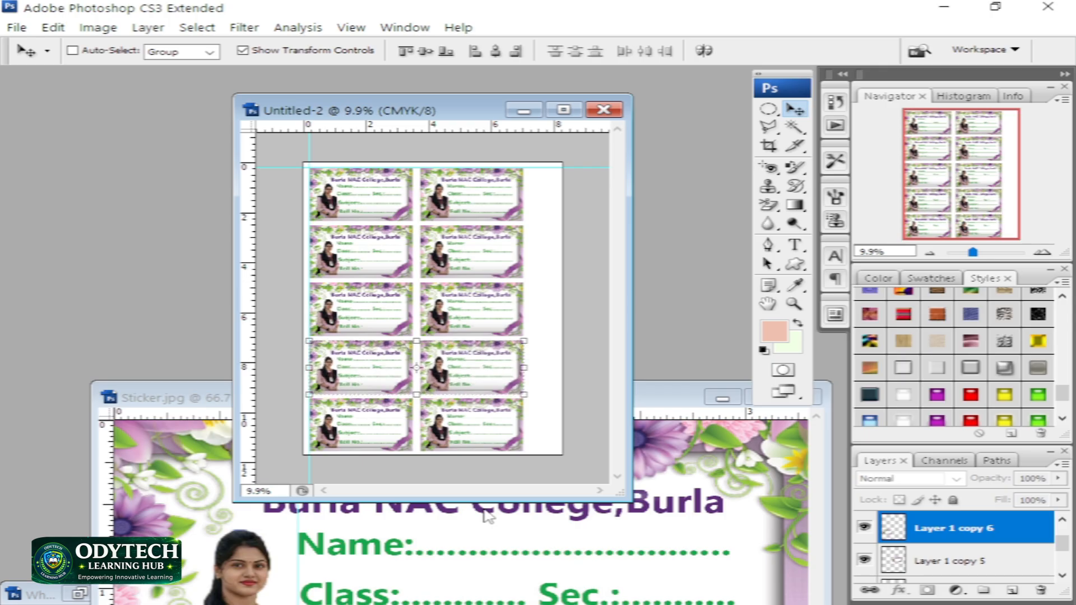
Select the fifth-row stickers, Layer 1 copy 8 and Layer 1 copy 9, and nudge them up slightly from the page's lower edge.
right_click(371, 429)
left_click(401, 440)
right_click(464, 436)
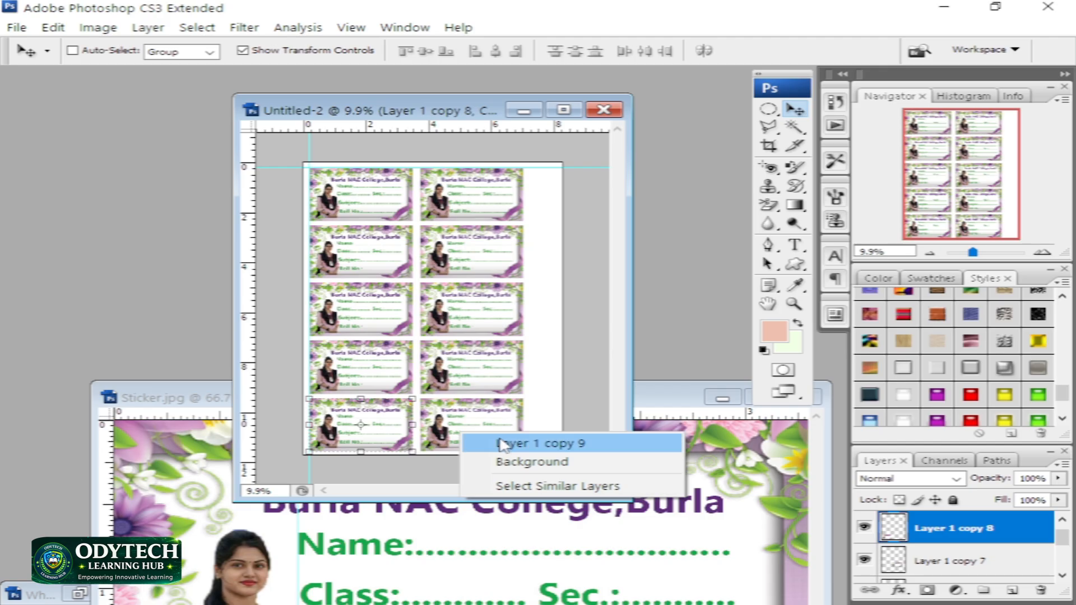
left_click(504, 441, "shift")
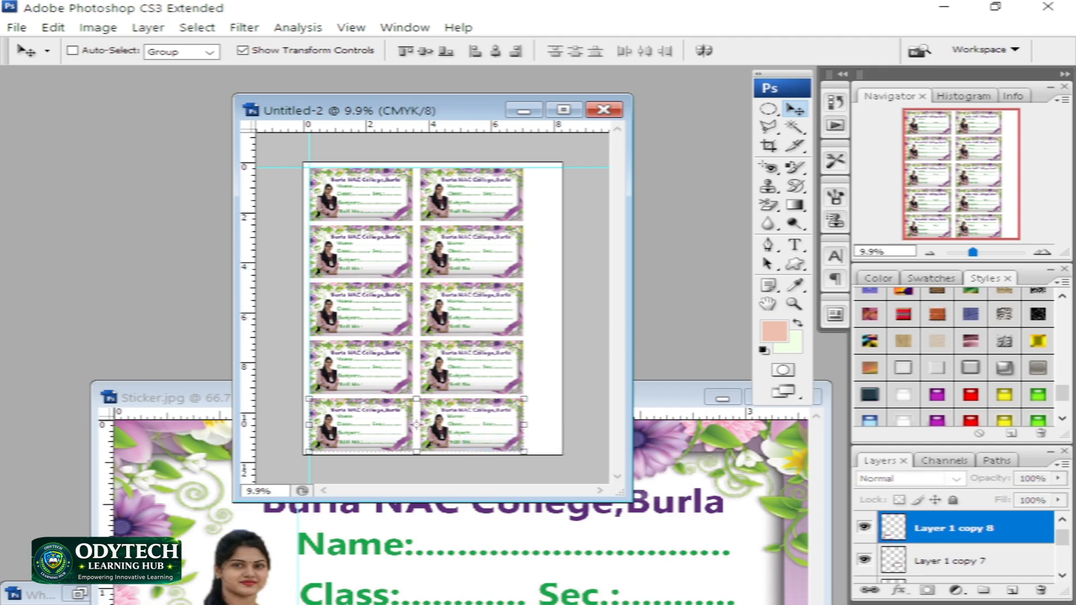
key("shift+Up")
key("shift+Up")
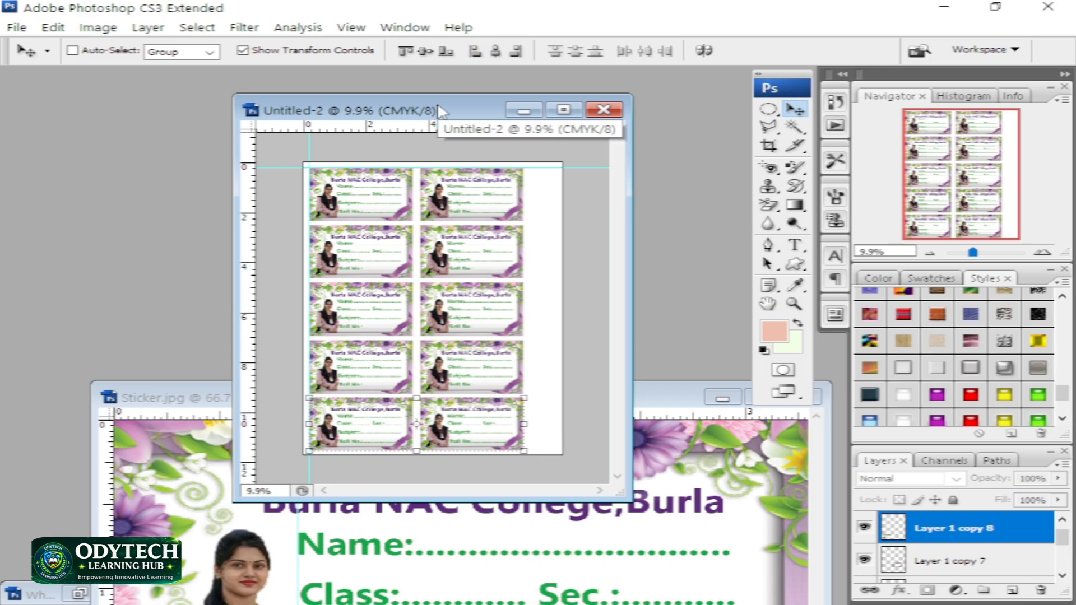
Save a JPEG copy of the sticker sheet to the Desktop as sticker 2 at Maximum quality, 12.
key("ctrl+alt+s")
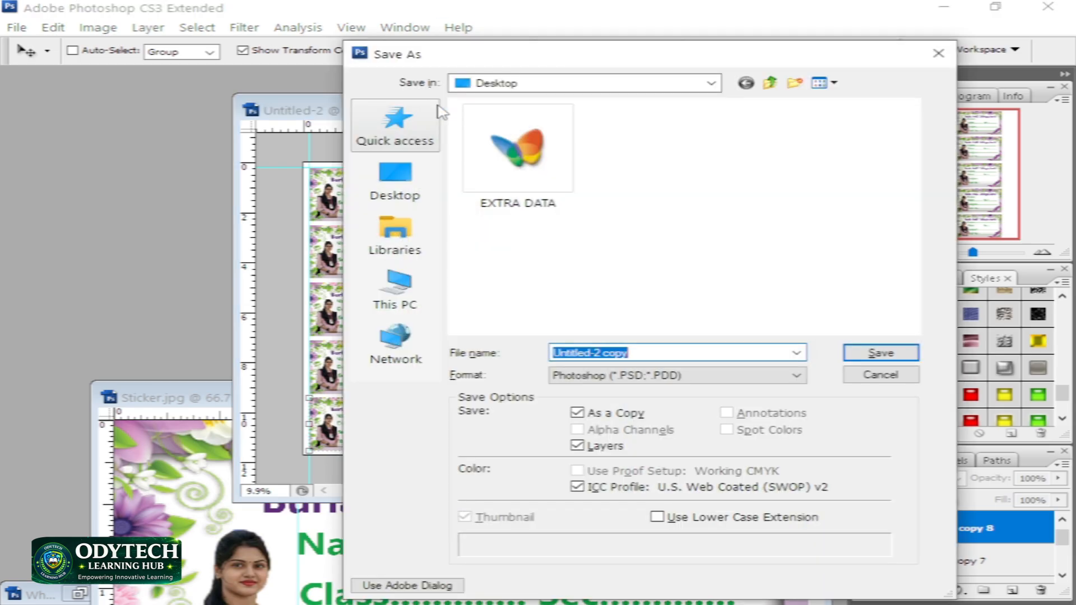
type("s")
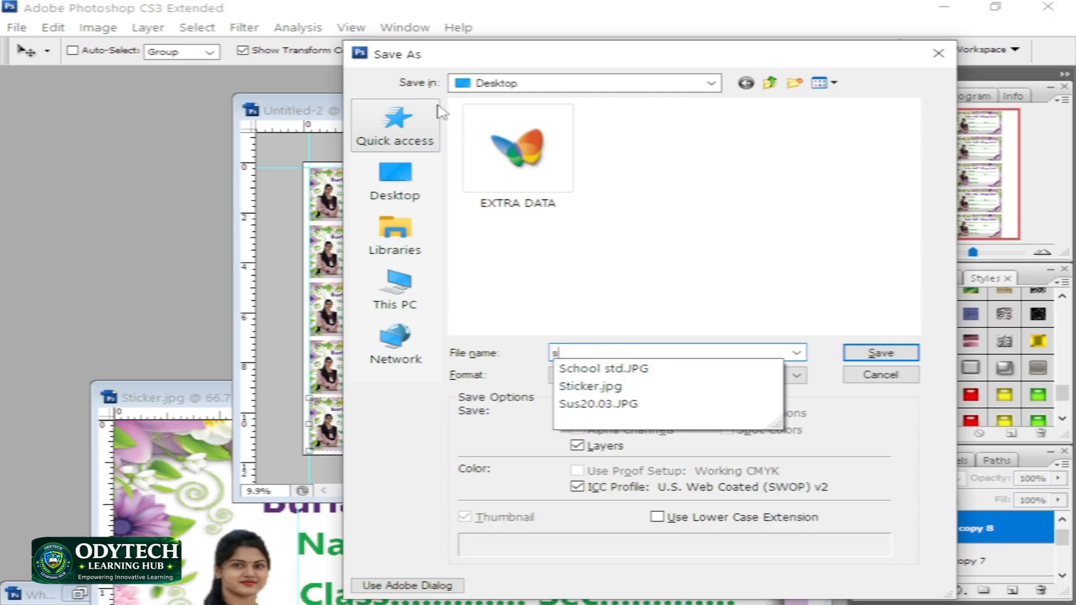
type("ticker 2")
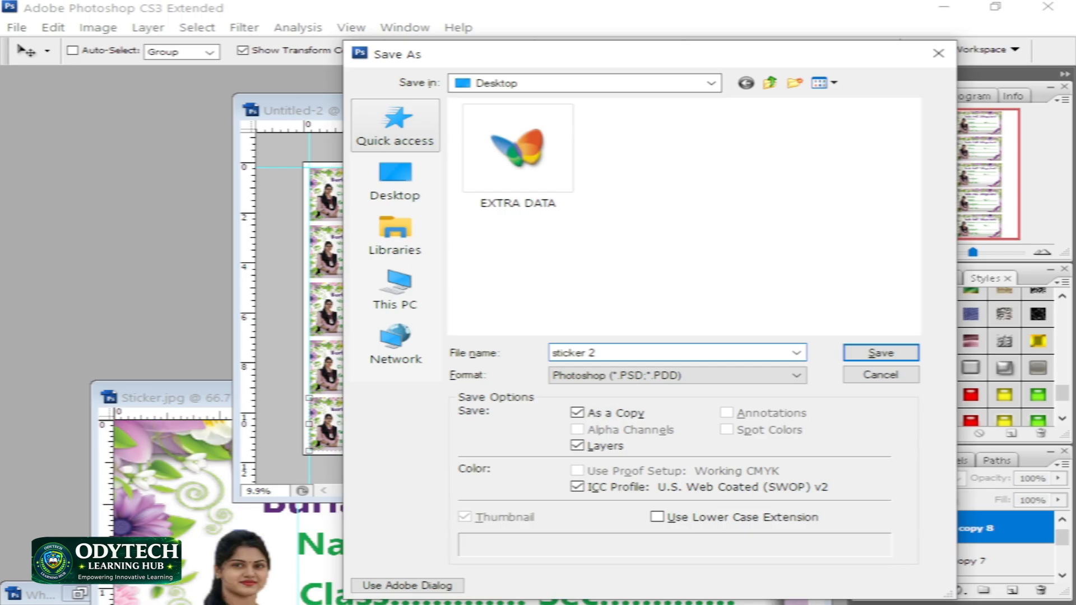
key("Tab")
key("j")
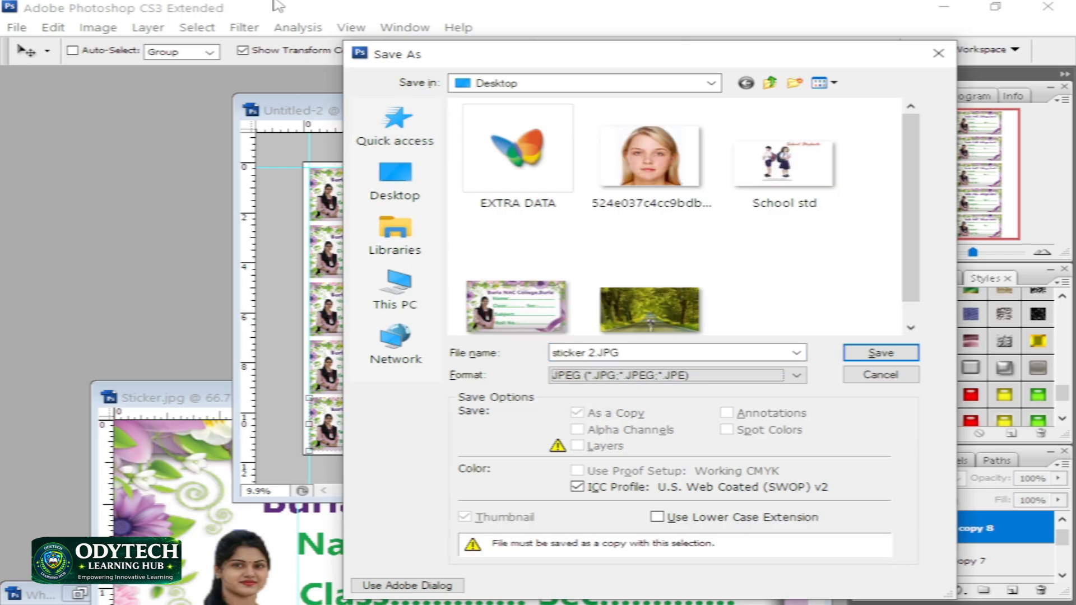
left_click(881, 353)
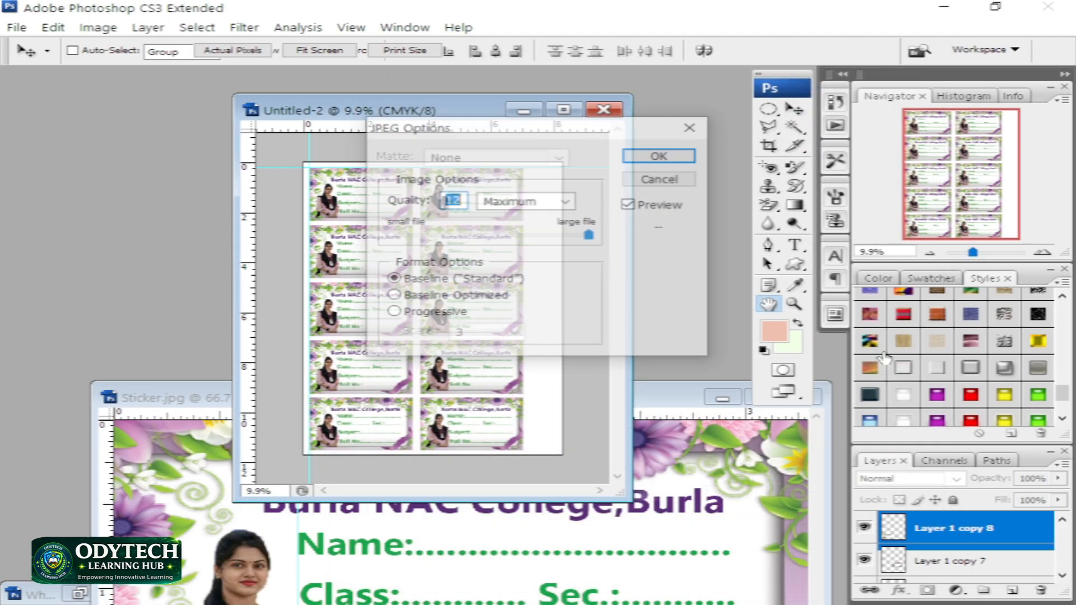
left_click(662, 155)
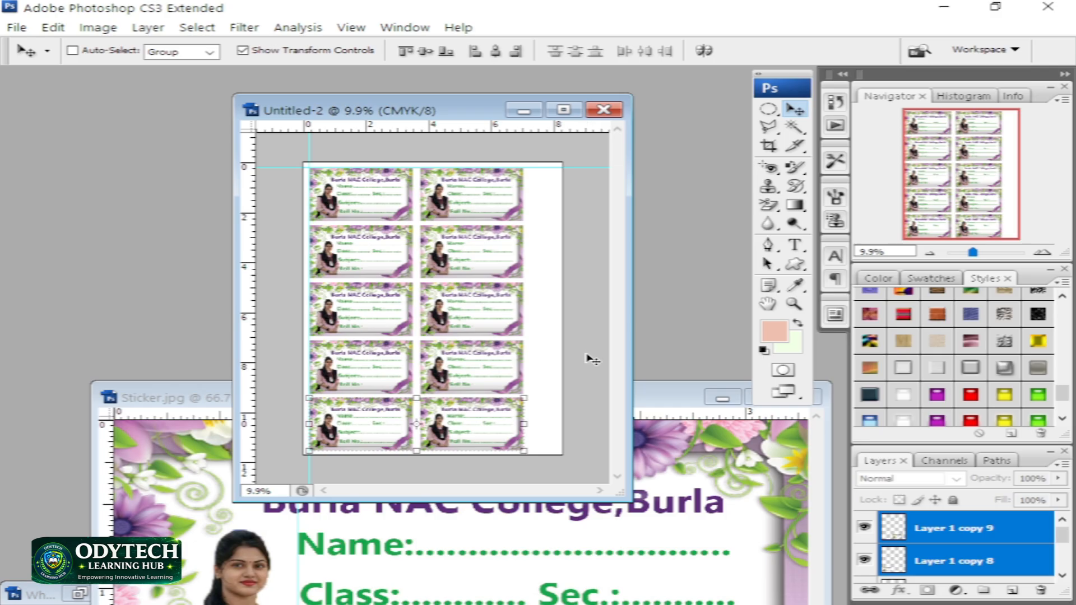
Close the Sticker.jpg document and minimize the Untitled-2 sticker sheet.
left_click_drag(684, 395, 392, 356)
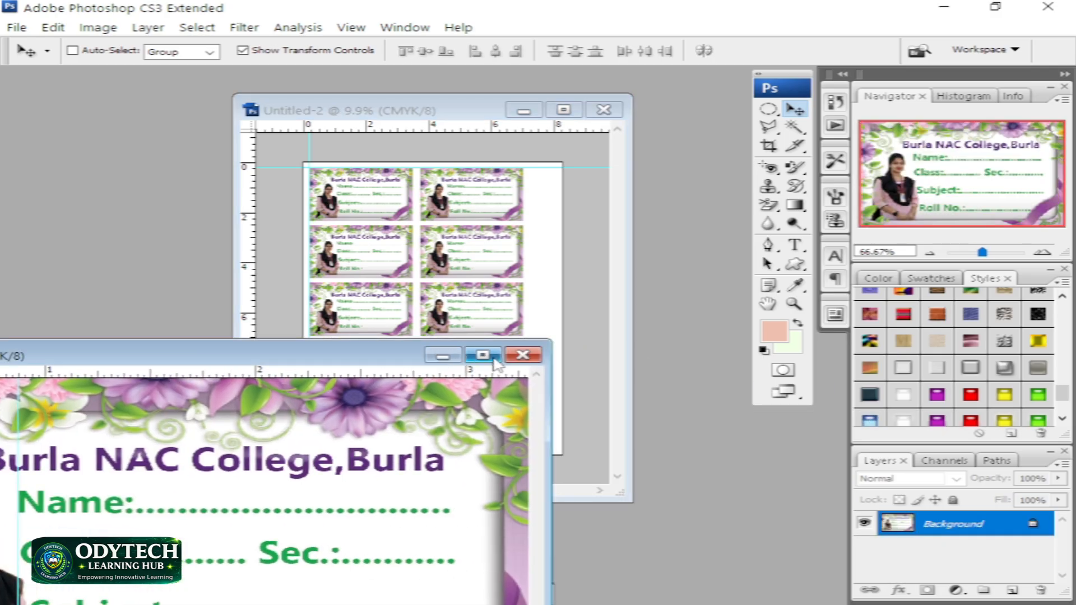
left_click(523, 355)
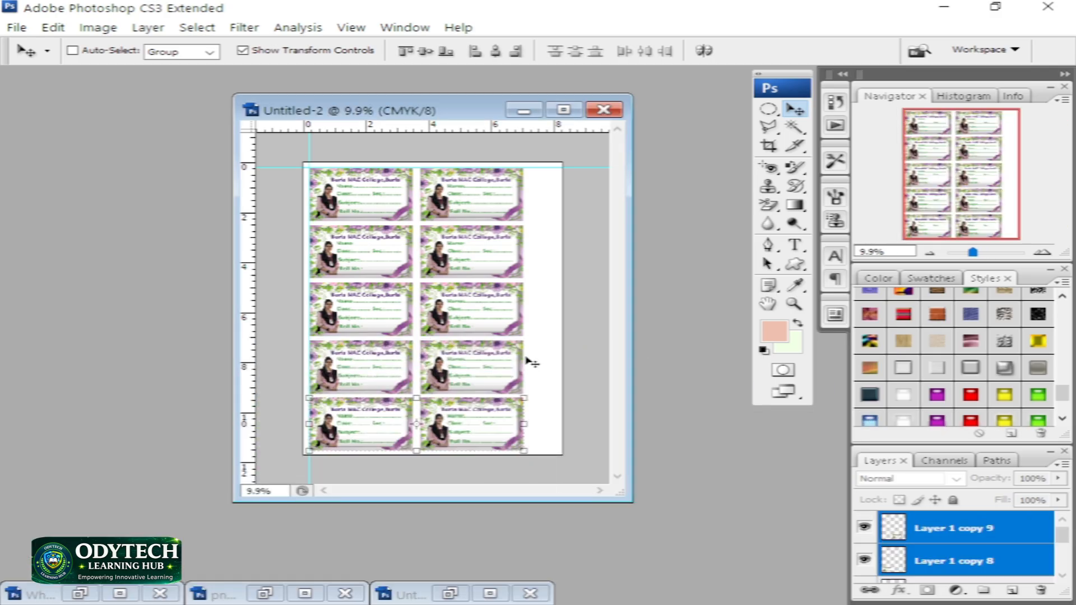
left_click(526, 112)
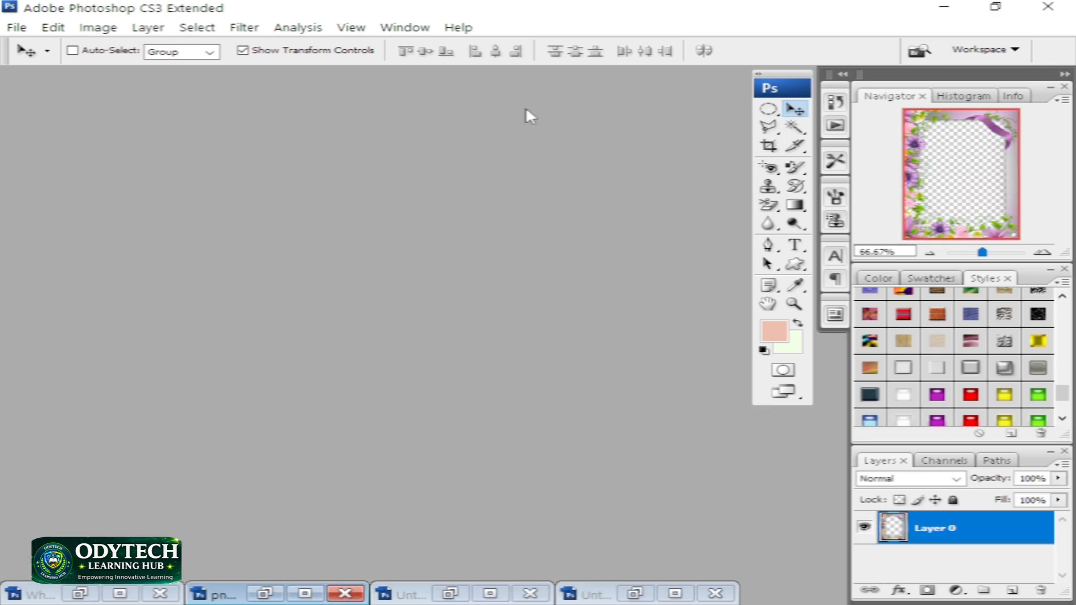
Switch from Photoshop to the Windows desktop and open the saved sticker 2 image.
left_click(944, 10)
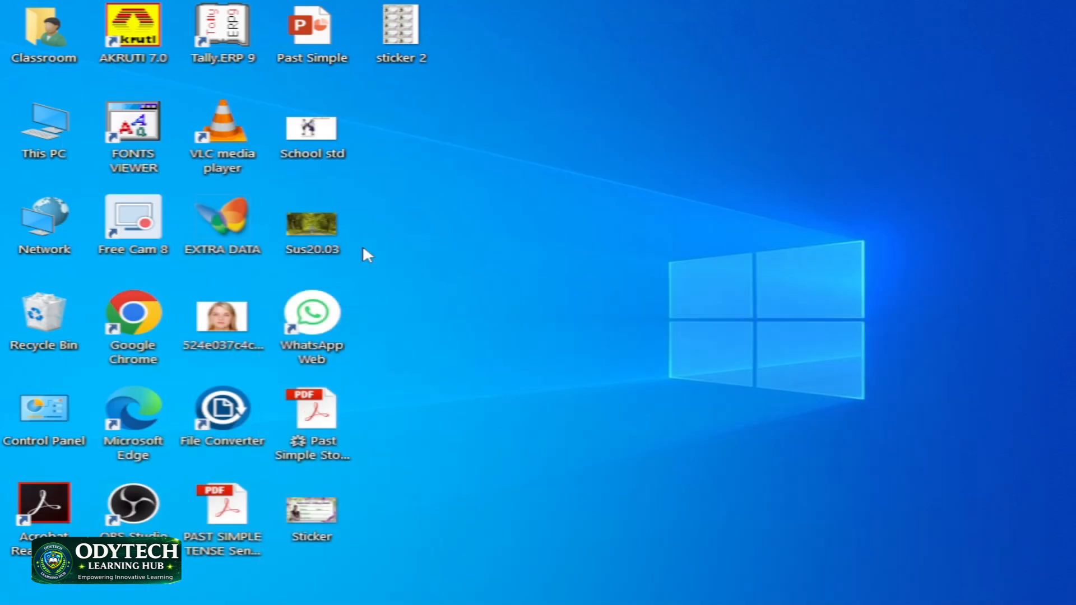
double_click(389, 35)
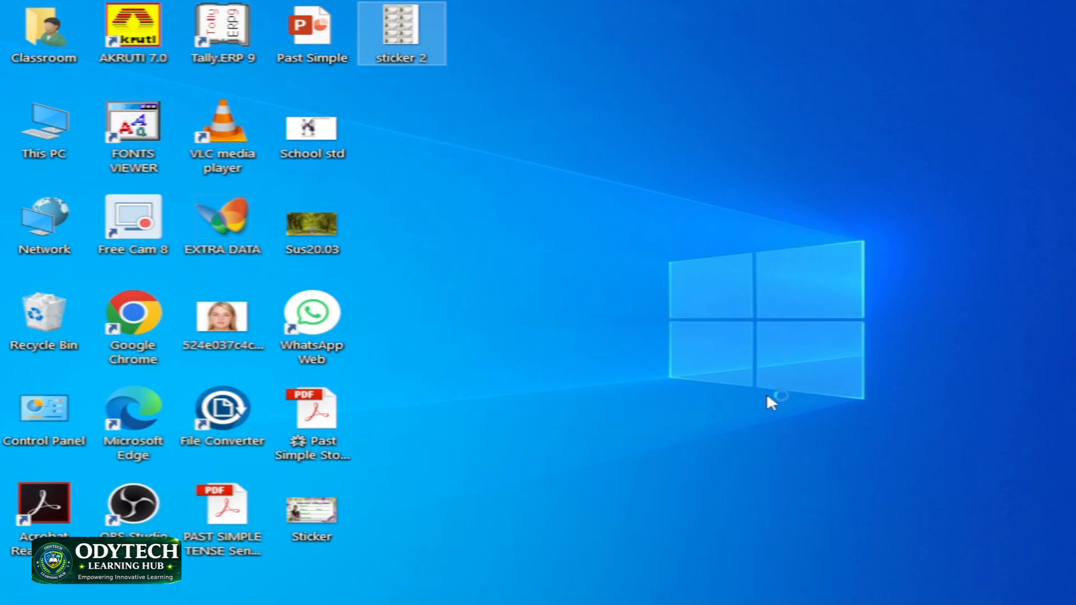